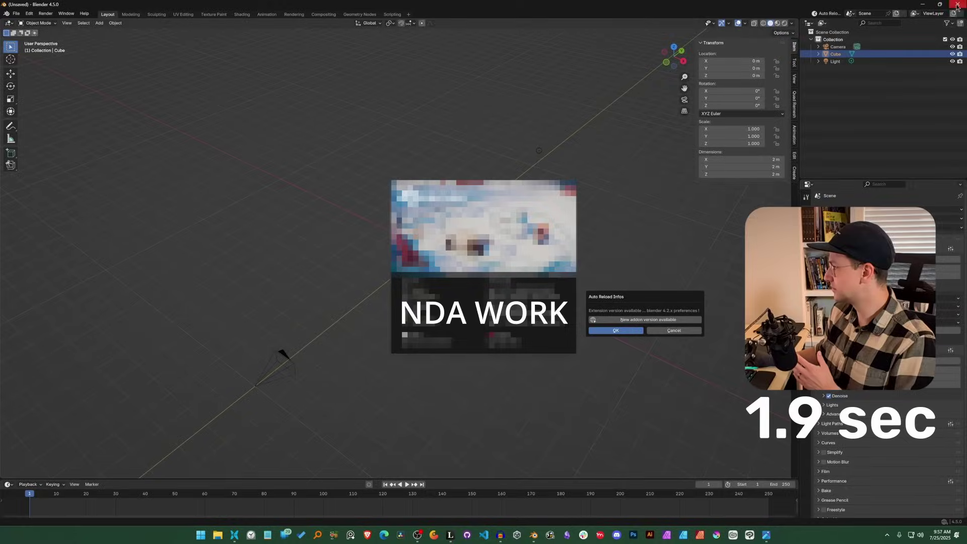
Close Blender, switch to Krita and create a new custom document of 2160 by 2160 pixels.
click(957, 5)
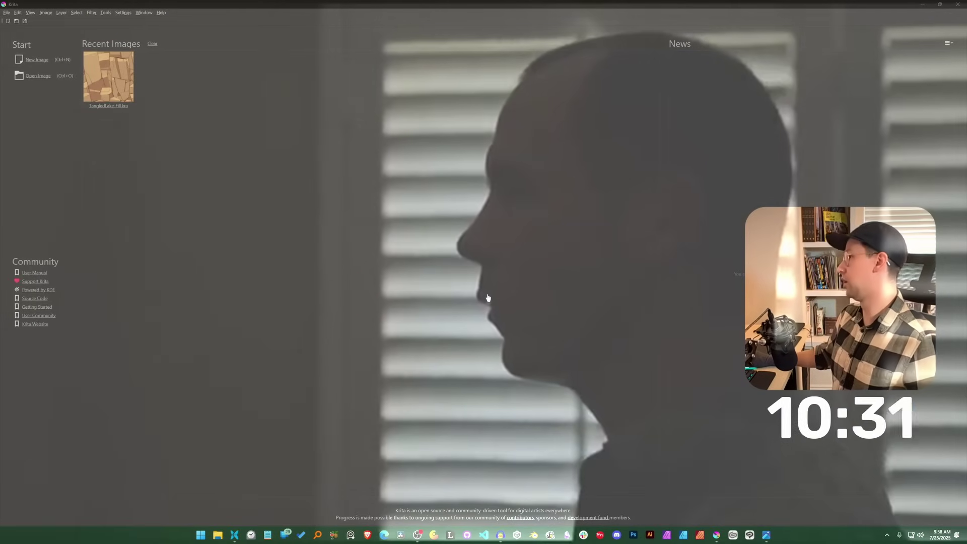
click(36, 61)
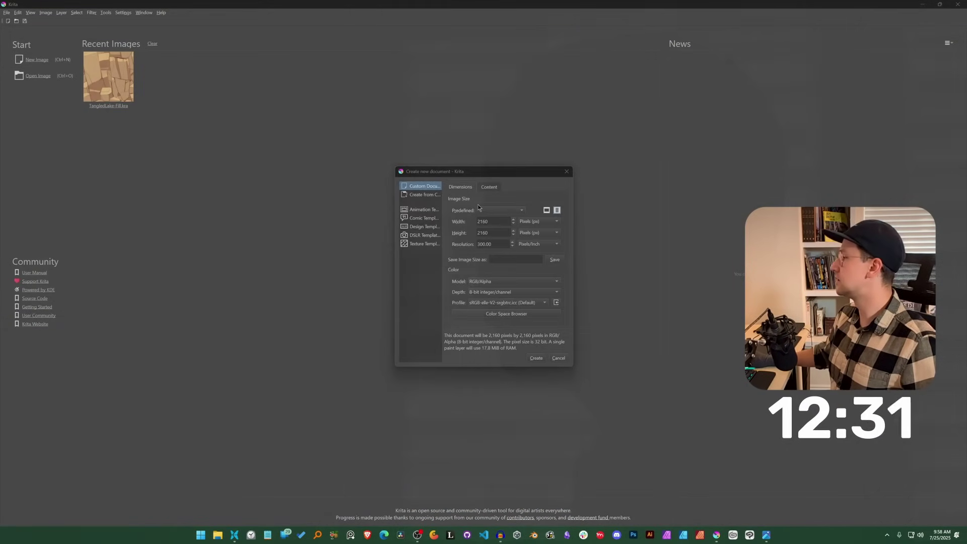
click(532, 361)
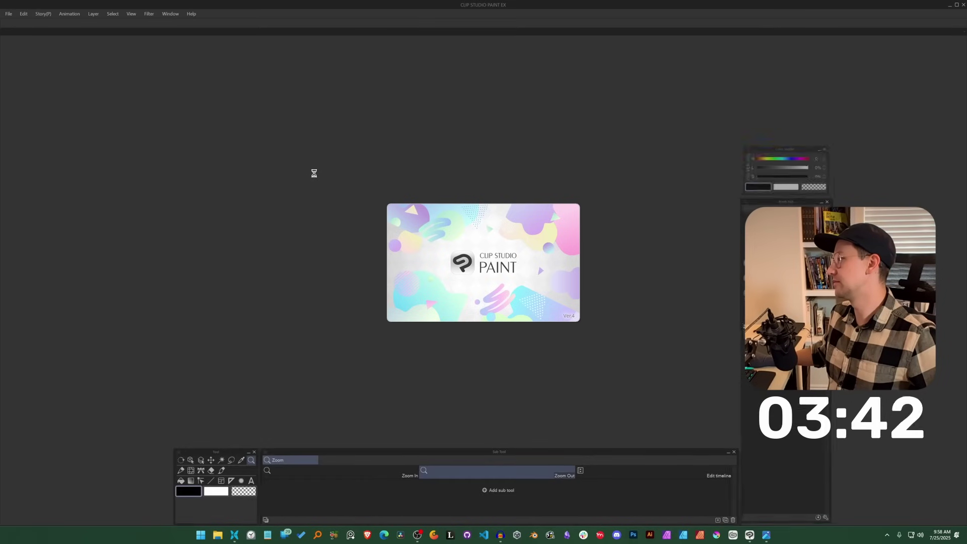
Switch to Clip Studio Paint and create a new blank illustration canvas.
click(9, 14)
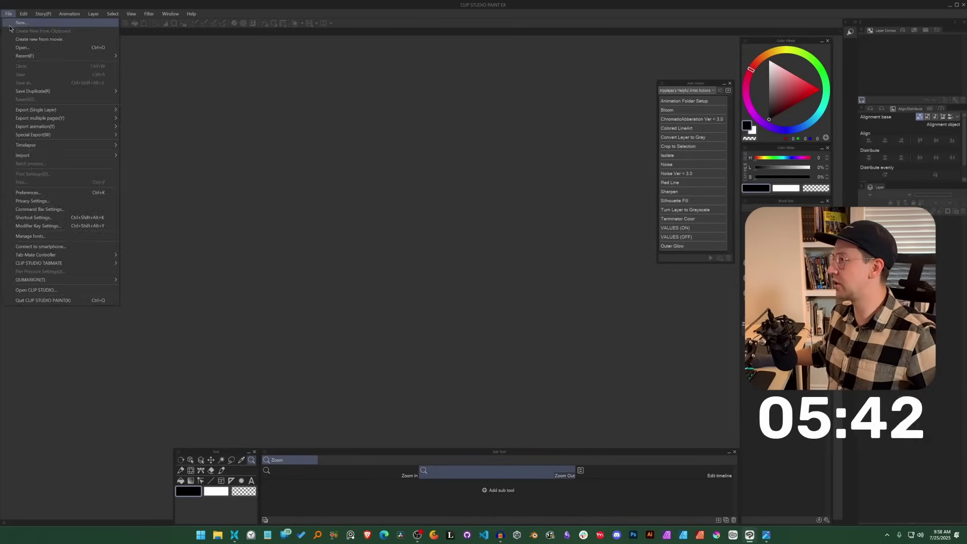
click(18, 23)
click(620, 115)
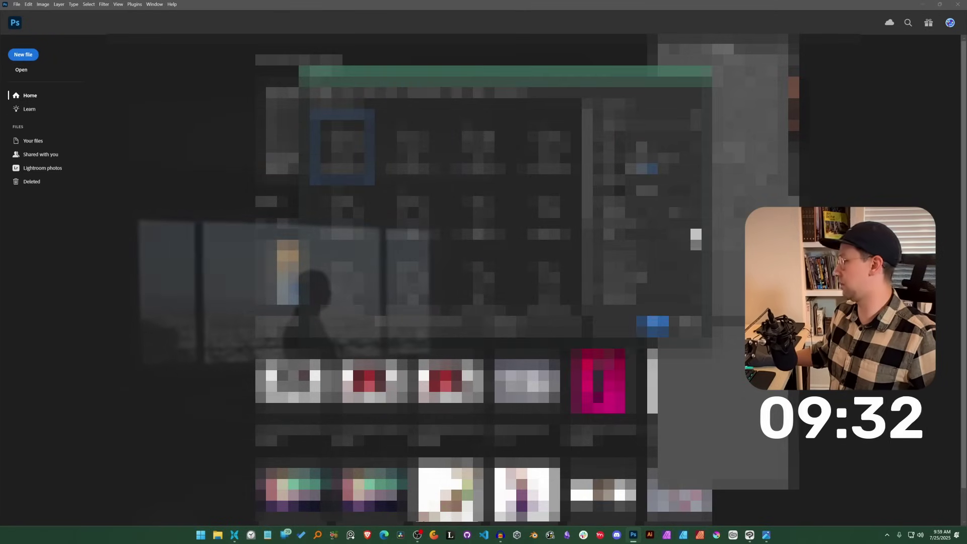
Switch to Photoshop, create a new blank document and close the program.
click(647, 327)
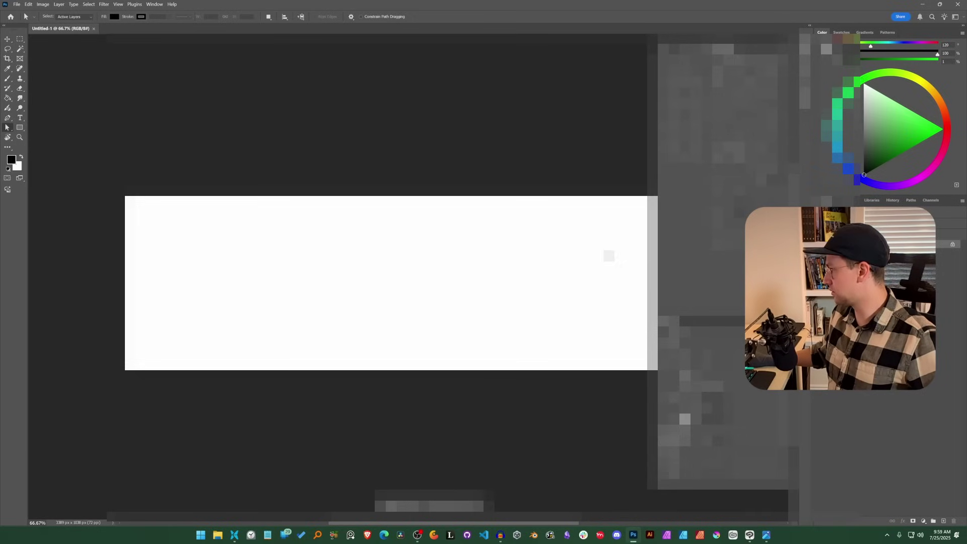
click(959, 6)
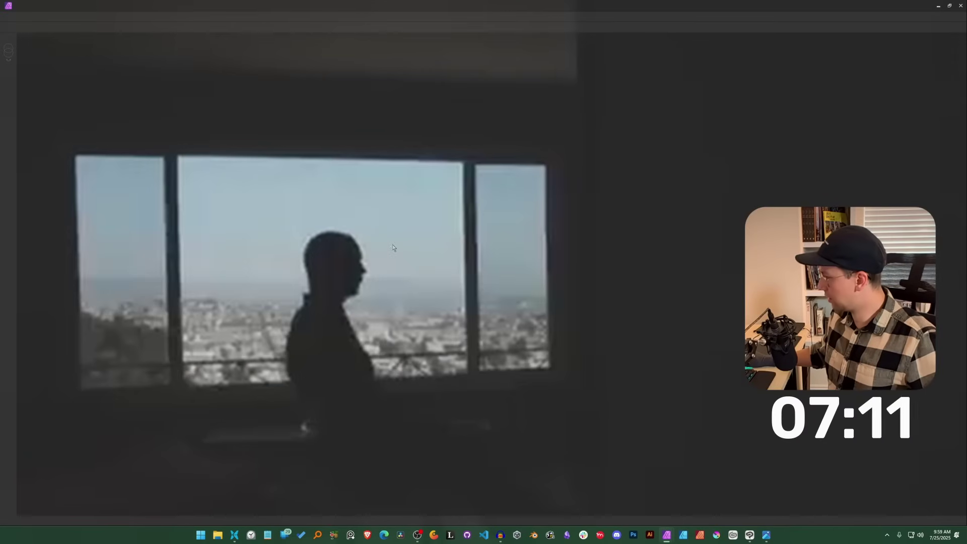
Switch to Affinity Photo and create a new blank landscape document.
click(25, 6)
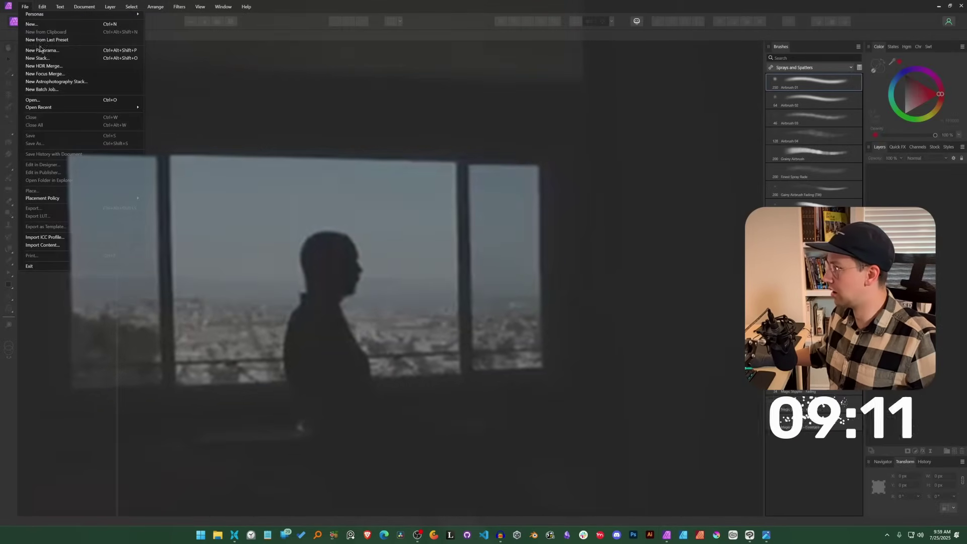
click(47, 23)
click(638, 378)
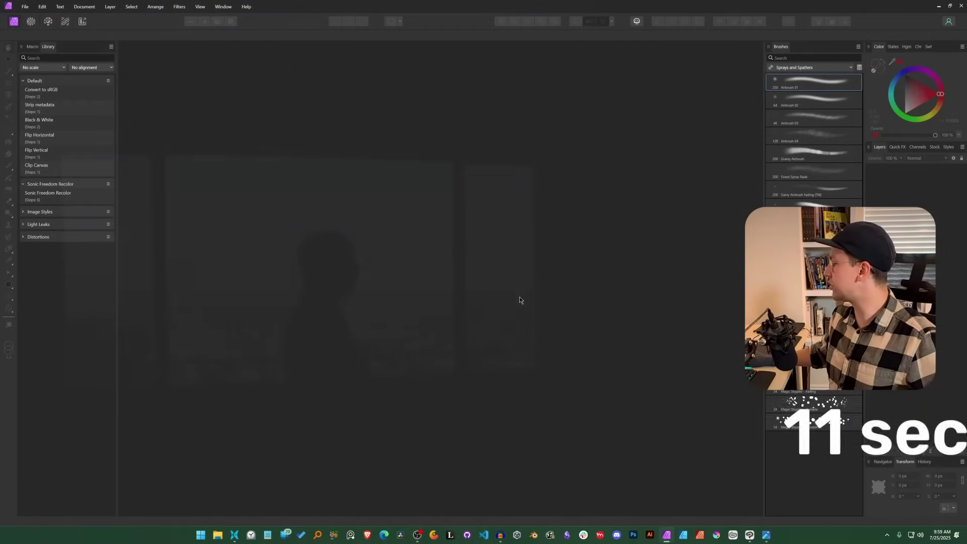
Scribble test strokes on the canvas with the Paint Brush, undoing the first scribble before drawing more.
key(b)
mouse_move(426, 226)
mouse_down()
mouse_move(464, 251)
mouse_move(470, 327)
mouse_move(394, 211)
mouse_move(477, 233)
mouse_up()
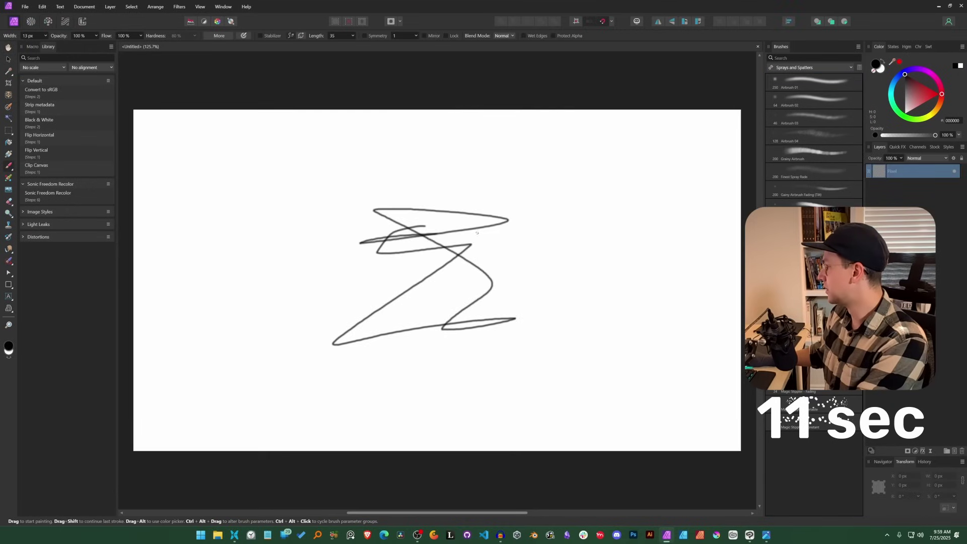
key(ctrl+z)
mouse_move(392, 184)
mouse_down()
mouse_move(356, 324)
mouse_move(561, 183)
mouse_up()
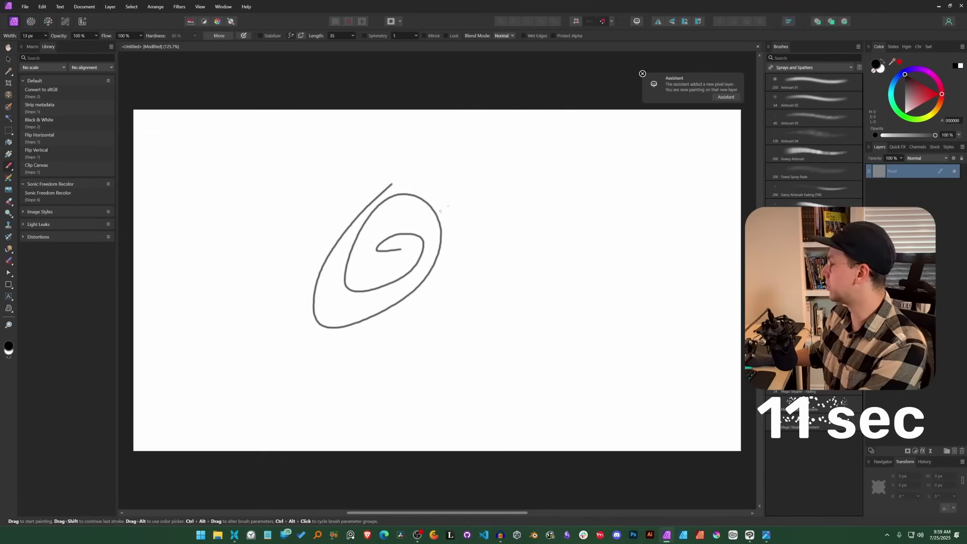
drag(432, 185, 479, 212)
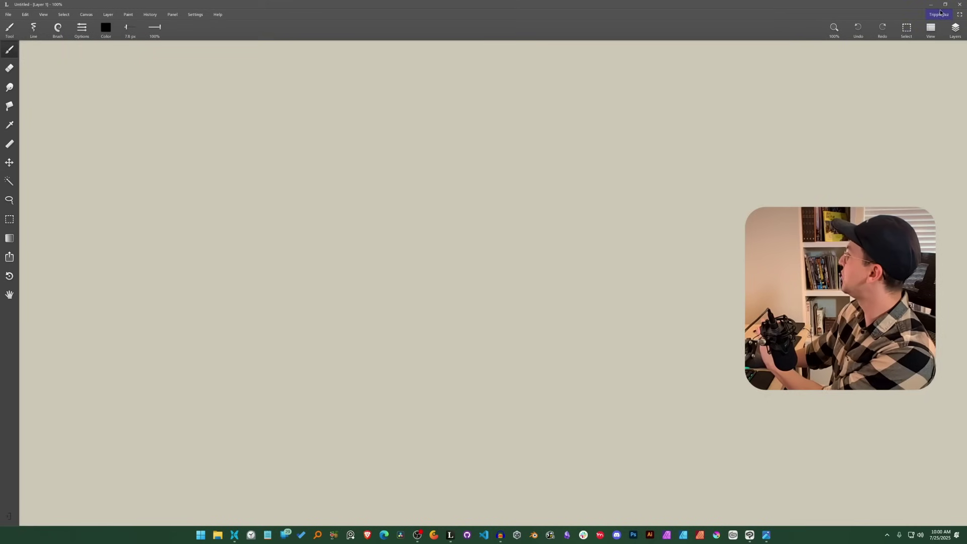
Close Leonardo, launch it again and activate the Brush tool.
click(959, 5)
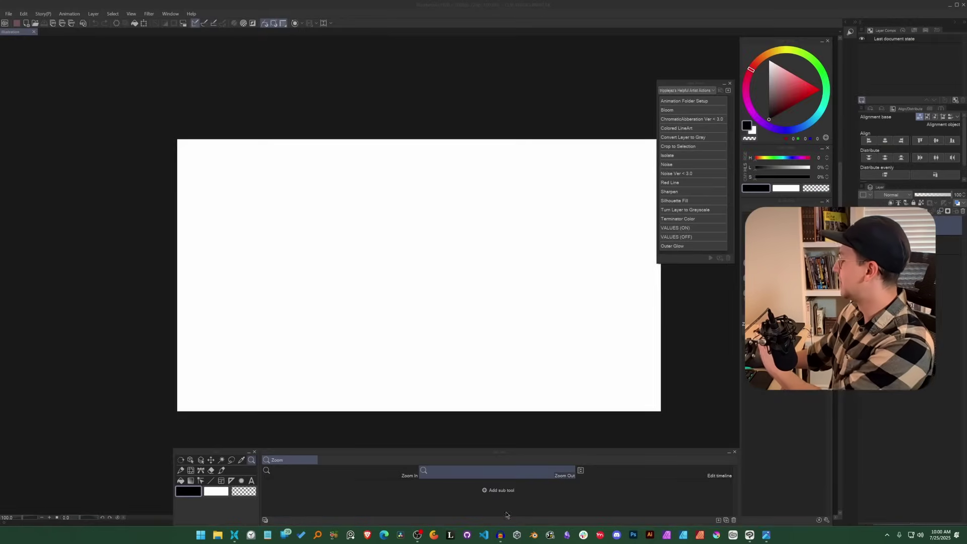
click(451, 539)
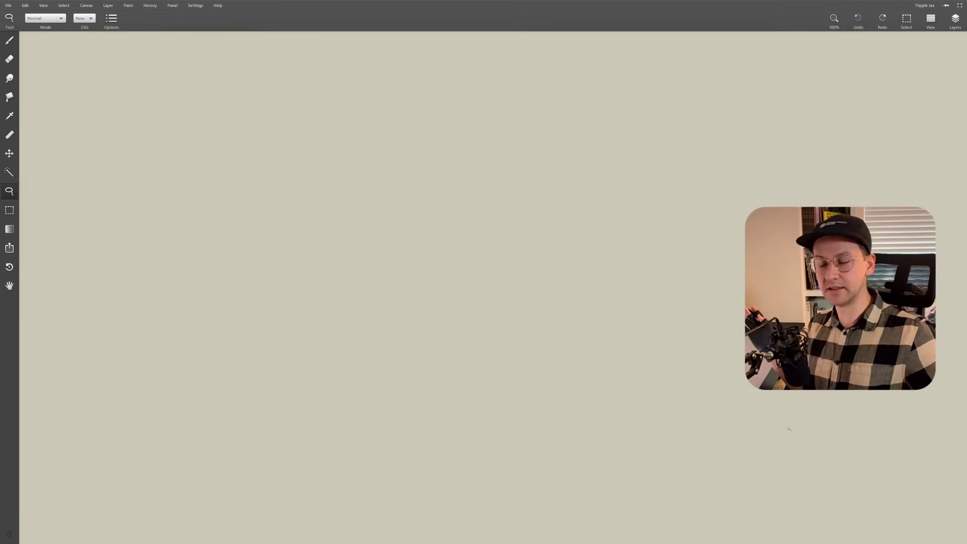
key(b)
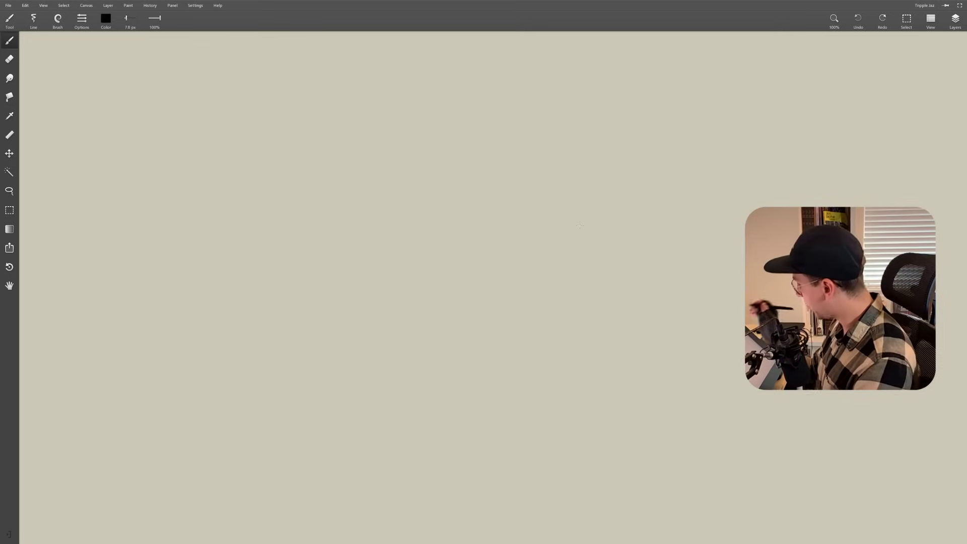
Open the recently used file TheDauntelis.leo.
click(9, 7)
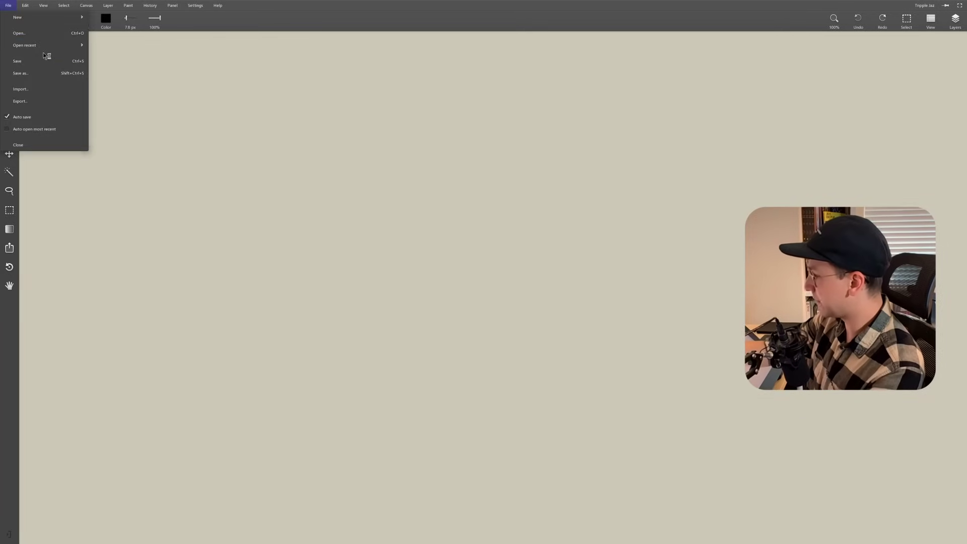
mouse_move(46, 51)
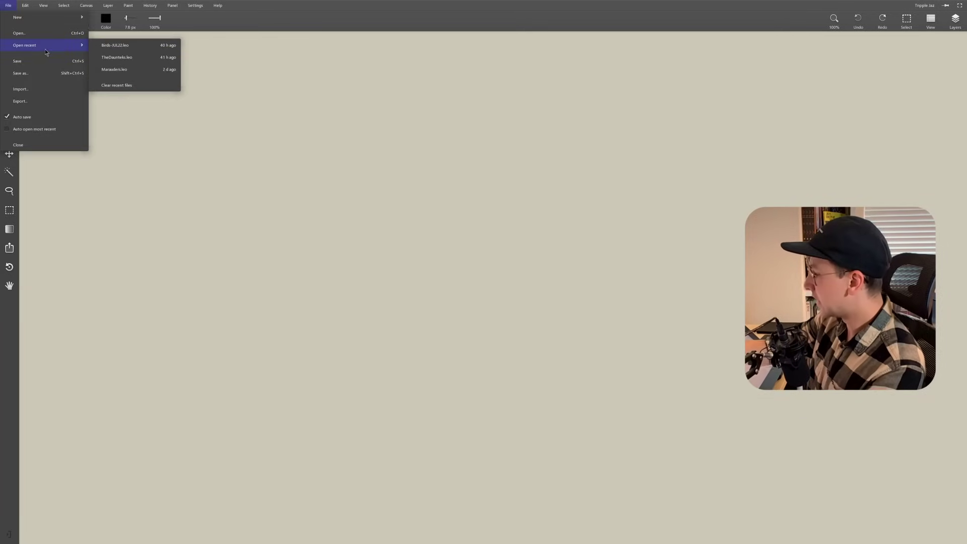
click(156, 58)
click(803, 114)
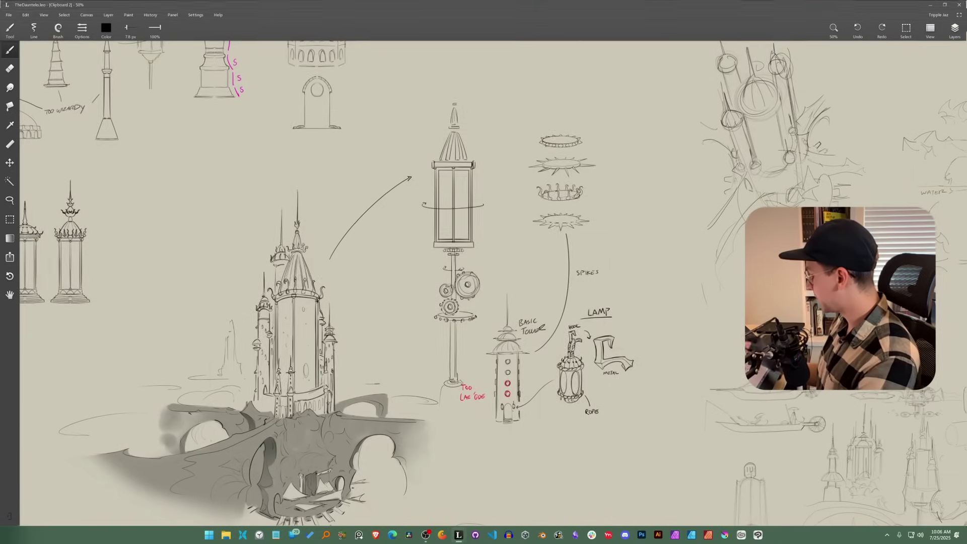
Look over the tower, castle, lamp and boat sketches spread across the infinite canvas.
drag(558, 303, 718, 191)
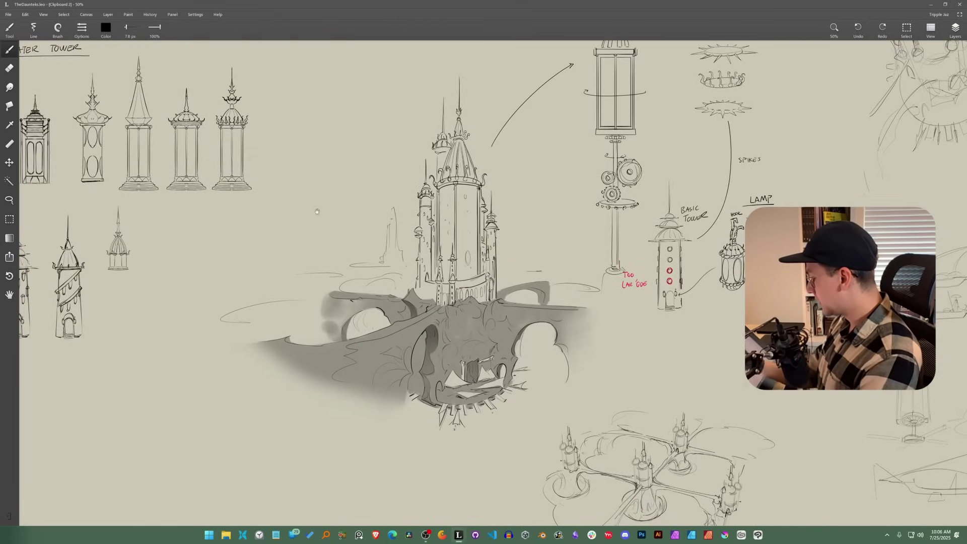
mouse_move(317, 211)
mouse_down()
mouse_move(486, 285)
mouse_move(614, 364)
mouse_up()
mouse_move(696, 305)
mouse_down()
mouse_move(535, 364)
mouse_move(443, 426)
mouse_up()
drag(722, 170, 480, 289)
mouse_move(706, 305)
mouse_down()
mouse_move(659, 320)
mouse_move(333, 347)
mouse_up()
mouse_move(746, 431)
mouse_down()
mouse_move(734, 410)
mouse_move(434, 268)
mouse_up()
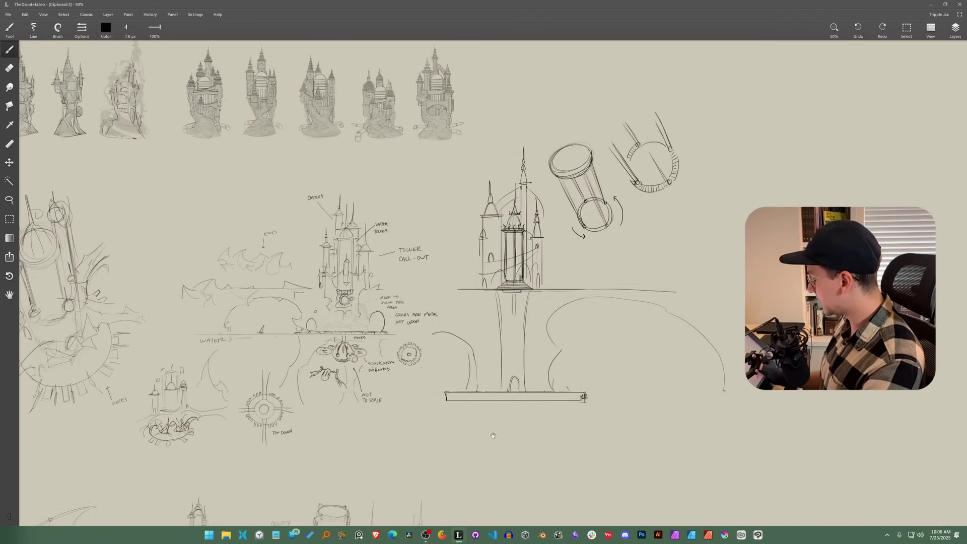
drag(493, 435, 601, 307)
mouse_move(551, 408)
mouse_down()
mouse_move(655, 383)
mouse_move(680, 312)
mouse_move(726, 304)
mouse_move(648, 311)
mouse_move(462, 422)
mouse_up()
drag(512, 321, 643, 263)
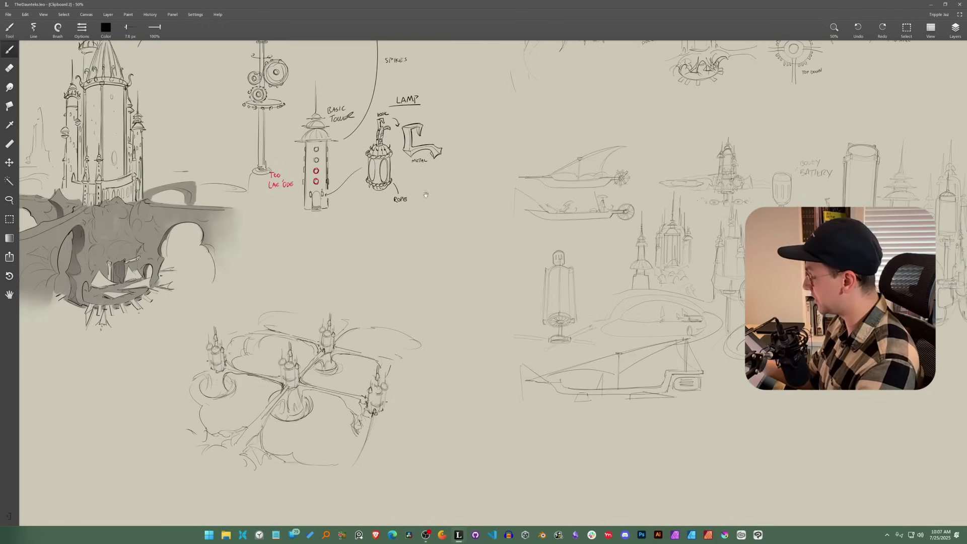
drag(426, 195, 504, 218)
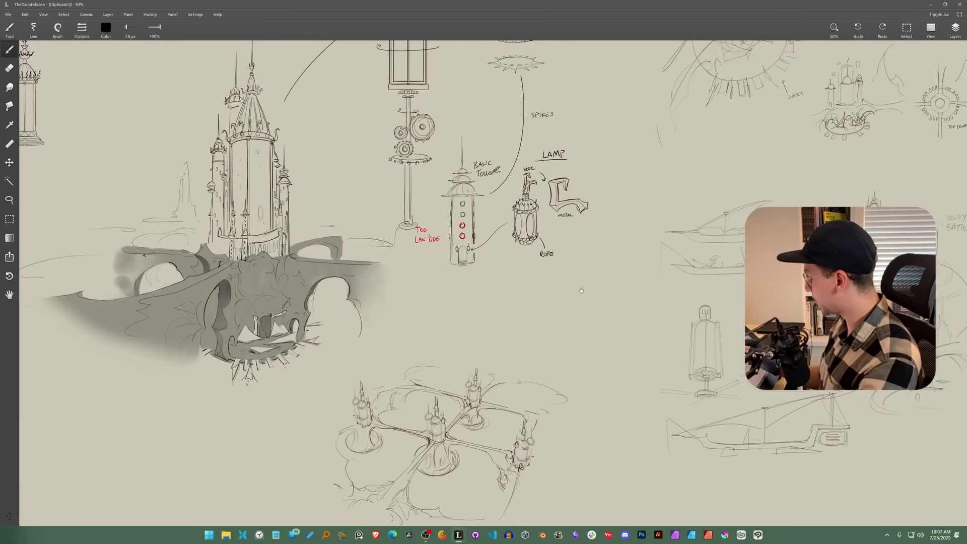
drag(581, 290, 501, 372)
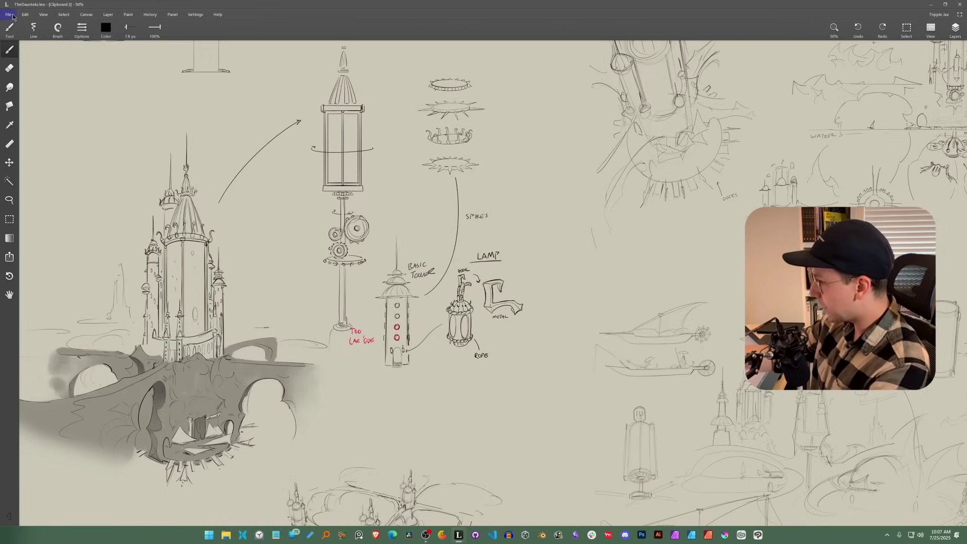
Open the recent file Birds-JUL22.leo and look over its character and bird sketches.
click(13, 15)
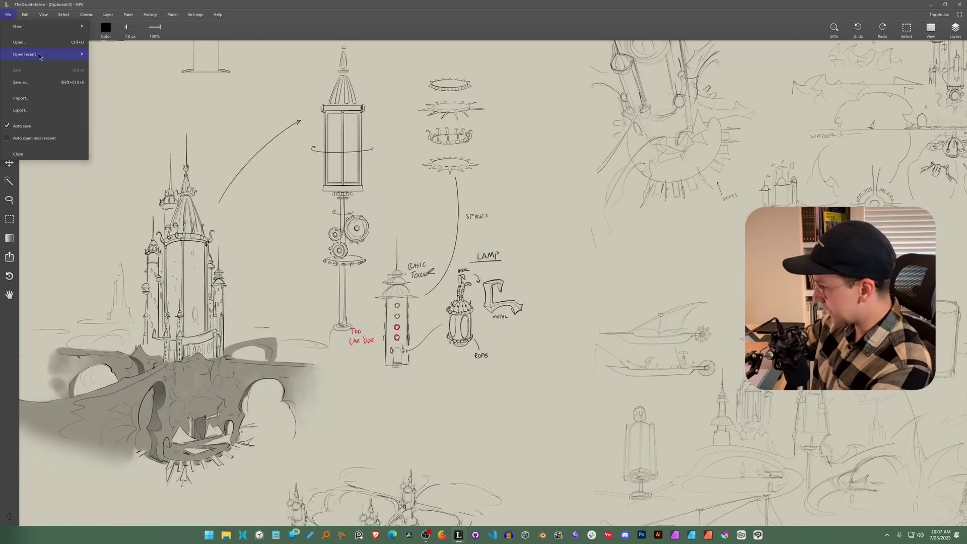
mouse_move(43, 57)
click(120, 66)
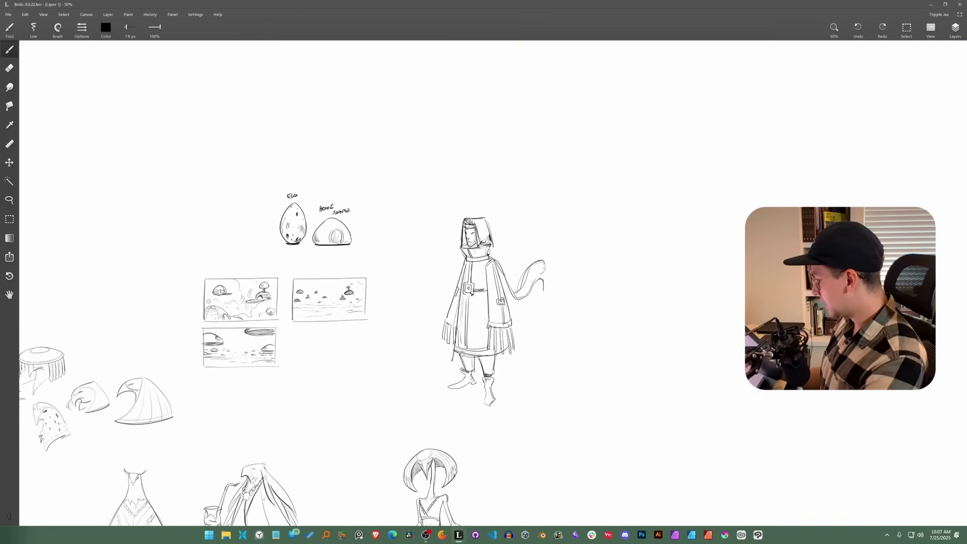
drag(462, 353, 677, 209)
drag(446, 395, 541, 311)
mouse_move(596, 376)
mouse_down()
mouse_move(594, 326)
mouse_move(522, 367)
mouse_move(512, 436)
mouse_move(441, 414)
mouse_move(421, 358)
mouse_up()
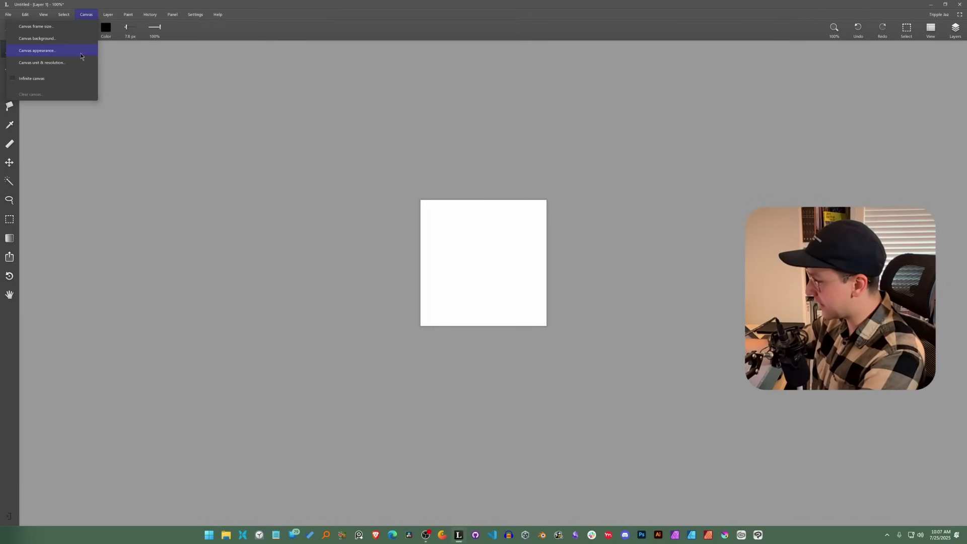
Enable the infinite canvas for the untitled document and detach the Layers panel to float over the canvas.
click(67, 78)
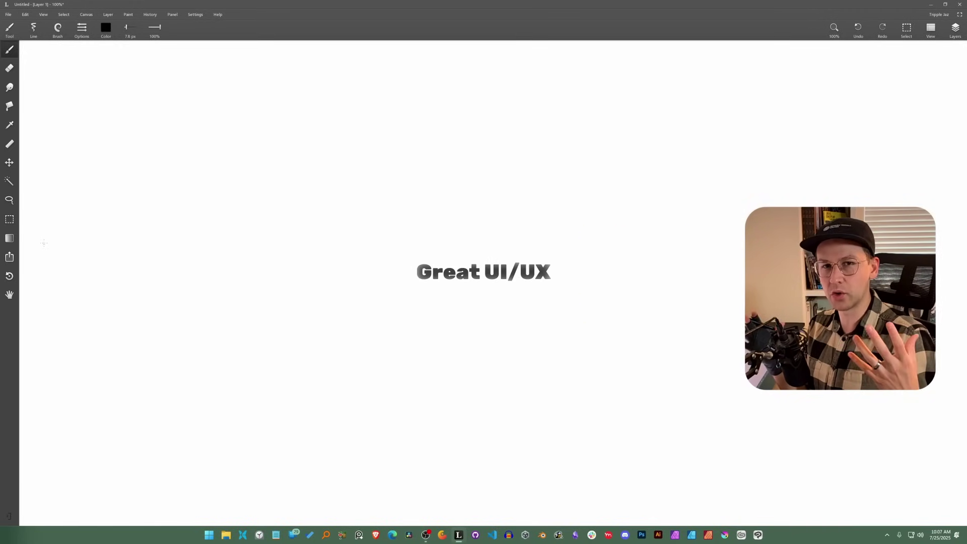
click(956, 28)
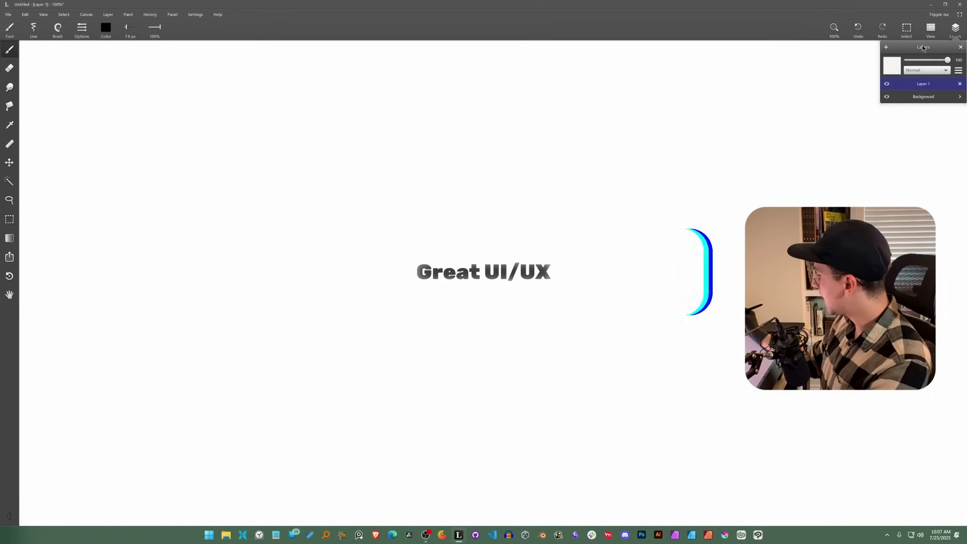
drag(921, 51, 813, 94)
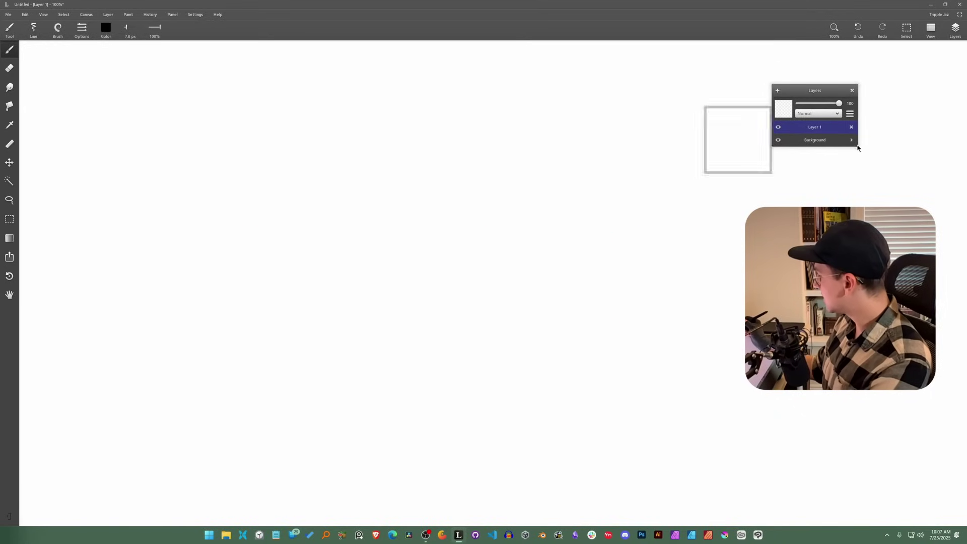
drag(857, 146, 916, 205)
Detach the Color wheel and the Line options as floating panels over the canvas.
click(105, 31)
drag(113, 49, 798, 117)
click(59, 32)
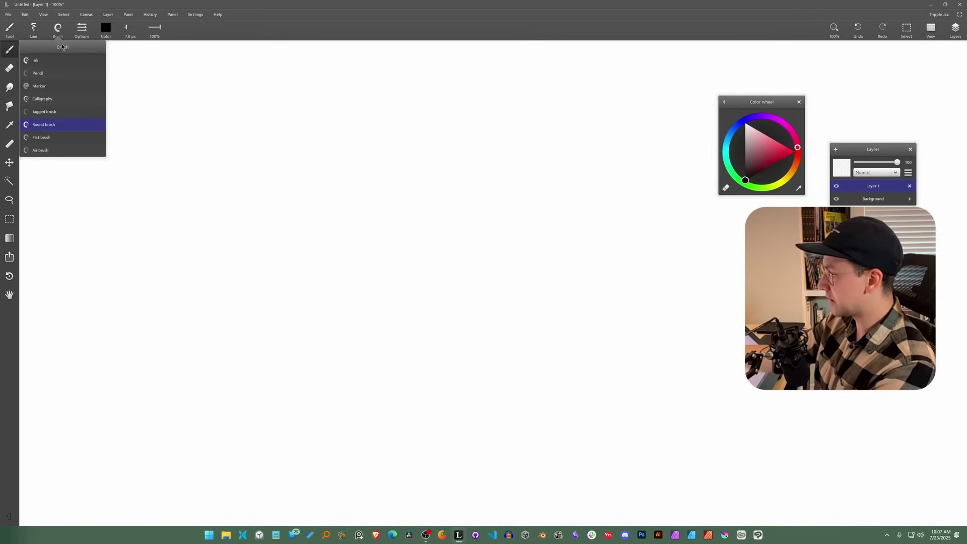
click(35, 27)
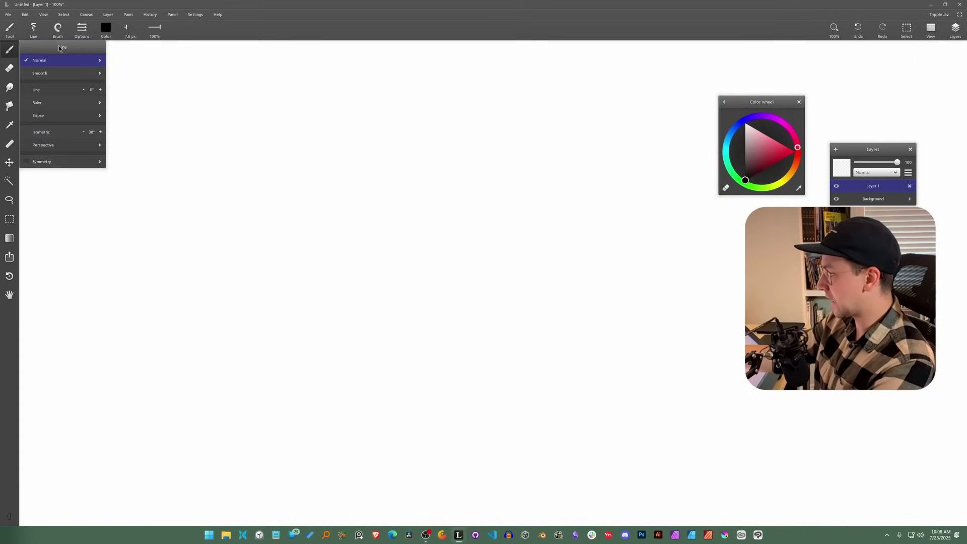
mouse_move(58, 45)
mouse_down()
mouse_move(92, 199)
mouse_move(104, 188)
mouse_up()
Turn on symmetry and paint a mirrored test stroke across the vertical axis.
click(71, 302)
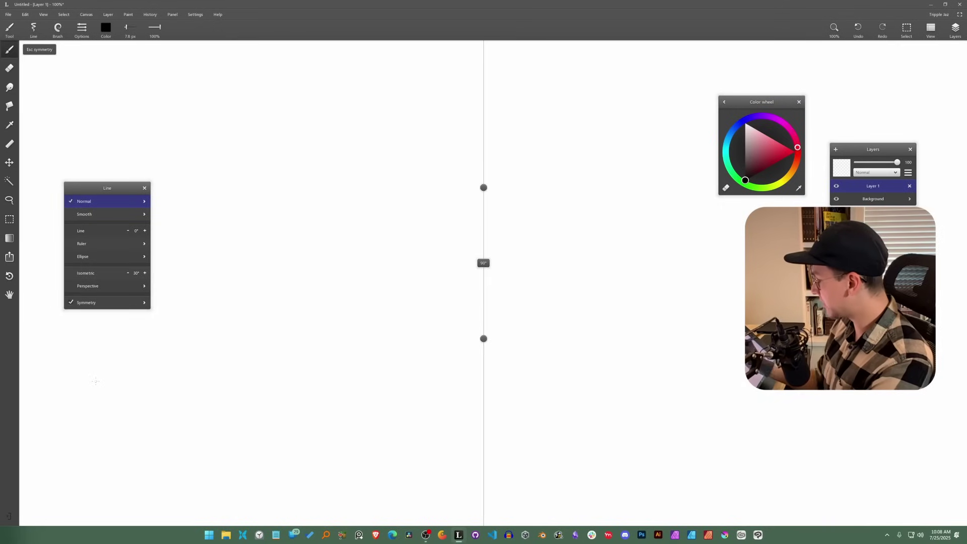
drag(372, 381, 418, 376)
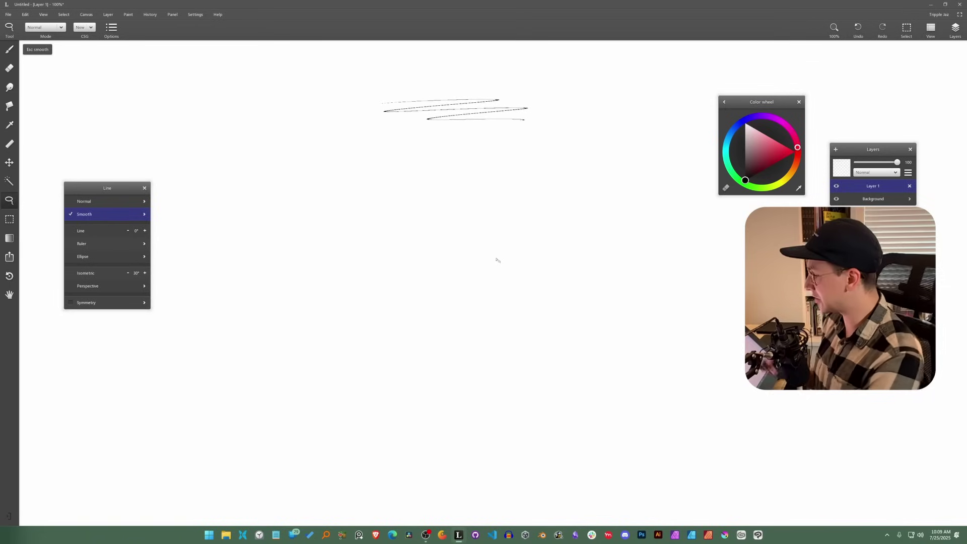
Paint a smoothed looping test stroke, lasso around the strokes on the canvas and delete them.
key(b)
mouse_move(458, 178)
mouse_down()
mouse_move(417, 199)
mouse_move(453, 298)
mouse_move(513, 218)
mouse_move(462, 237)
mouse_up()
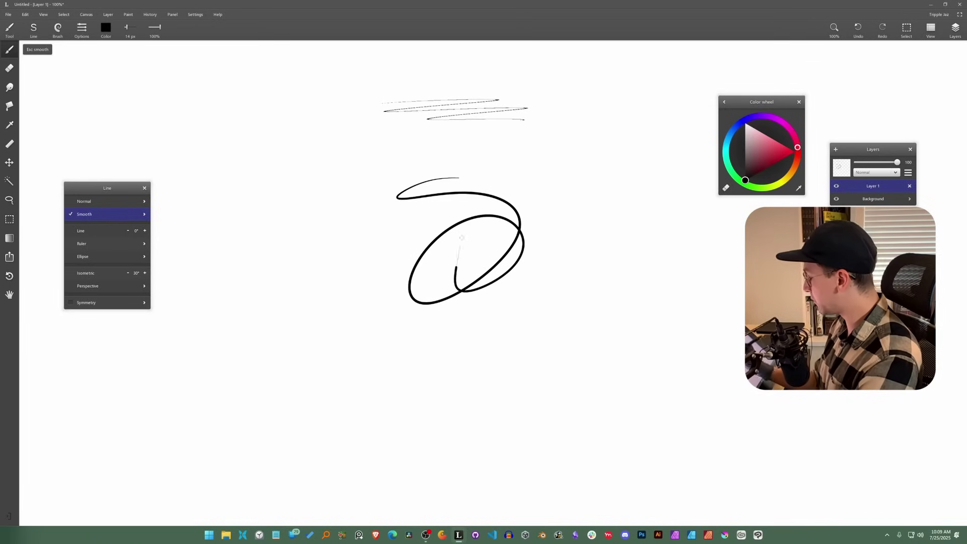
key(l)
drag(497, 71, 461, 71)
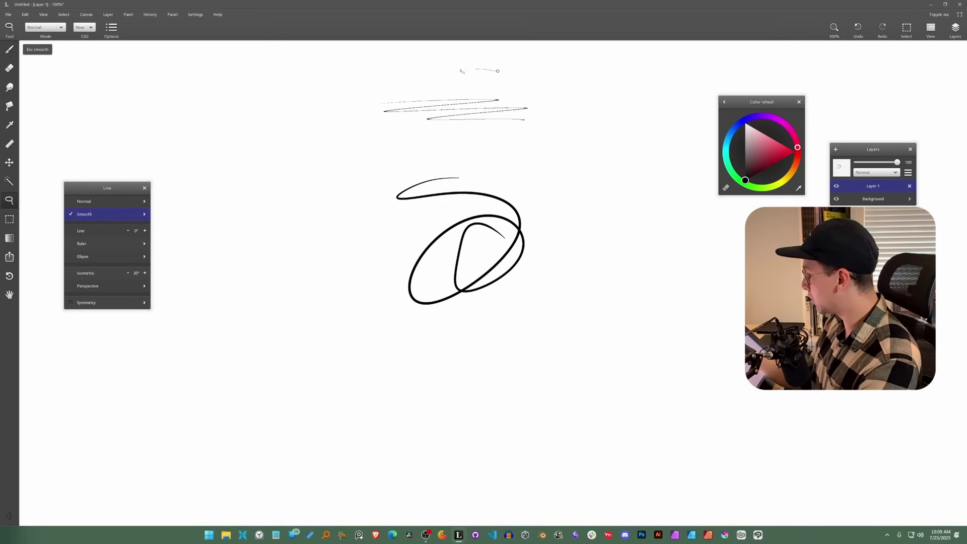
drag(560, 107, 507, 79)
key(Delete)
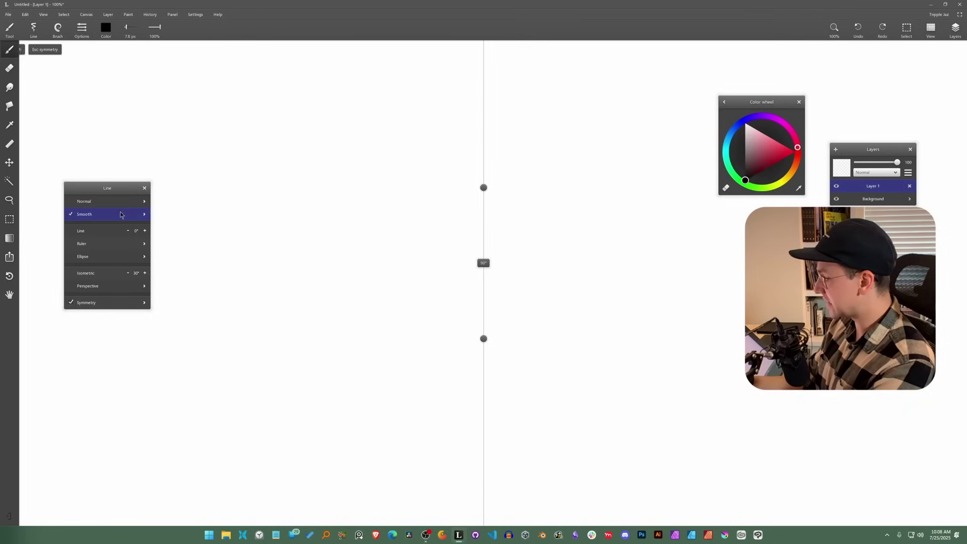
Review the Normal line settings, switch the line type back to Smooth and open its settings.
click(125, 202)
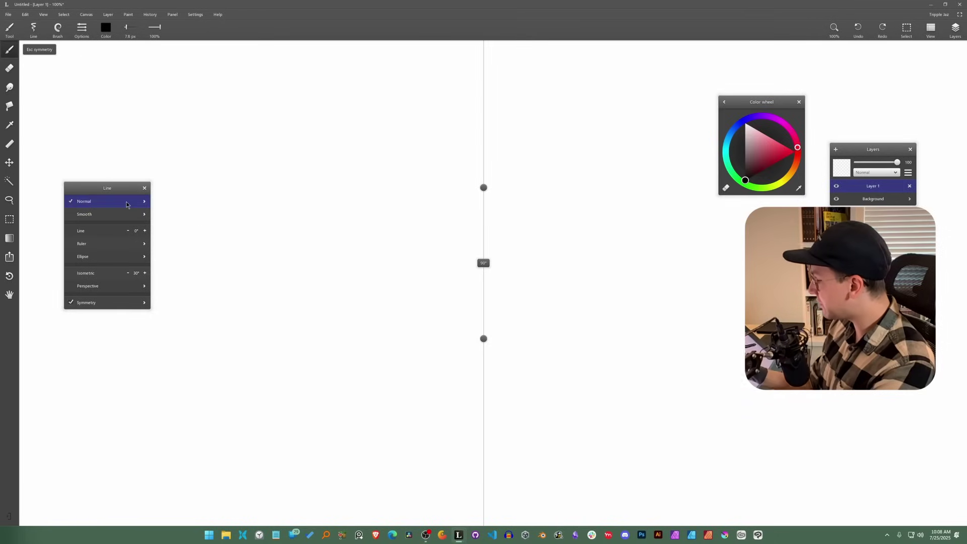
click(146, 204)
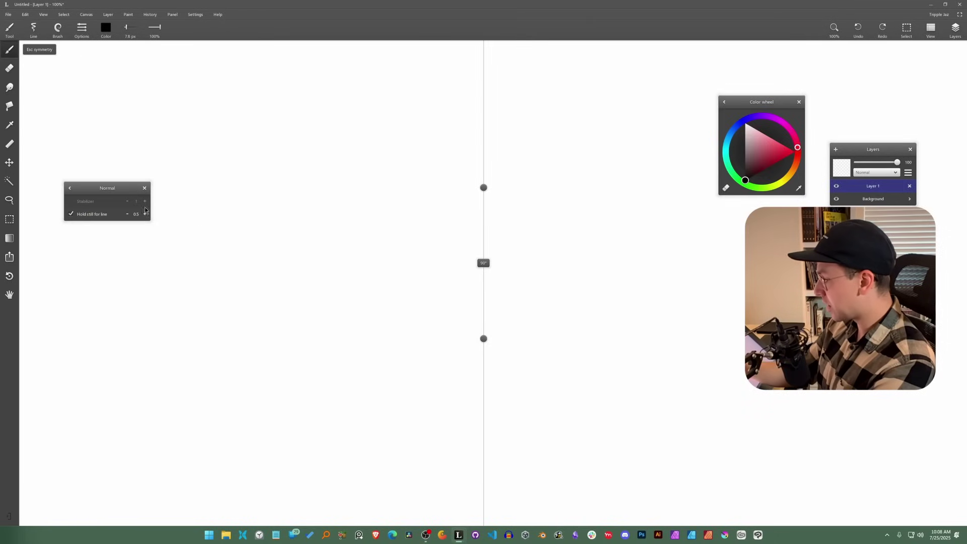
click(78, 190)
click(121, 214)
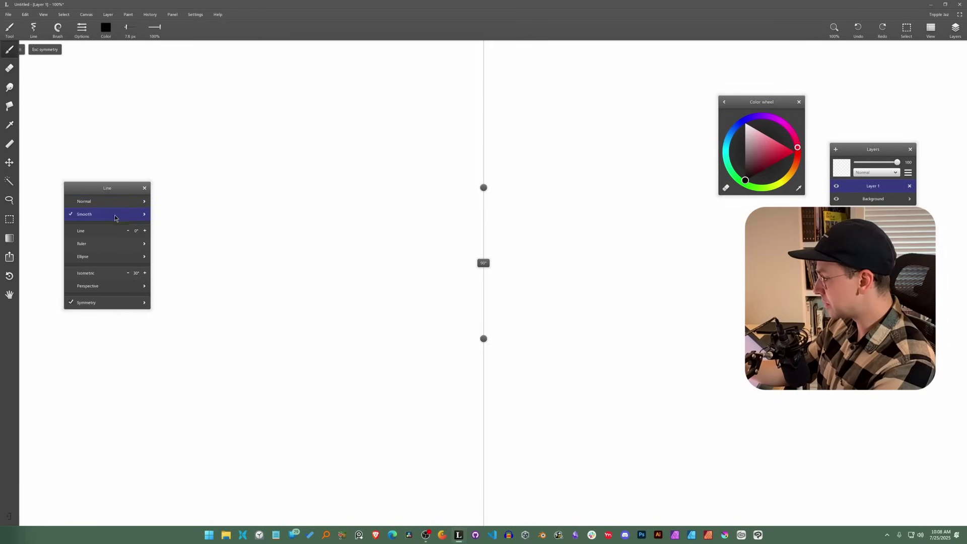
click(146, 213)
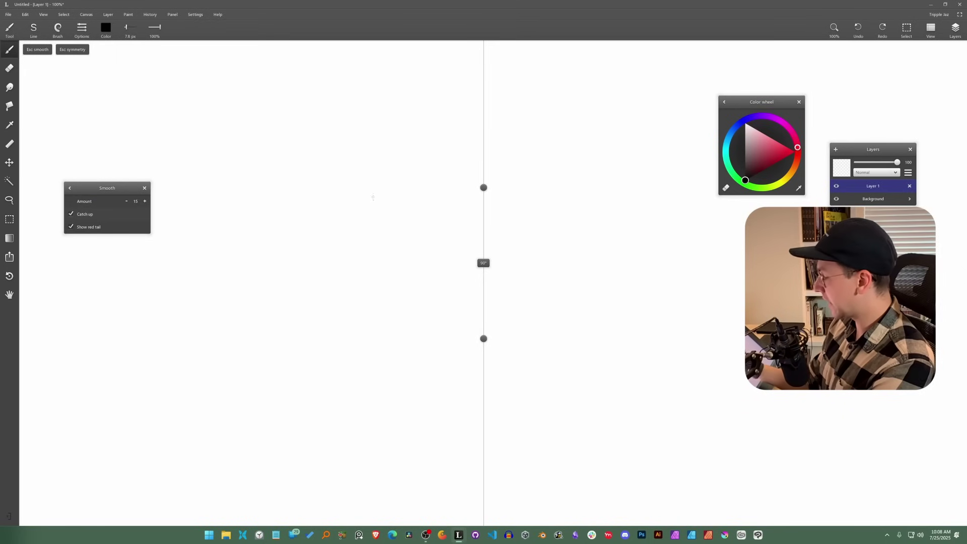
Paint several mirrored, smoothed test strokes across the symmetry axis and clear them from the canvas.
mouse_move(267, 174)
mouse_down()
mouse_move(303, 352)
mouse_move(466, 257)
mouse_up()
mouse_move(405, 374)
mouse_down()
mouse_move(413, 328)
mouse_move(343, 221)
mouse_move(342, 192)
mouse_up()
drag(370, 249, 615, 134)
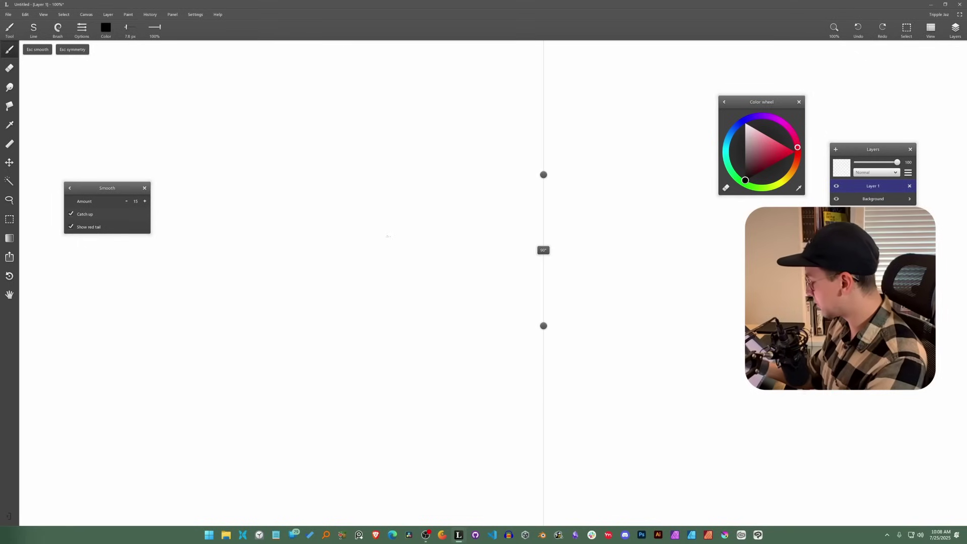
drag(388, 234, 464, 236)
mouse_move(407, 251)
mouse_down()
mouse_move(373, 410)
mouse_move(409, 307)
mouse_up()
key(Delete)
click(70, 189)
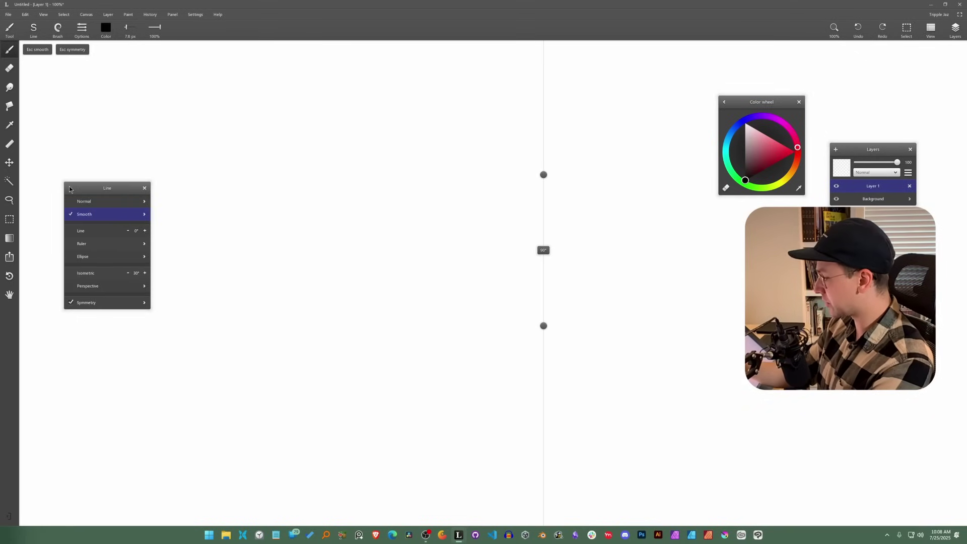
Select the Ink brush and paint test strokes, ending with a smoothed zigzag down the middle of the canvas.
click(56, 27)
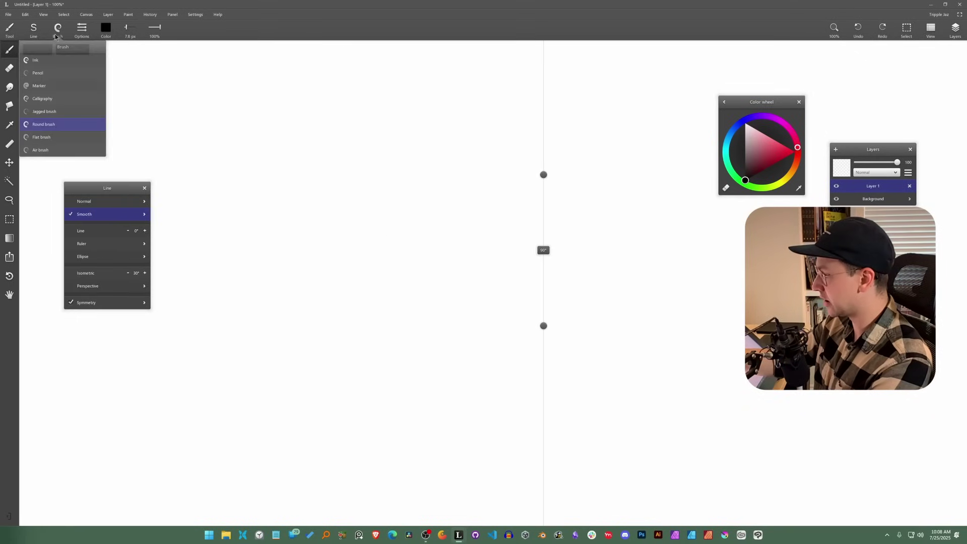
click(63, 60)
mouse_move(369, 195)
mouse_down()
mouse_move(394, 293)
mouse_move(461, 321)
mouse_move(470, 288)
mouse_up()
mouse_move(420, 187)
mouse_down()
mouse_move(325, 329)
mouse_move(447, 346)
mouse_move(441, 454)
mouse_move(420, 347)
mouse_move(434, 260)
mouse_move(403, 191)
mouse_up()
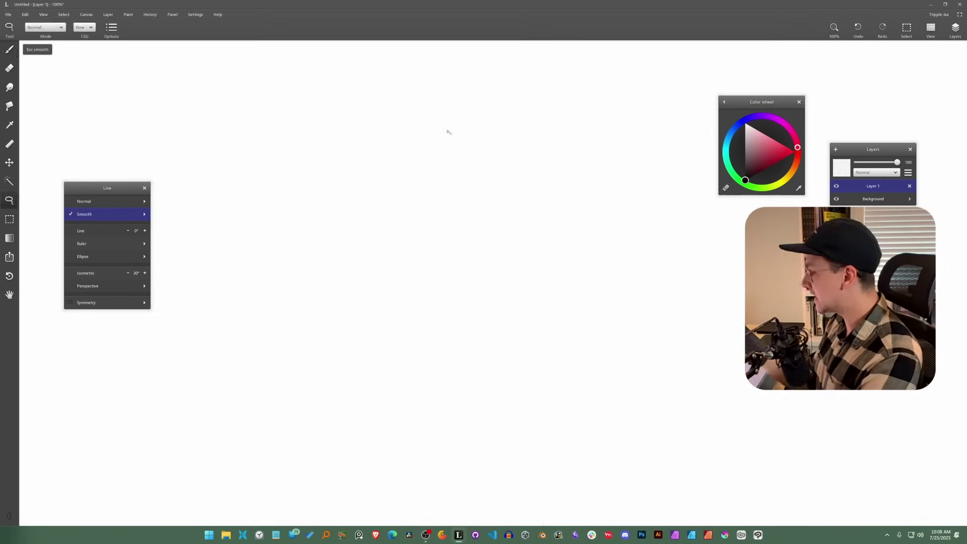
key(b)
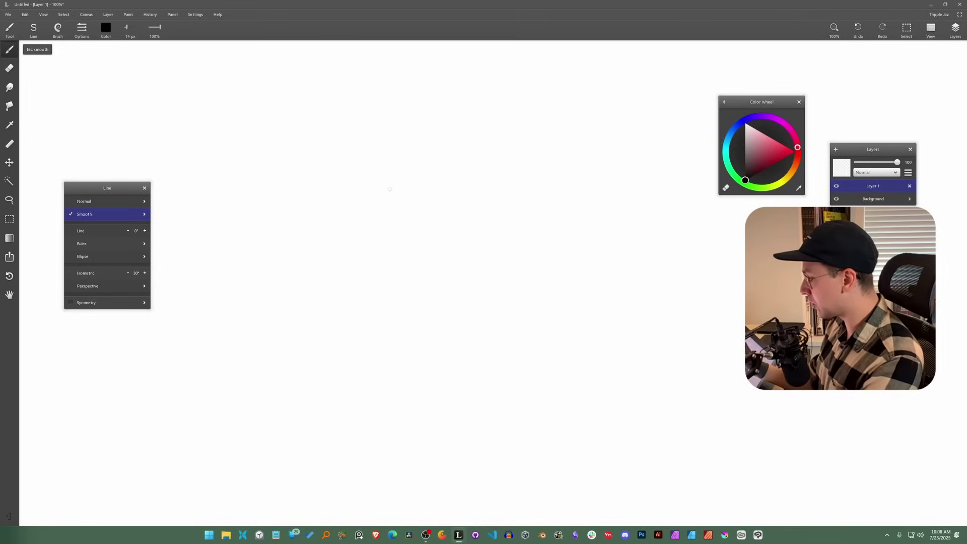
mouse_move(466, 162)
mouse_down()
mouse_move(410, 334)
mouse_move(489, 347)
mouse_up()
Test the smoothing on the Lasso tool by drawing selections around the ink zigzag.
key(l)
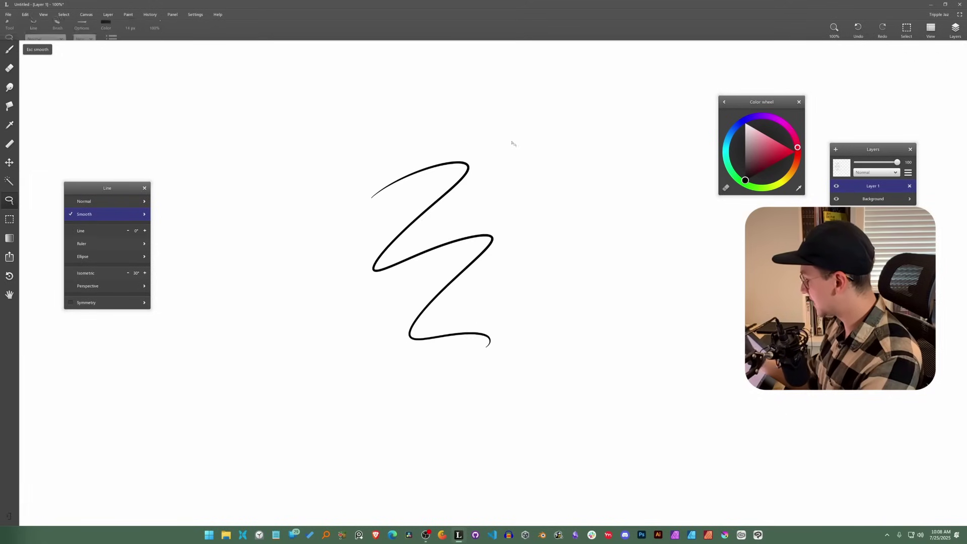
drag(476, 119, 342, 381)
drag(459, 135, 457, 134)
mouse_move(494, 339)
mouse_down()
mouse_move(494, 323)
mouse_move(442, 302)
mouse_move(497, 323)
mouse_move(488, 319)
mouse_up()
drag(592, 412, 588, 186)
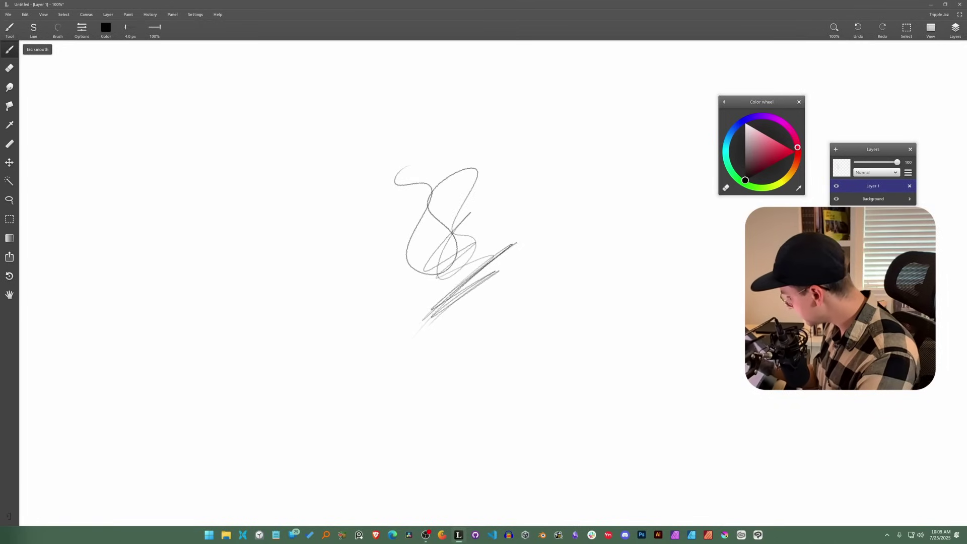
Select the Marker brush and paint broad overlapping gray strokes over the pencil scribbles.
click(58, 30)
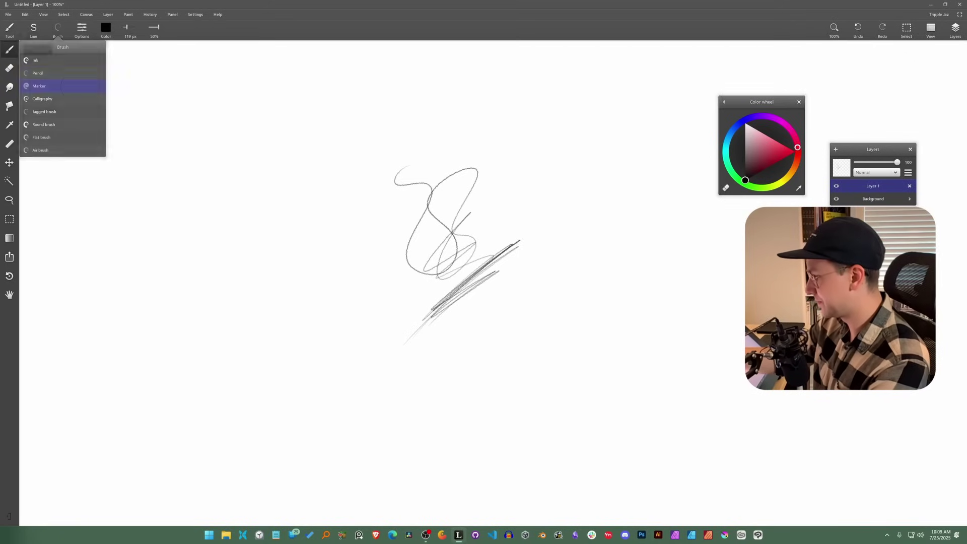
click(76, 86)
mouse_move(324, 304)
mouse_down()
mouse_move(390, 244)
mouse_move(510, 364)
mouse_up()
mouse_move(526, 291)
mouse_down()
mouse_move(568, 259)
mouse_move(539, 337)
mouse_up()
drag(557, 220, 500, 340)
drag(519, 230, 458, 336)
mouse_move(461, 279)
mouse_down()
mouse_move(523, 226)
mouse_move(449, 302)
mouse_up()
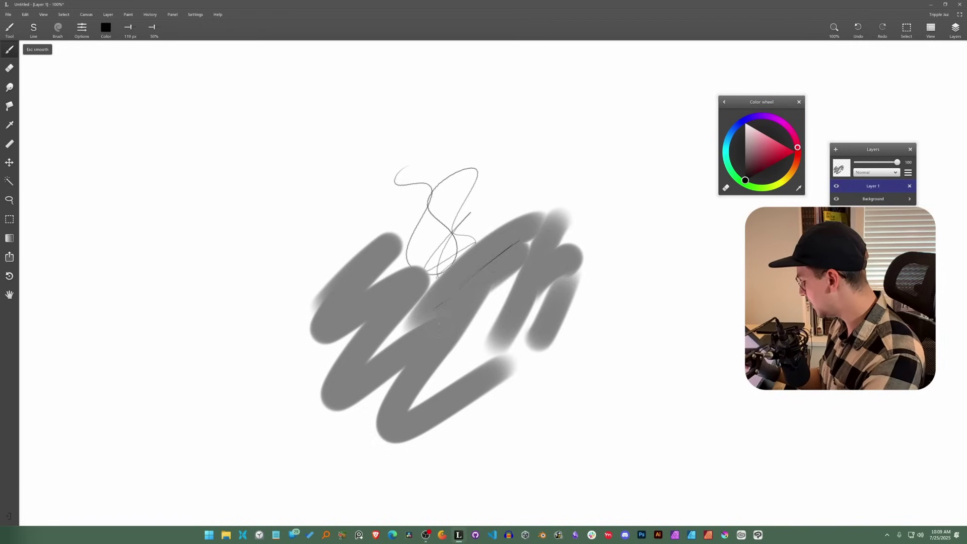
mouse_move(397, 116)
mouse_down()
mouse_move(496, 131)
mouse_move(440, 374)
mouse_up()
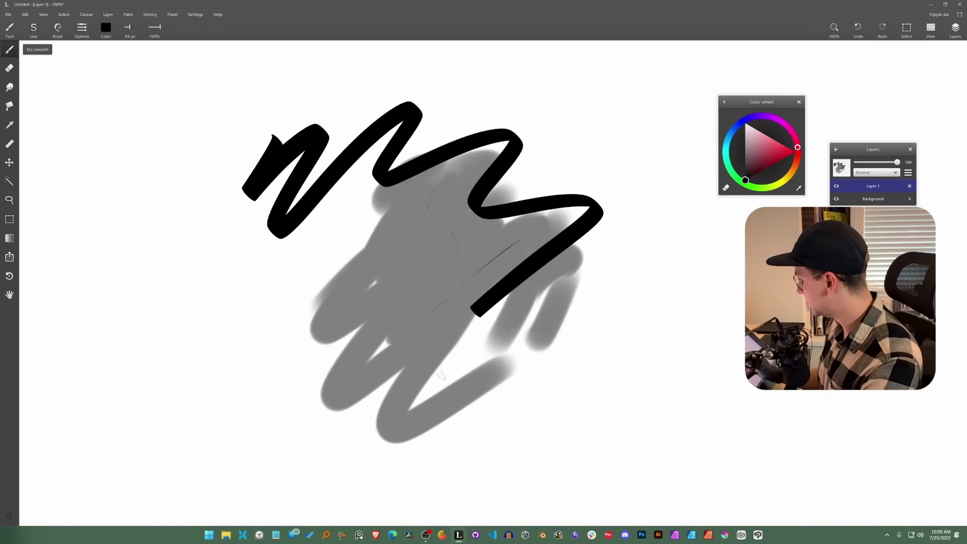
Paint thick black test strokes across the marker area with the Calligraphy brush.
drag(625, 261, 471, 418)
drag(614, 296, 481, 398)
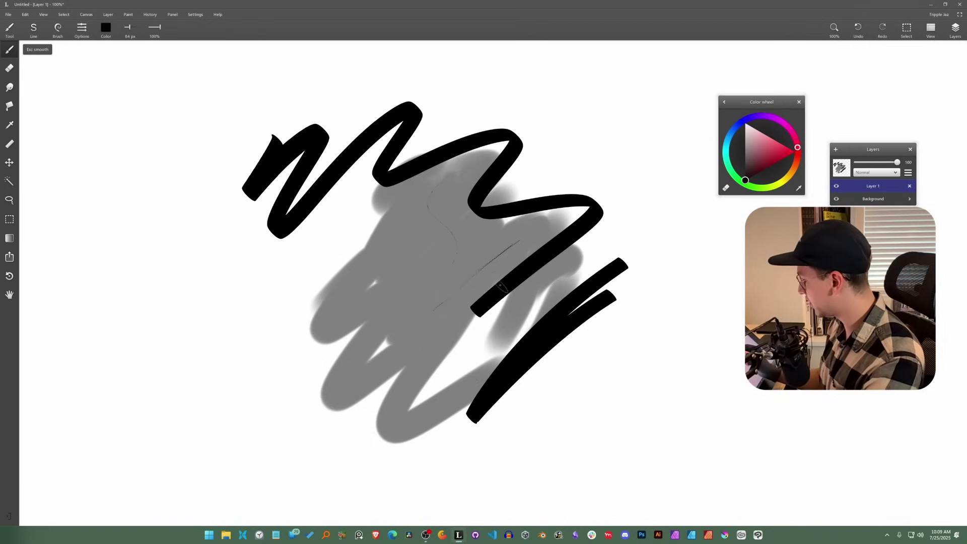
mouse_move(418, 232)
mouse_down()
mouse_move(250, 287)
mouse_move(292, 301)
mouse_up()
Lower the Calligraphy brush's minimum pressure size to 16% and paint a test stroke with varying width.
click(66, 32)
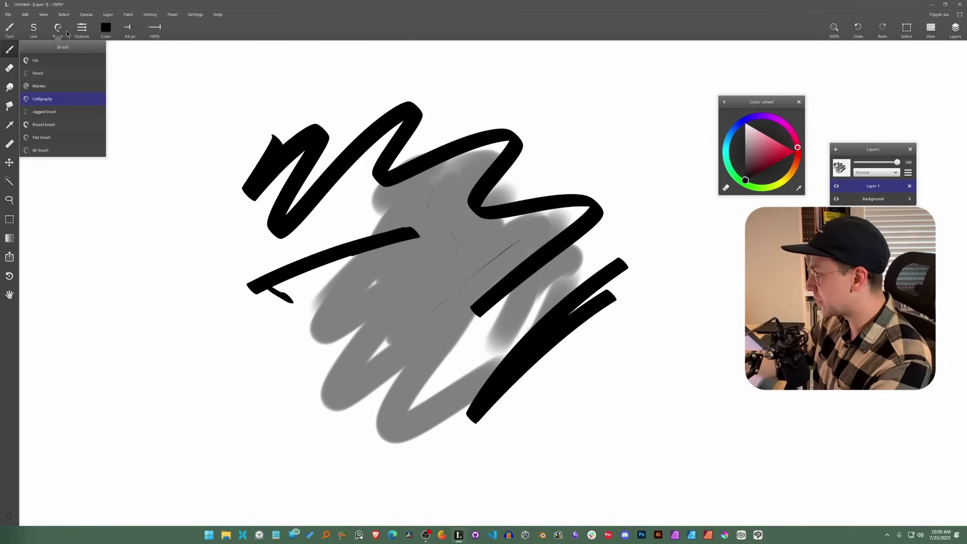
click(81, 29)
click(120, 95)
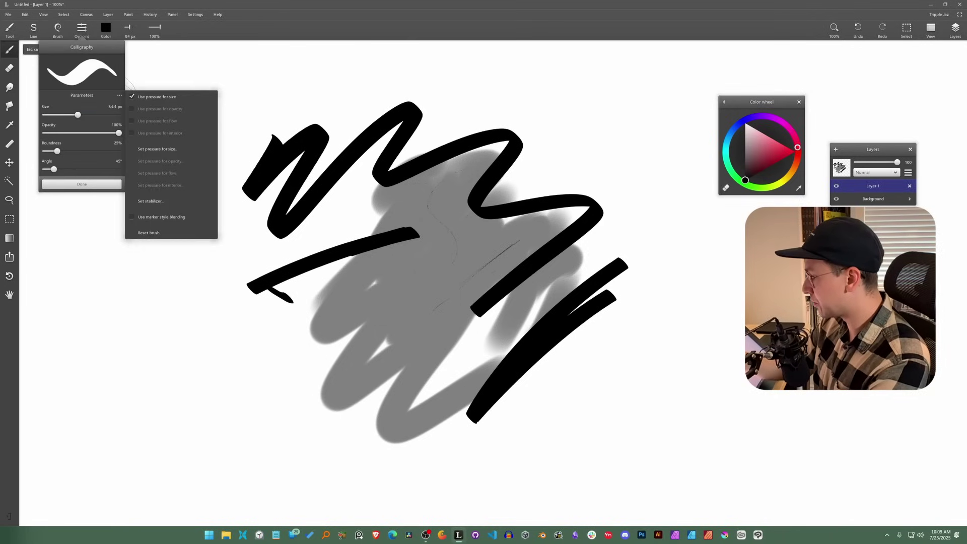
click(174, 149)
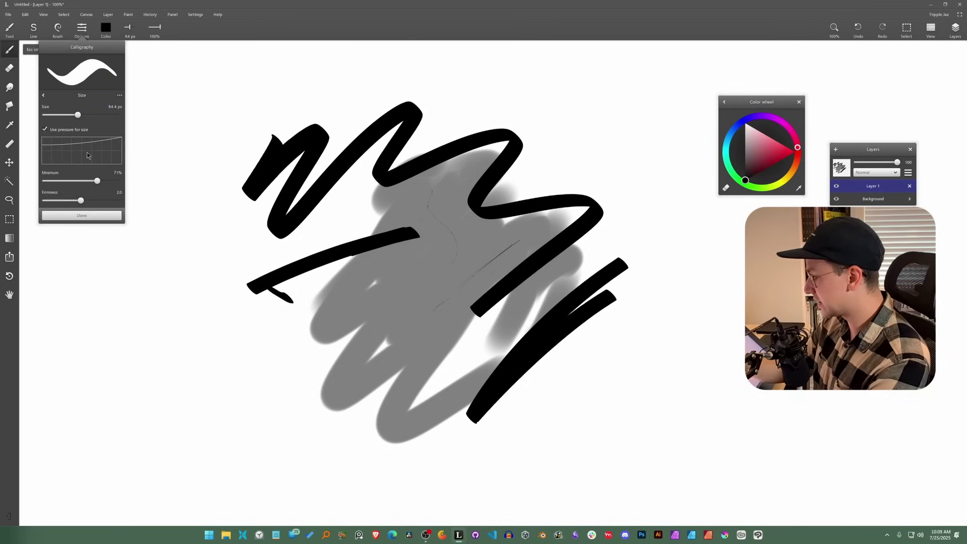
drag(100, 187, 58, 191)
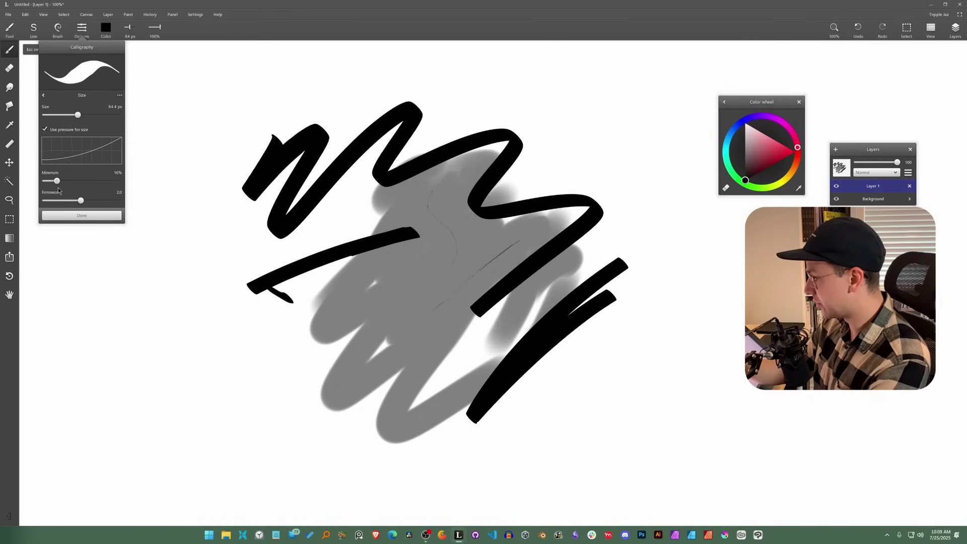
mouse_move(437, 229)
mouse_down()
mouse_move(465, 274)
mouse_move(578, 119)
mouse_move(591, 200)
mouse_up()
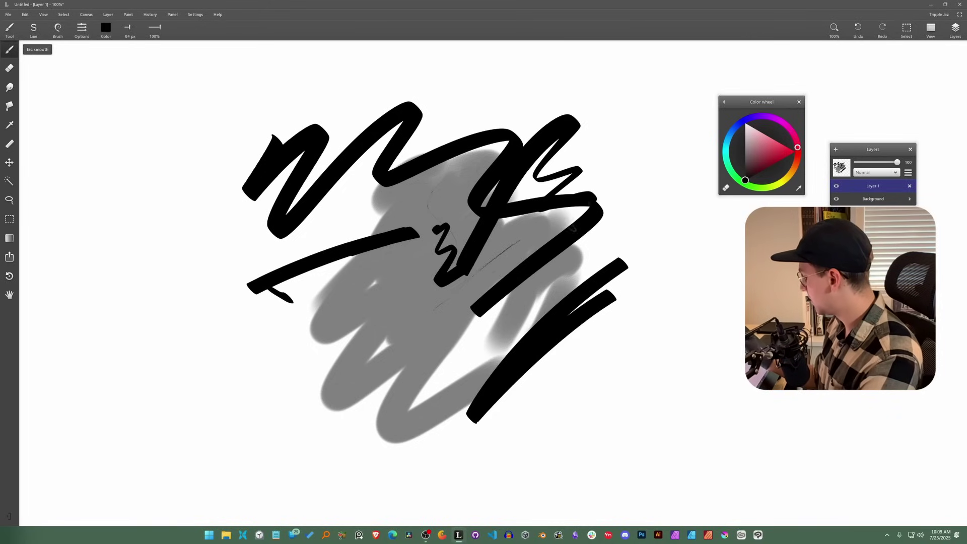
Lasso all the test strokes on Layer 1 and delete them.
key(l)
mouse_move(400, 68)
mouse_down()
mouse_move(357, 64)
mouse_move(669, 282)
mouse_move(398, 68)
mouse_up()
key(Delete)
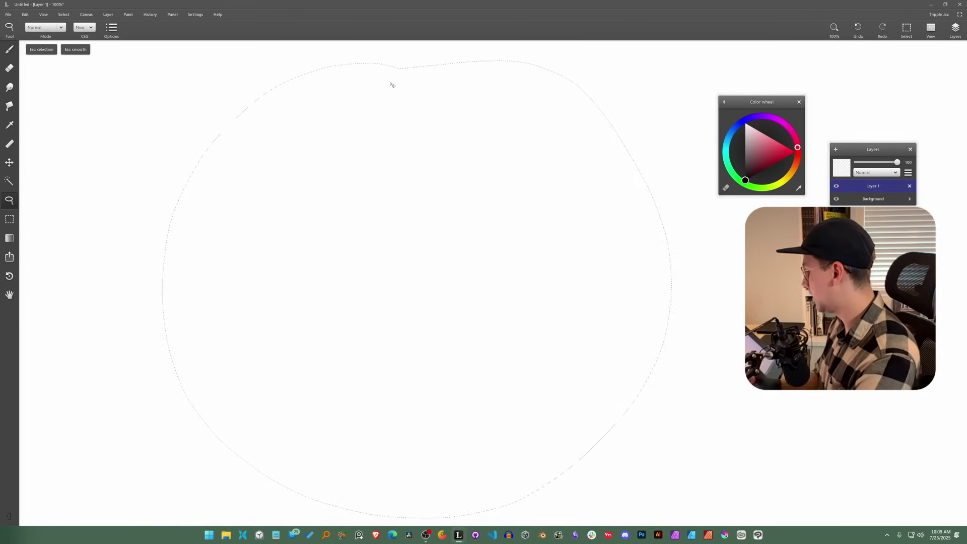
Tilt the canvas and paint a large circle with a zigzag below it using the Calligraphy brush.
key(b)
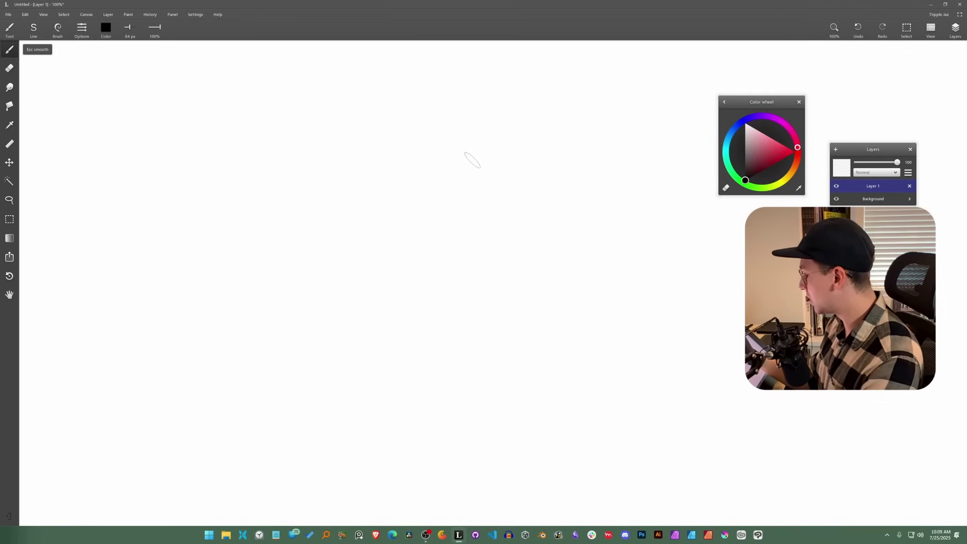
key(alt)
key(alt)
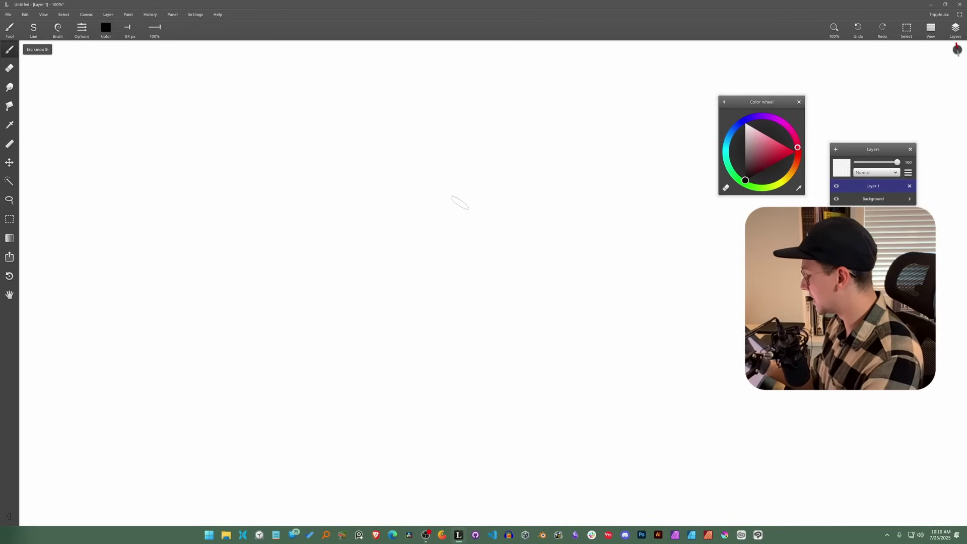
mouse_move(470, 144)
mouse_down()
mouse_move(361, 279)
mouse_move(543, 150)
mouse_move(338, 232)
mouse_up()
mouse_move(380, 257)
mouse_down()
mouse_move(491, 226)
mouse_move(583, 323)
mouse_move(465, 438)
mouse_up()
mouse_move(543, 154)
mouse_down()
mouse_move(560, 158)
mouse_move(555, 367)
mouse_move(408, 380)
mouse_move(467, 372)
mouse_move(564, 190)
mouse_up()
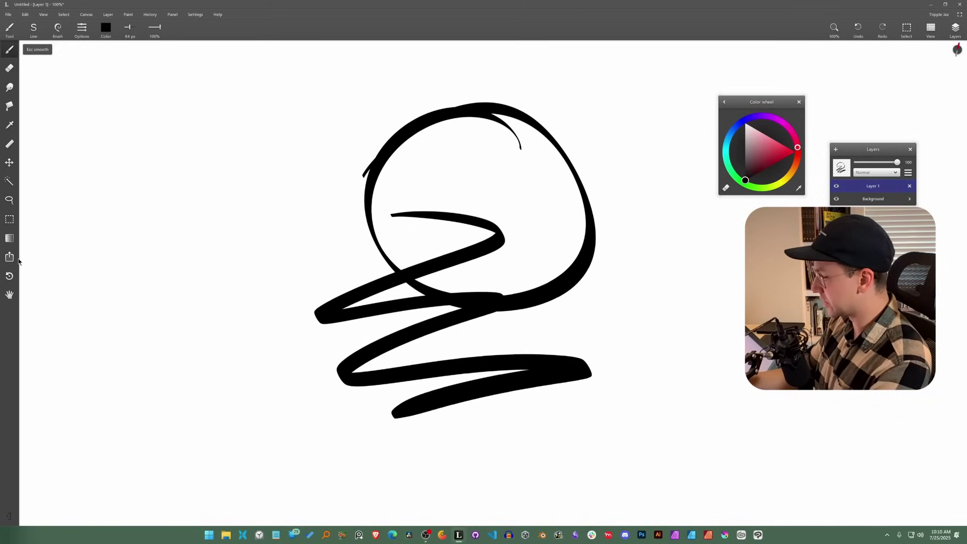
Turn the canvas with the Rotate tool, reset its angle and return to the brush.
click(12, 276)
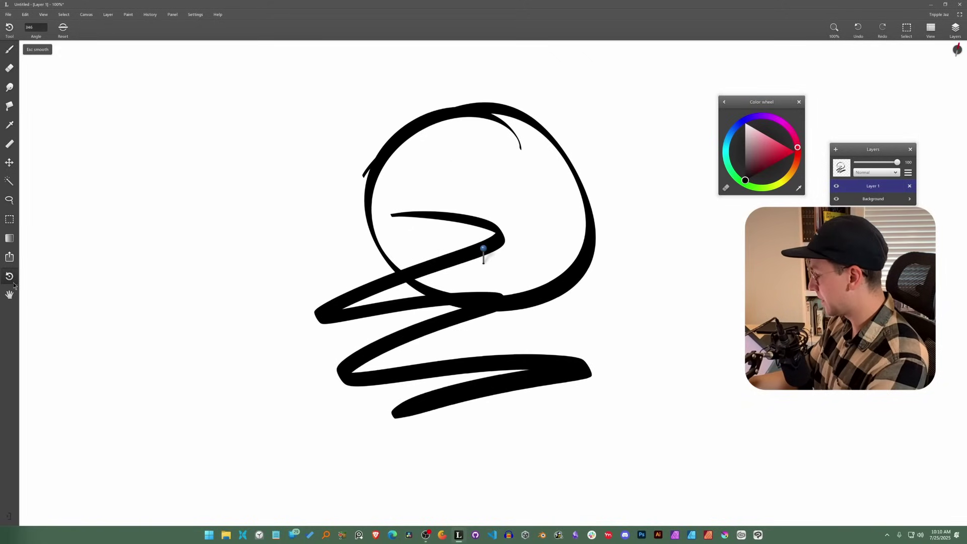
drag(487, 251, 443, 209)
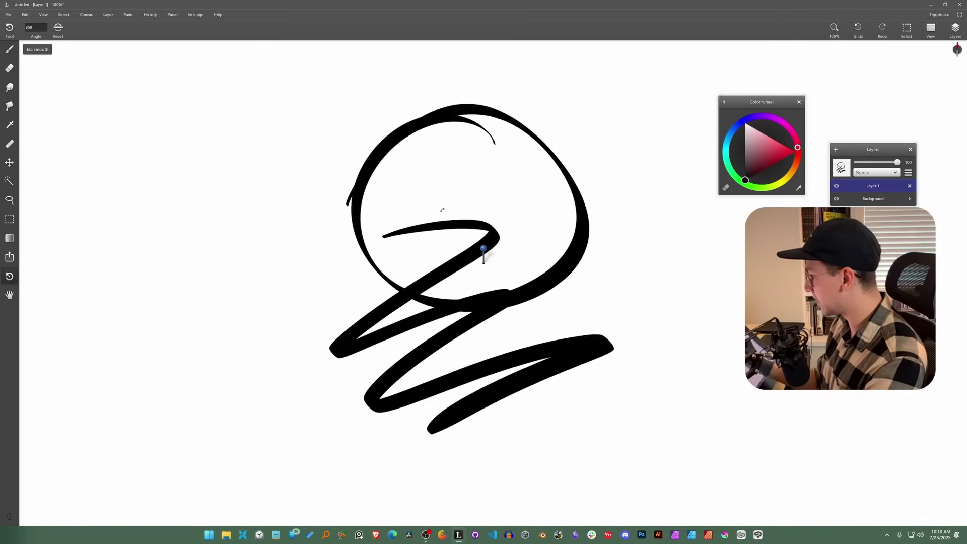
click(66, 30)
key(b)
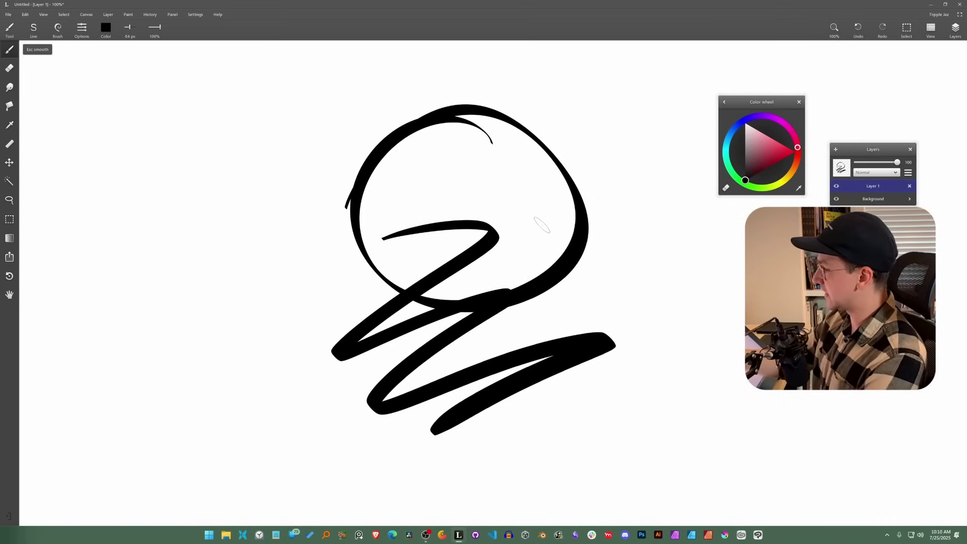
Open the Calligraphy brush's parameters and adjust its size and opacity.
click(64, 34)
click(81, 29)
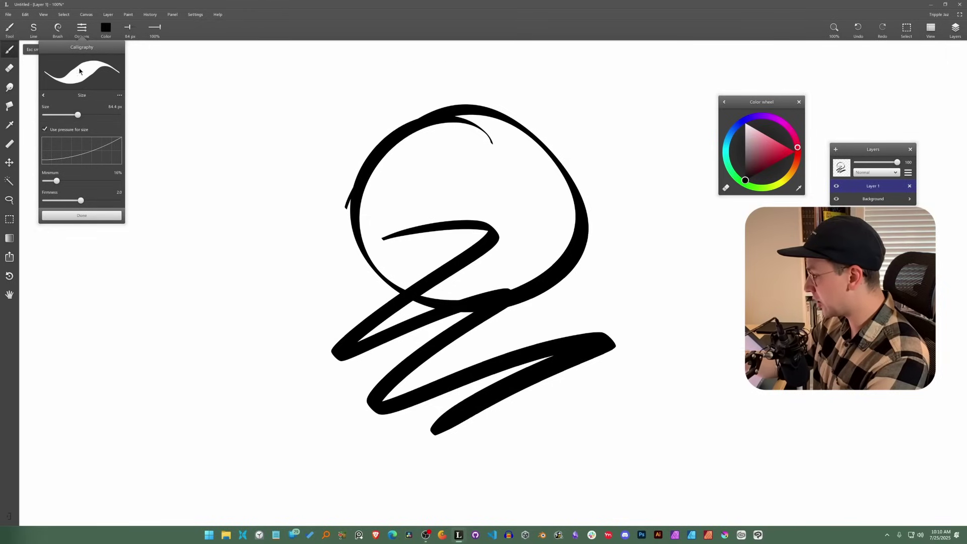
click(44, 96)
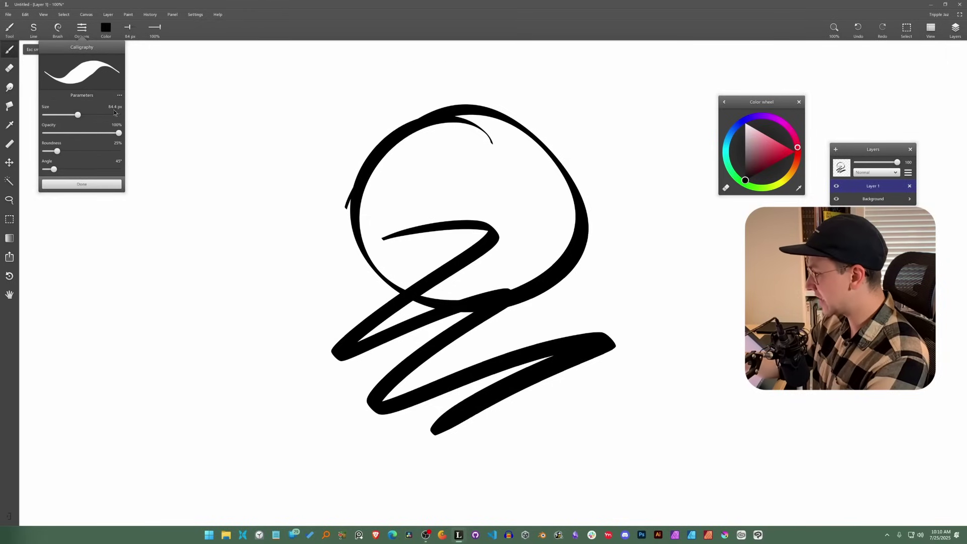
click(81, 34)
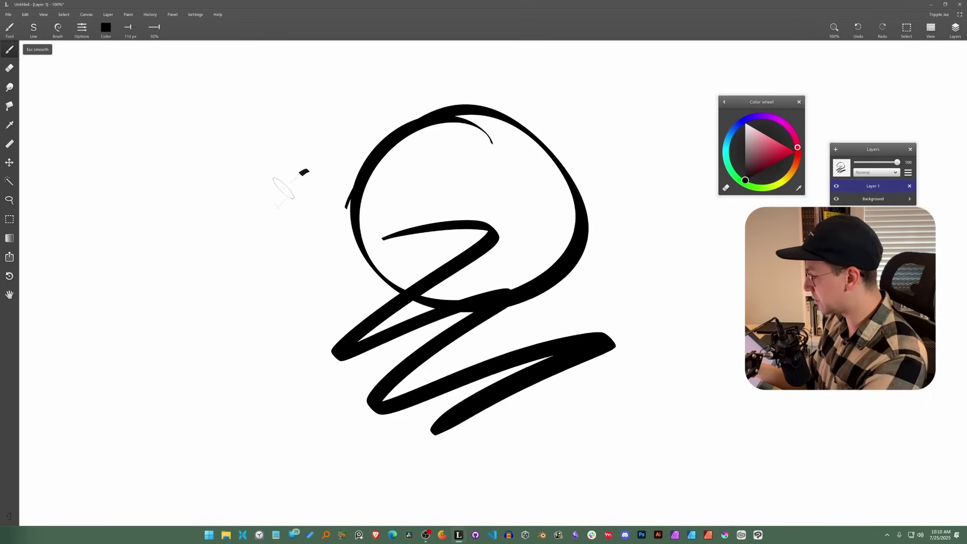
Paint two zigzag strokes beside and above the circle and smudge across them.
mouse_move(304, 172)
mouse_down()
mouse_move(333, 210)
mouse_move(274, 356)
mouse_up()
mouse_move(237, 180)
mouse_down()
mouse_move(393, 76)
mouse_move(393, 159)
mouse_move(484, 149)
mouse_up()
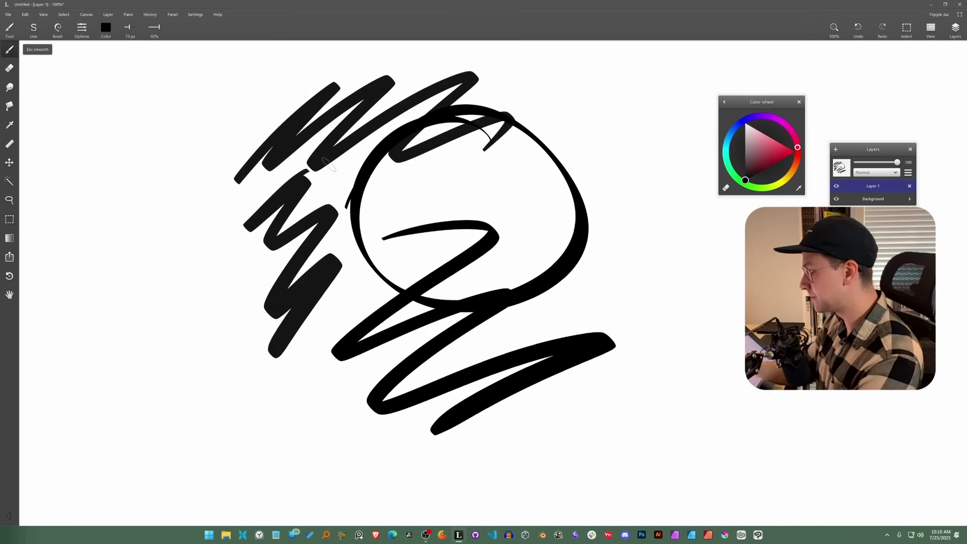
click(10, 89)
mouse_move(388, 166)
mouse_down()
mouse_move(429, 134)
mouse_move(508, 113)
mouse_move(556, 169)
mouse_up()
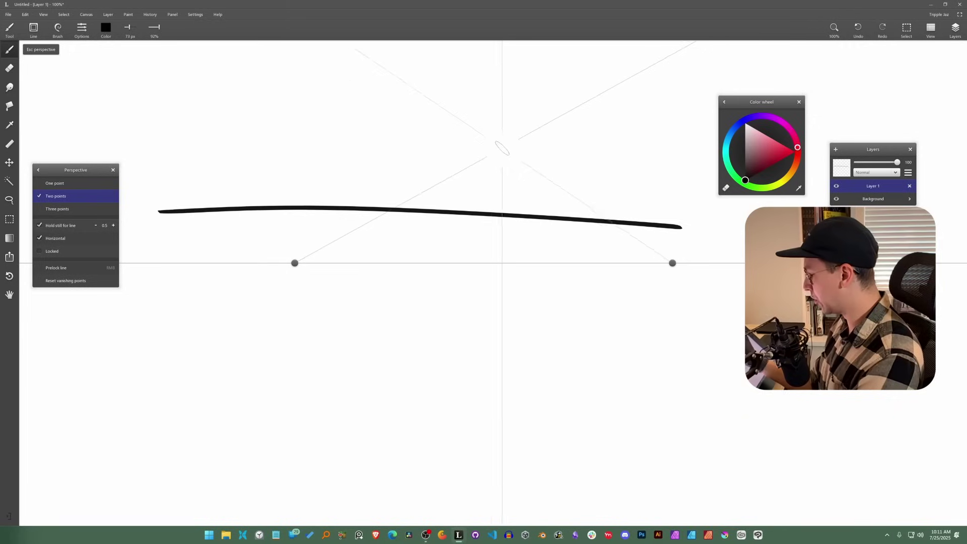
Paint straight test lines along the two-point perspective guides, following both vanishing points and the verticals.
drag(307, 252, 516, 83)
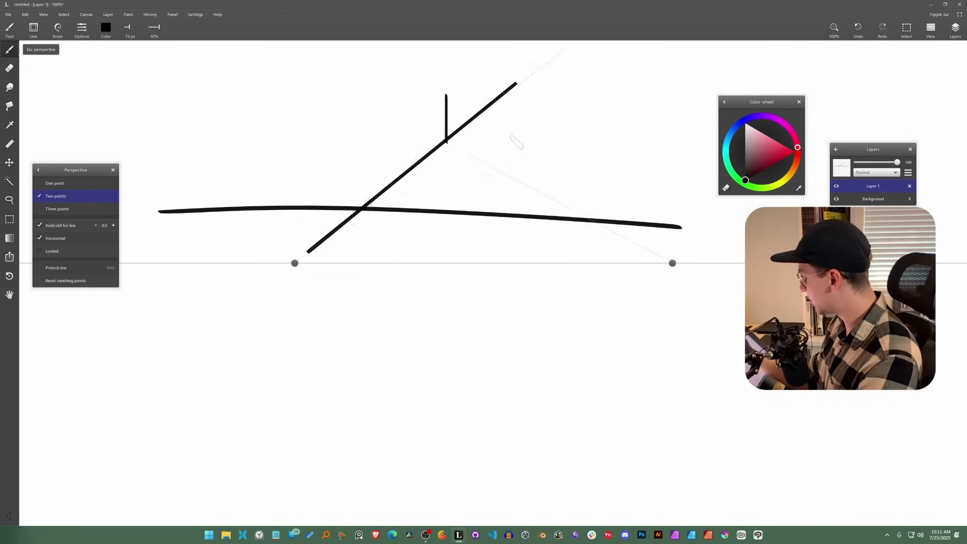
drag(516, 143, 504, 224)
drag(422, 117, 638, 243)
mouse_move(574, 141)
mouse_down()
mouse_move(583, 259)
mouse_move(574, 341)
mouse_up()
drag(446, 228, 446, 300)
drag(442, 356, 442, 392)
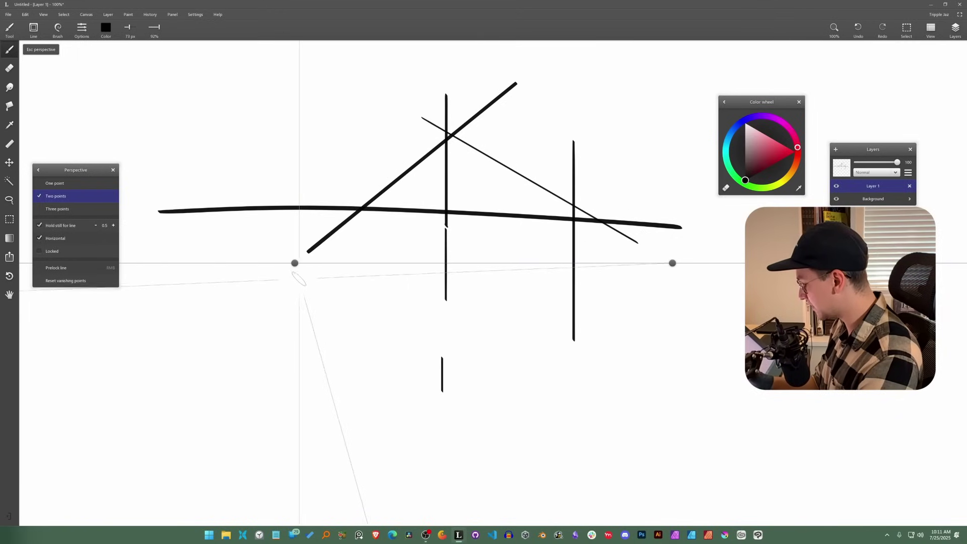
drag(298, 277, 334, 416)
mouse_move(318, 288)
mouse_down()
mouse_move(449, 417)
mouse_move(672, 263)
mouse_up()
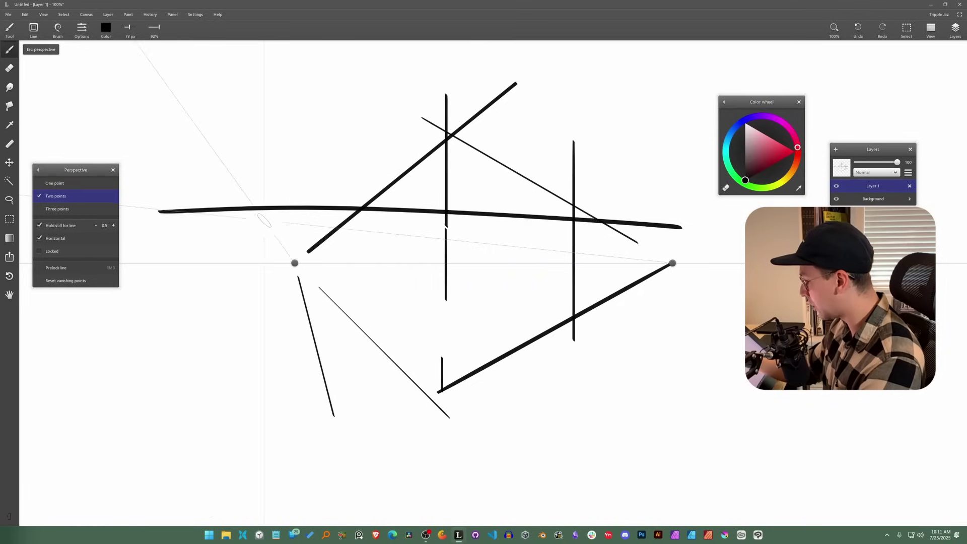
Paint straight rays into the left vanishing point, long lines converging on the right one, and a vertical at the canvas's left side.
drag(132, 129, 285, 255)
drag(226, 92, 292, 260)
drag(314, 93, 295, 259)
drag(157, 157, 599, 248)
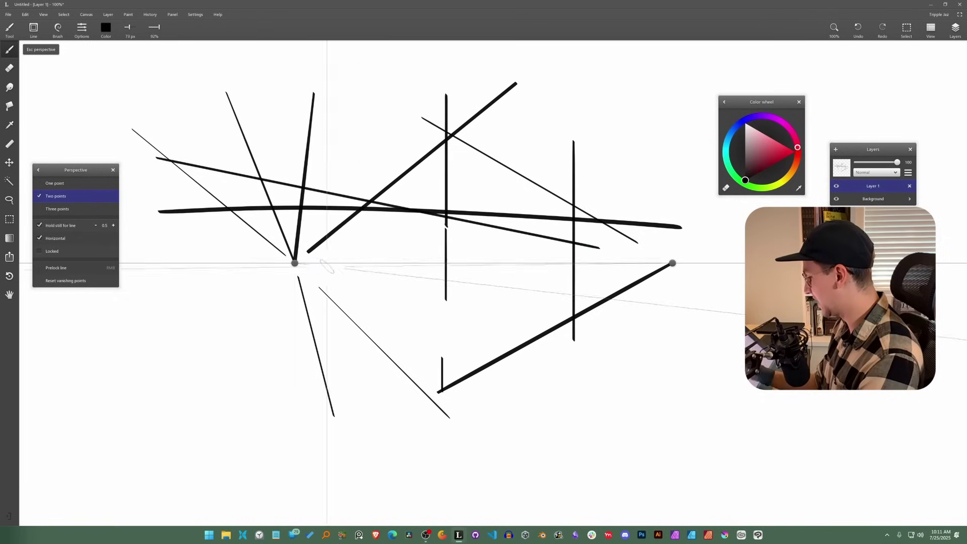
drag(190, 110, 189, 261)
drag(182, 345, 621, 272)
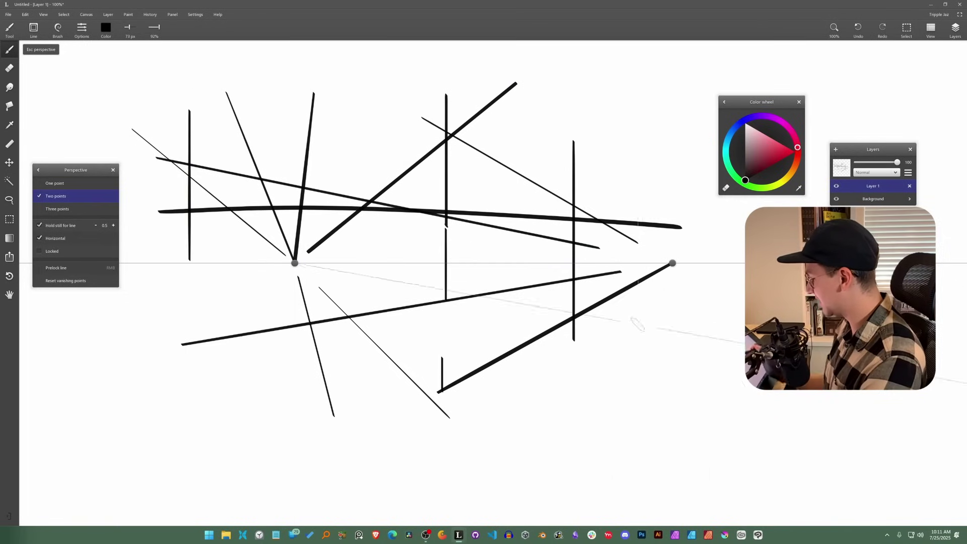
mouse_move(253, 423)
mouse_down()
mouse_move(647, 273)
mouse_move(674, 309)
mouse_up()
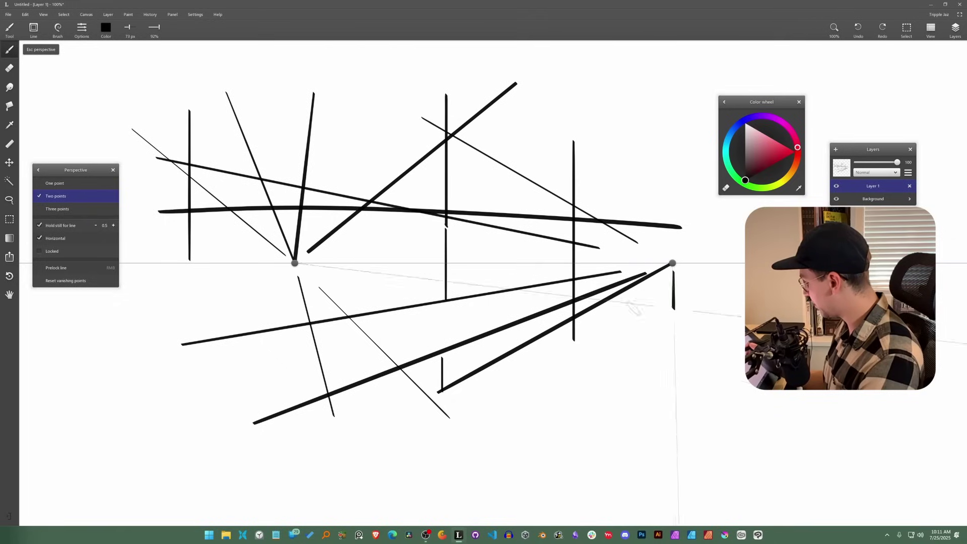
Undo stray strokes and paint further lines: steep ones running down from the right vanishing point and short ones out of the left.
key(ctrl+z)
mouse_move(667, 277)
mouse_down()
mouse_move(544, 367)
mouse_move(378, 266)
mouse_move(608, 339)
mouse_move(447, 526)
mouse_up()
key(ctrl+z)
mouse_move(334, 416)
mouse_down()
mouse_move(359, 504)
mouse_move(592, 319)
mouse_up()
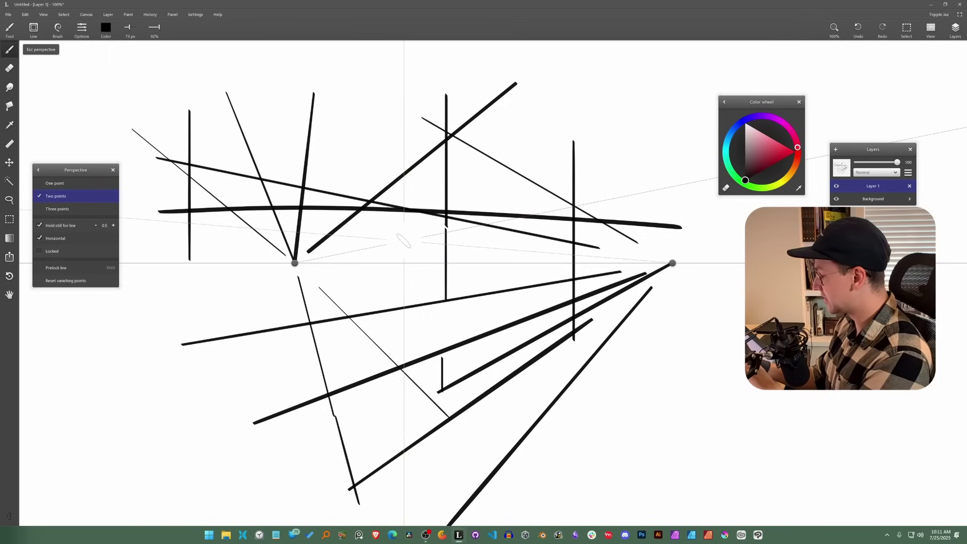
drag(422, 242, 383, 248)
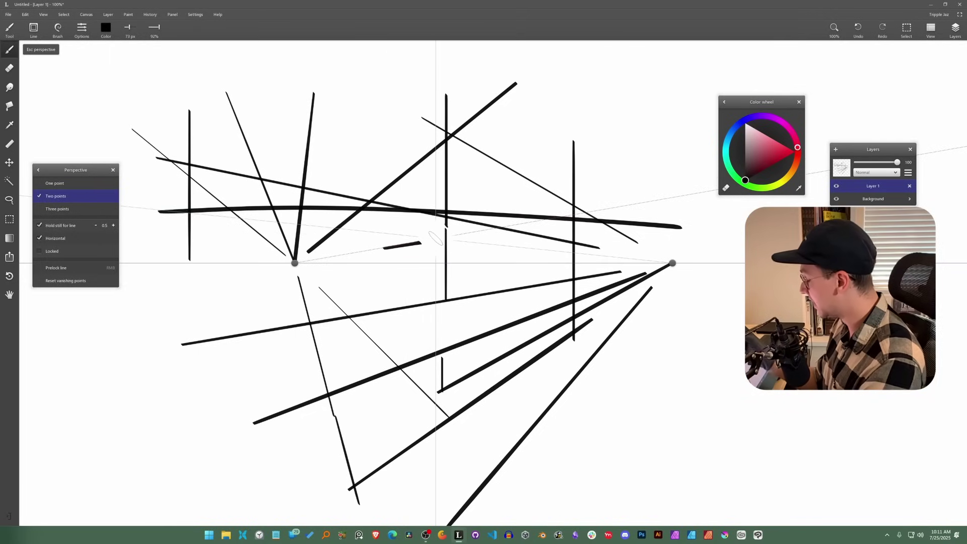
drag(311, 260, 448, 235)
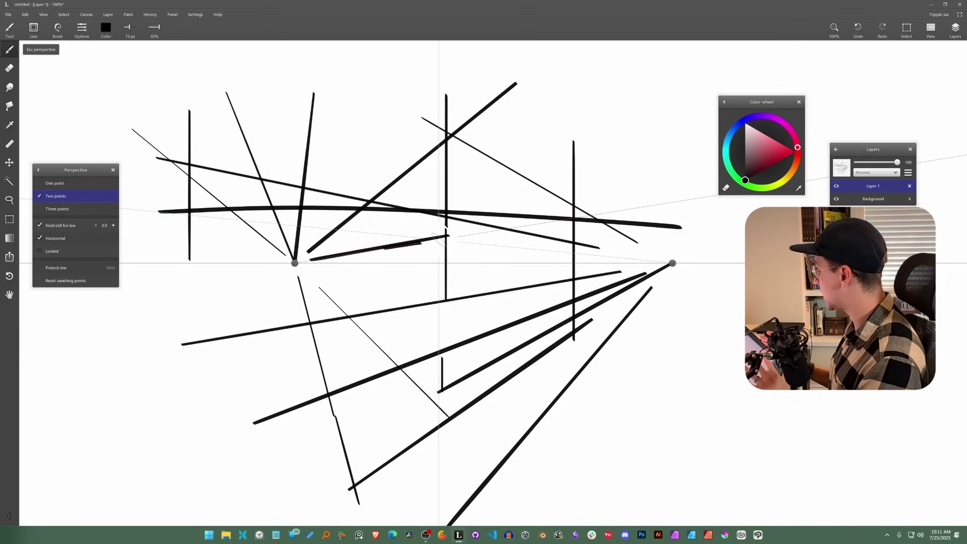
Change the line mode to Isometric and paint a cube at the left of the canvas.
click(34, 29)
click(72, 136)
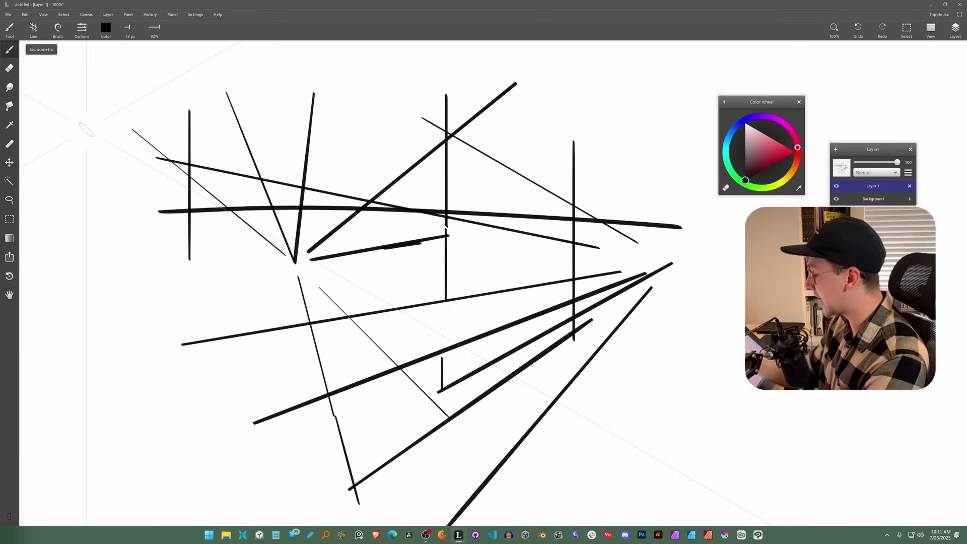
mouse_move(146, 266)
mouse_down()
mouse_move(220, 310)
mouse_move(248, 265)
mouse_move(187, 257)
mouse_move(237, 287)
mouse_move(156, 330)
mouse_move(199, 359)
mouse_up()
drag(195, 301, 195, 358)
drag(193, 356, 247, 324)
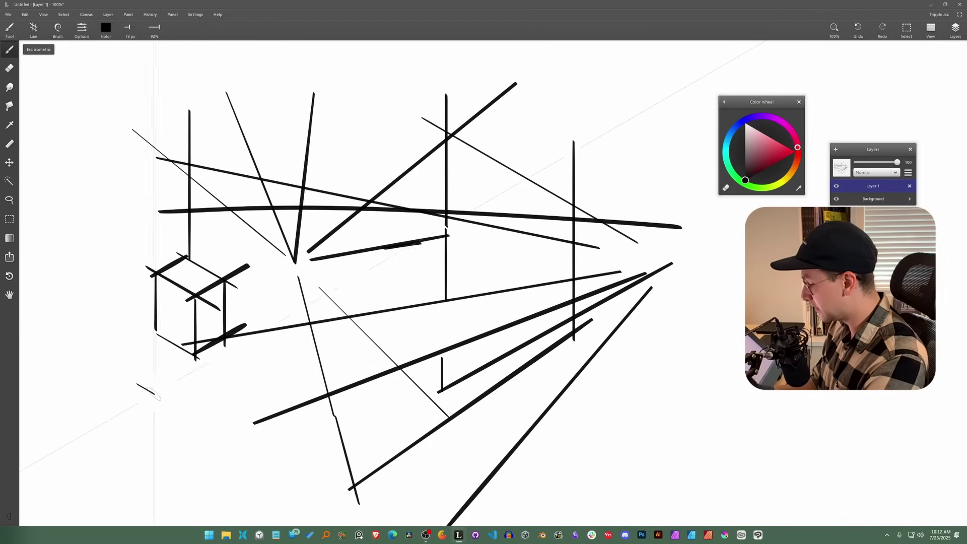
Paint a wide, flat isometric box directly below the cube.
drag(138, 384, 219, 431)
drag(143, 355, 142, 396)
mouse_move(142, 356)
mouse_down()
mouse_move(224, 403)
mouse_move(212, 441)
mouse_move(262, 400)
mouse_move(262, 371)
mouse_up()
drag(256, 374, 256, 411)
mouse_move(131, 355)
mouse_down()
mouse_move(180, 327)
mouse_move(279, 381)
mouse_up()
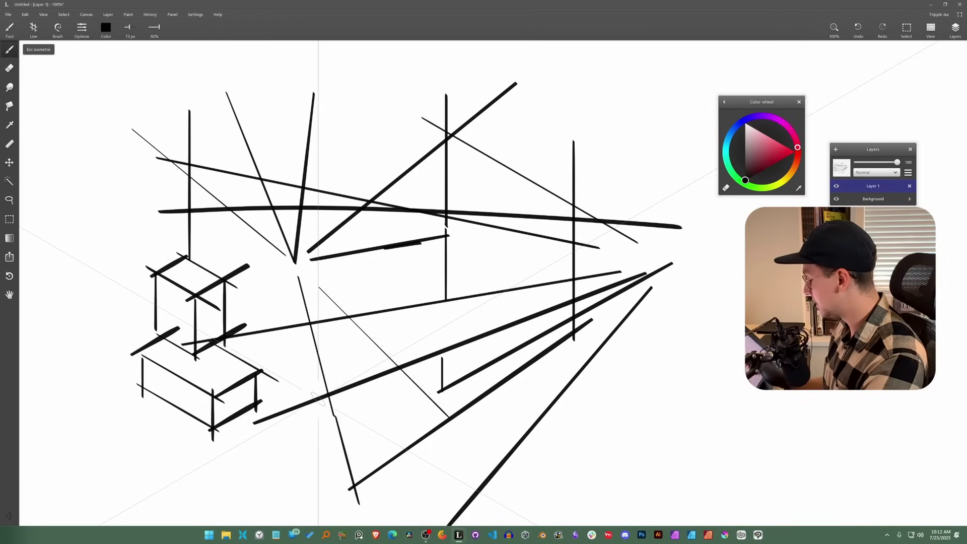
Paint a long isometric box at the lower right of the drawing.
drag(696, 301, 602, 355)
drag(610, 378, 666, 410)
drag(695, 291, 743, 318)
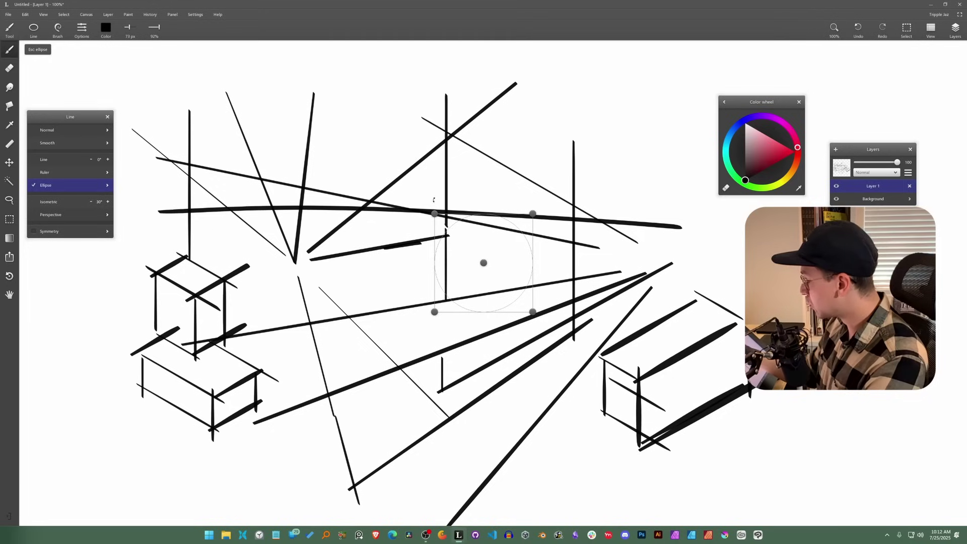
Reshape the ellipse guide at the canvas centre into a tilted, flattened oval.
drag(433, 200, 514, 250)
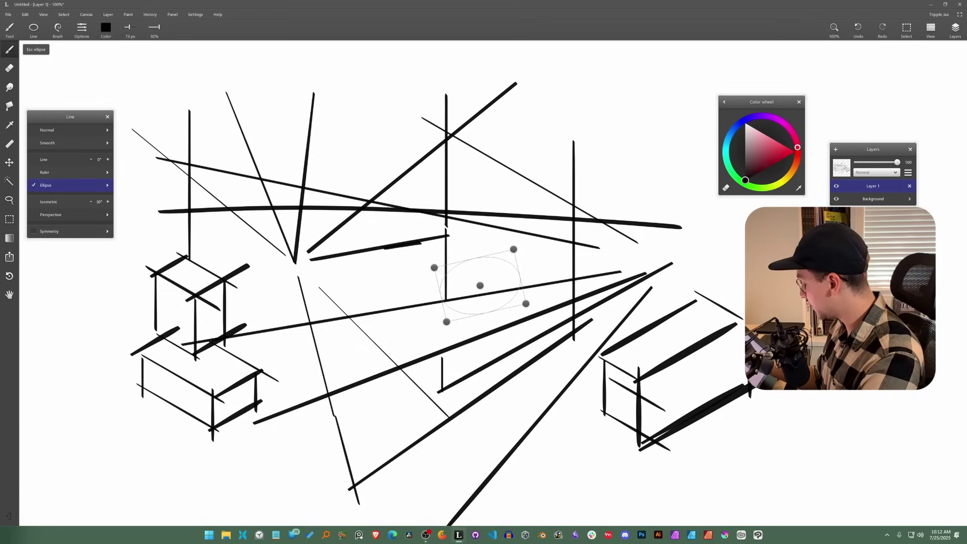
drag(434, 267, 434, 283)
drag(443, 322, 400, 331)
Change the guide to Ellipse in 3D, distort its corners into different perspectives and paint ellipses along it.
click(100, 196)
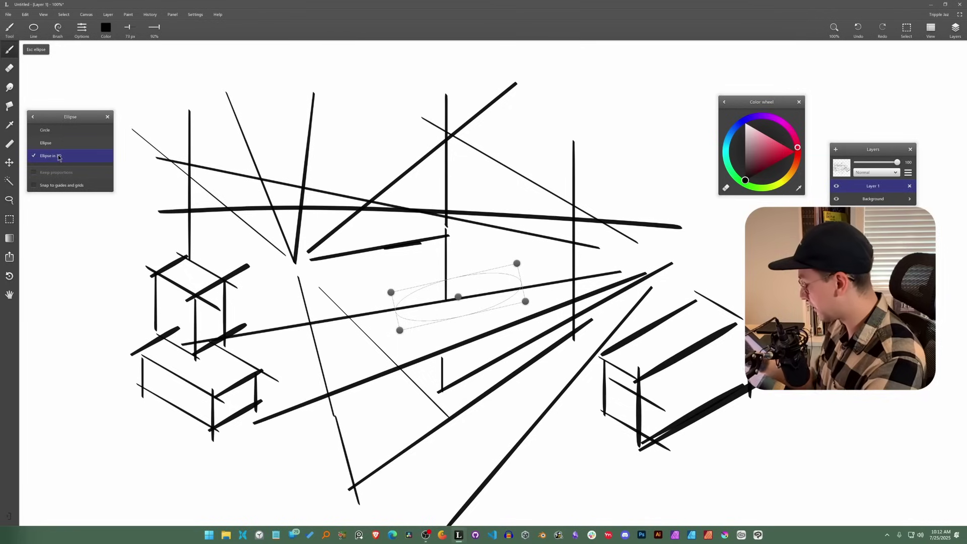
drag(399, 330, 417, 275)
drag(517, 263, 533, 301)
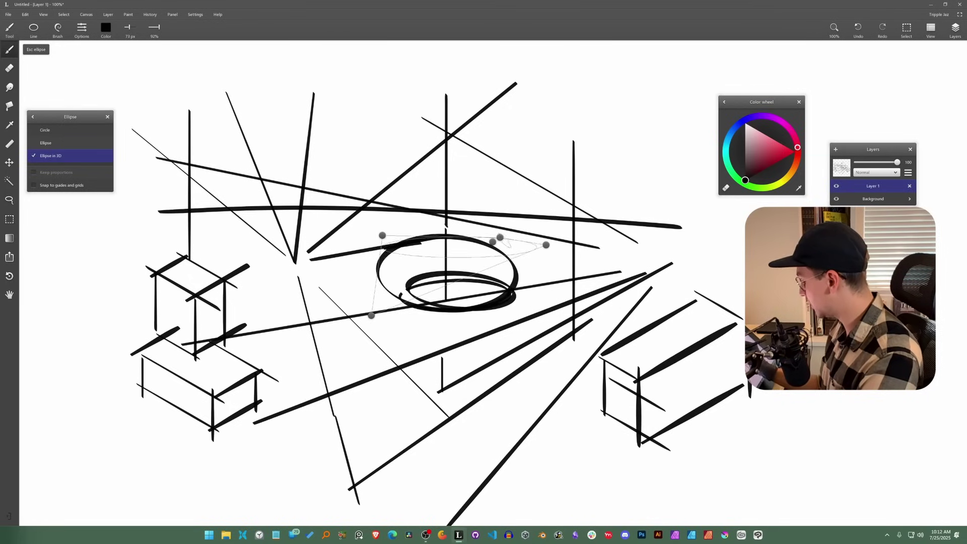
drag(502, 237, 507, 157)
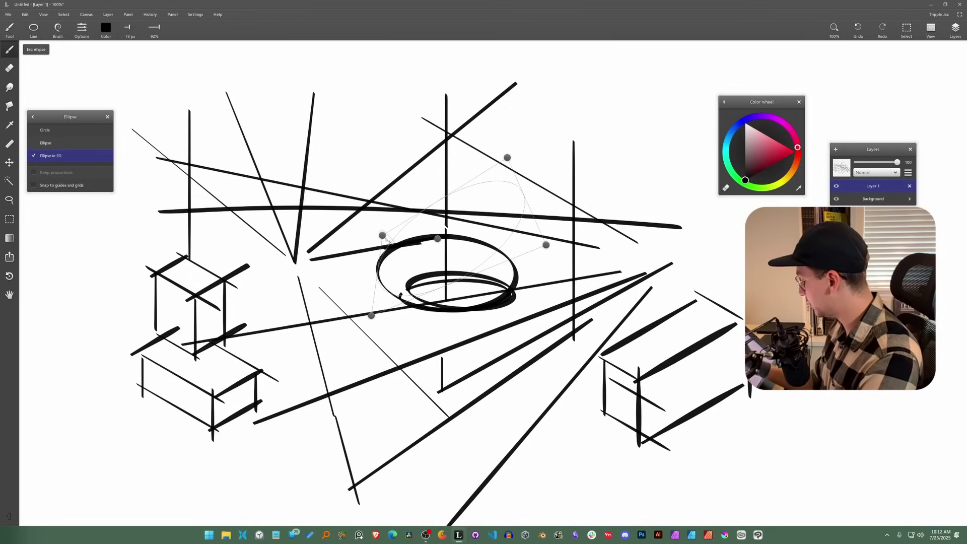
drag(383, 236, 370, 98)
mouse_move(371, 315)
mouse_down()
mouse_move(375, 224)
mouse_move(331, 142)
mouse_up()
drag(516, 180, 501, 209)
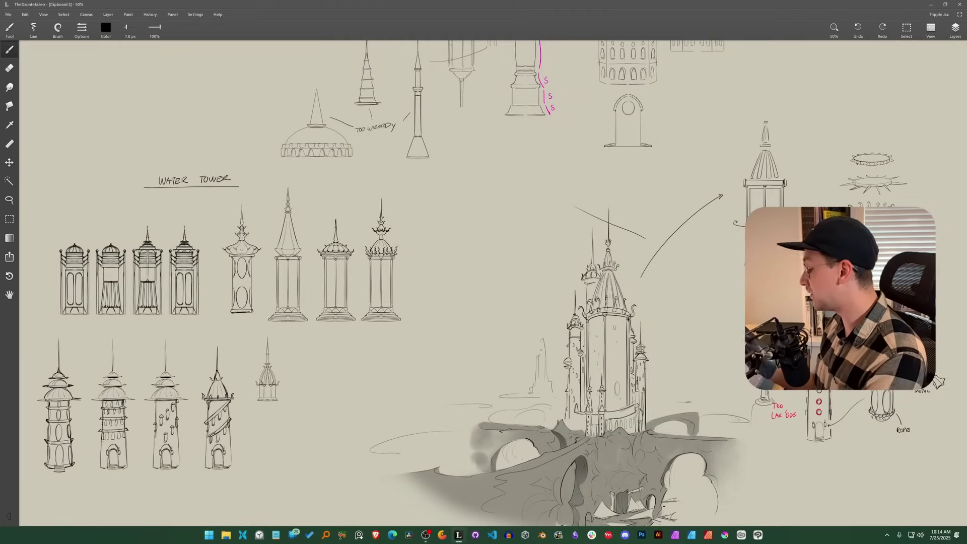
Enlarge the brush on the water tower concept sheet and save the file.
key(])
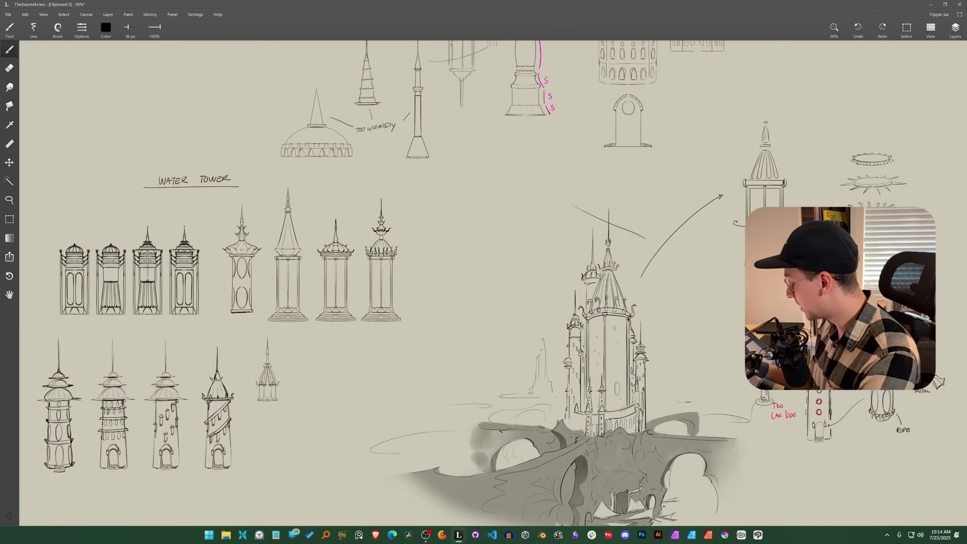
key(ctrl+s)
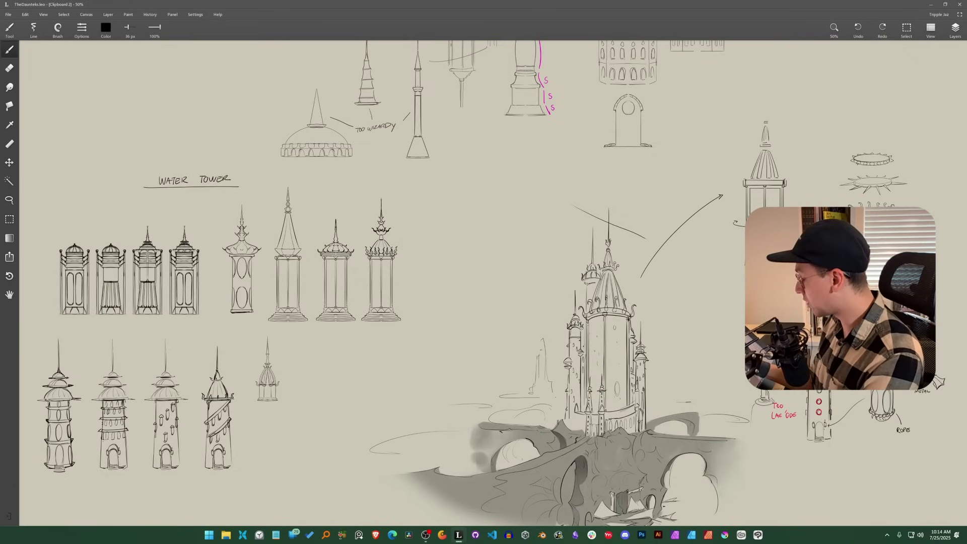
drag(382, 238, 372, 258)
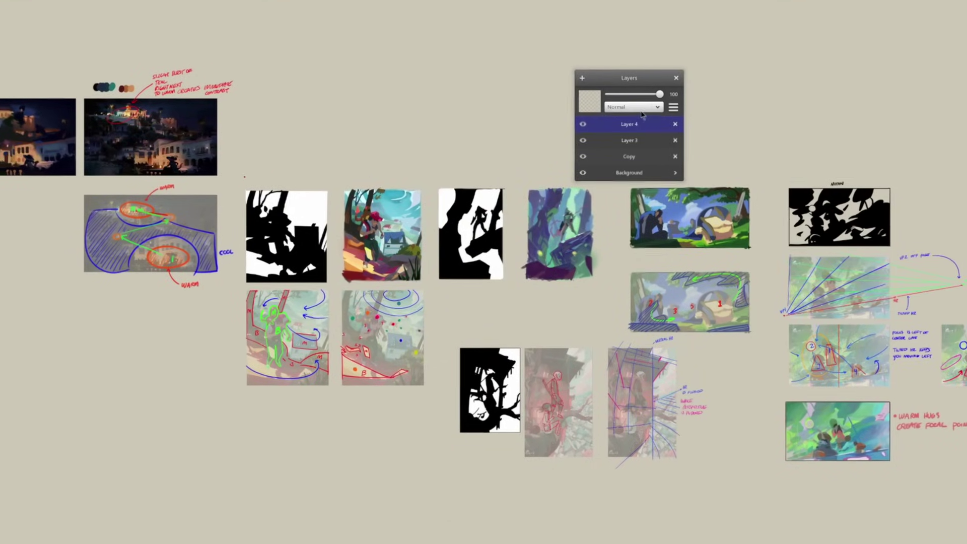
Look through the blend modes available for Layer 4, including Leo dodge and Leo burn.
click(636, 108)
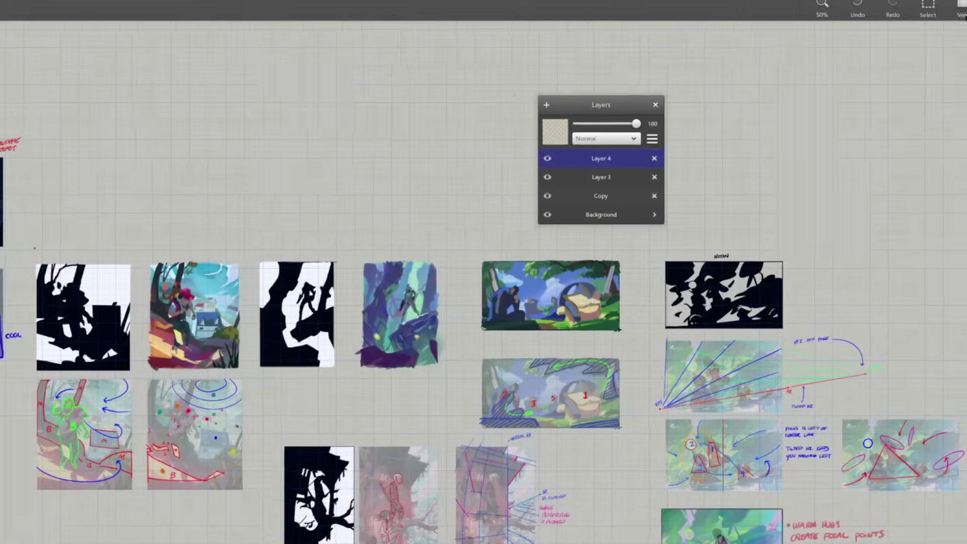
Show the grid and rulers on the canvas.
click(962, 14)
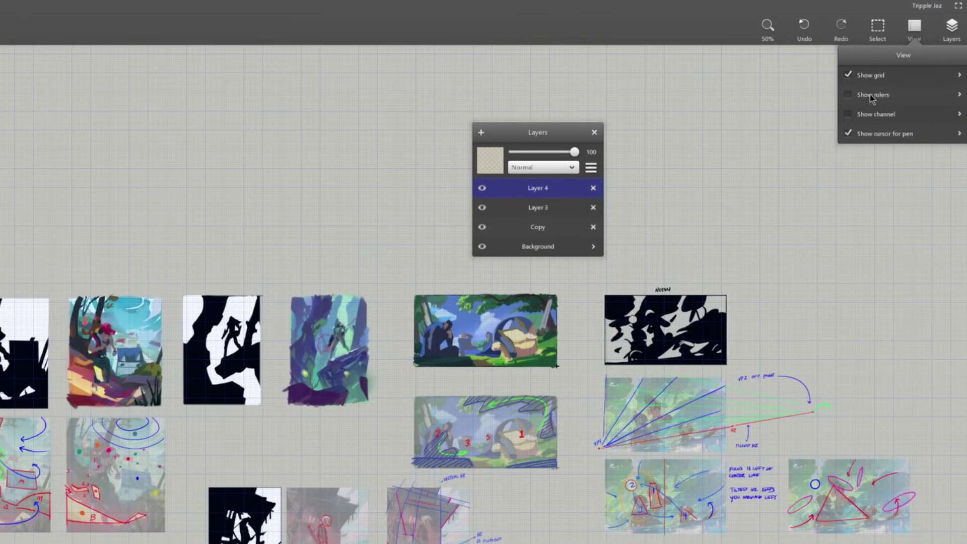
click(849, 96)
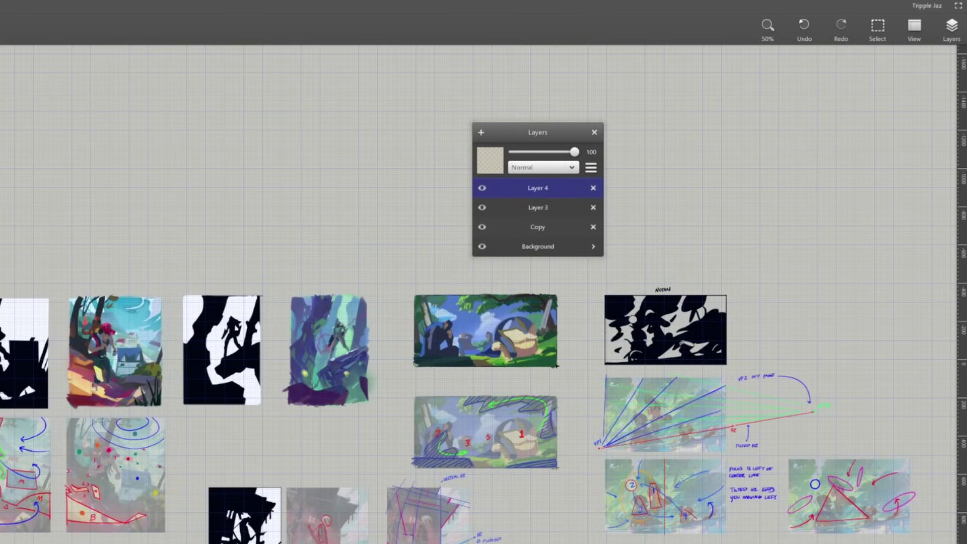
Preview the canvas in the Value (Monochrome), Red, Blue and Alpha channels, and turn the channel display off.
click(920, 35)
click(857, 131)
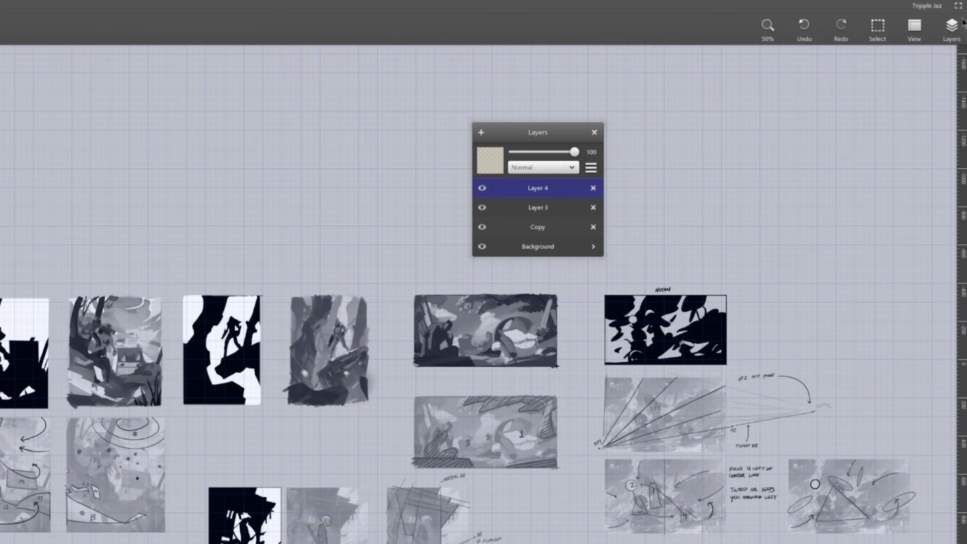
click(926, 35)
click(951, 122)
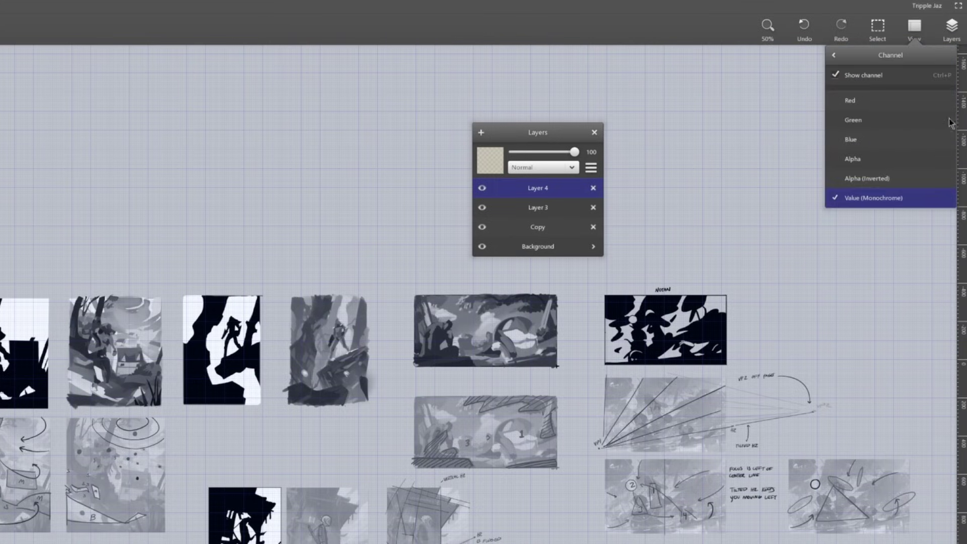
click(850, 106)
click(857, 140)
click(859, 161)
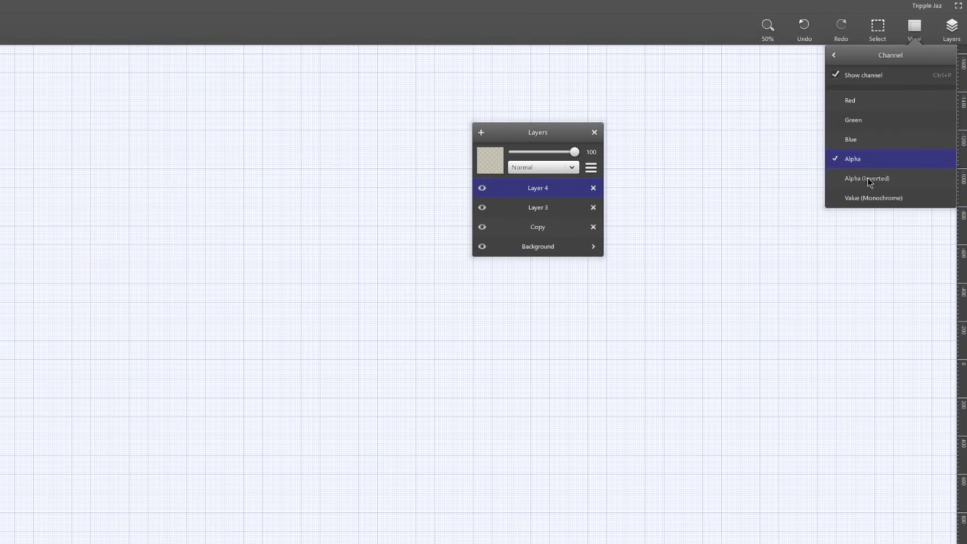
click(852, 139)
click(850, 101)
click(837, 73)
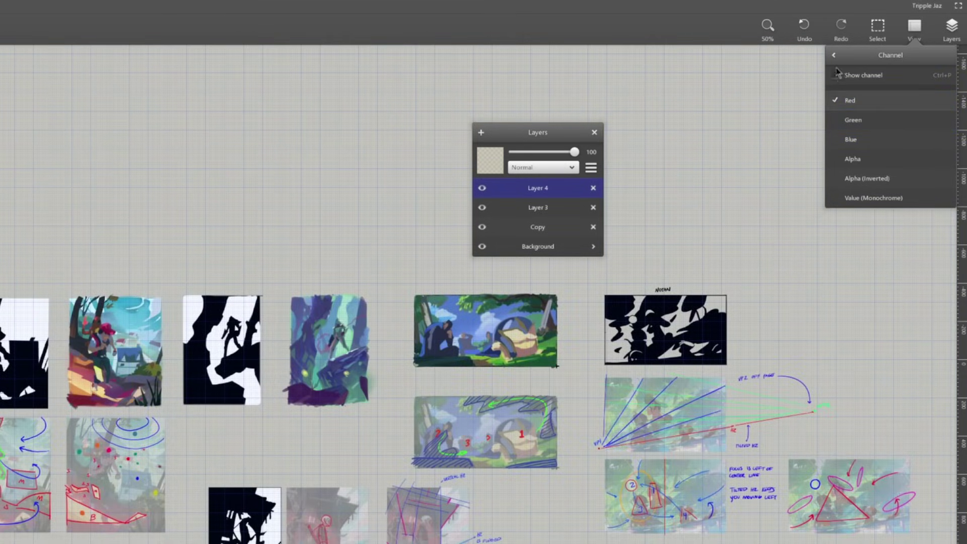
Review the zoom options, move the Layers panel aside and zoom the canvas out to 12.5%.
click(767, 29)
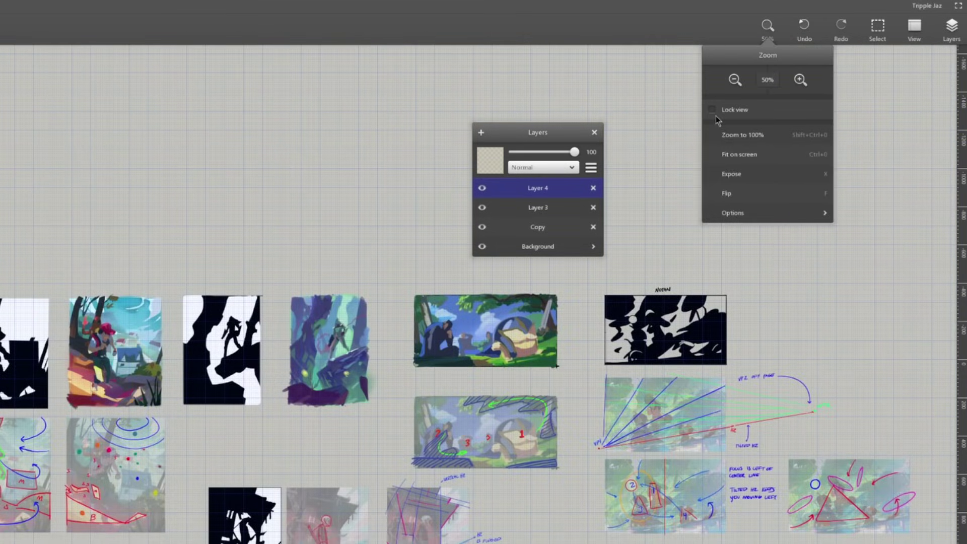
click(776, 212)
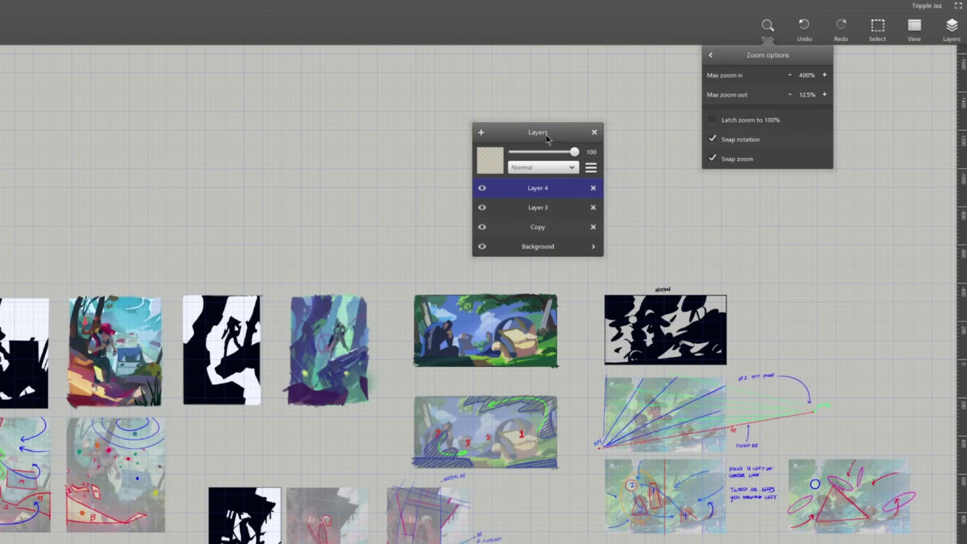
drag(548, 139, 593, 126)
scroll(306, 259, down, 3)
drag(313, 479, 252, 466)
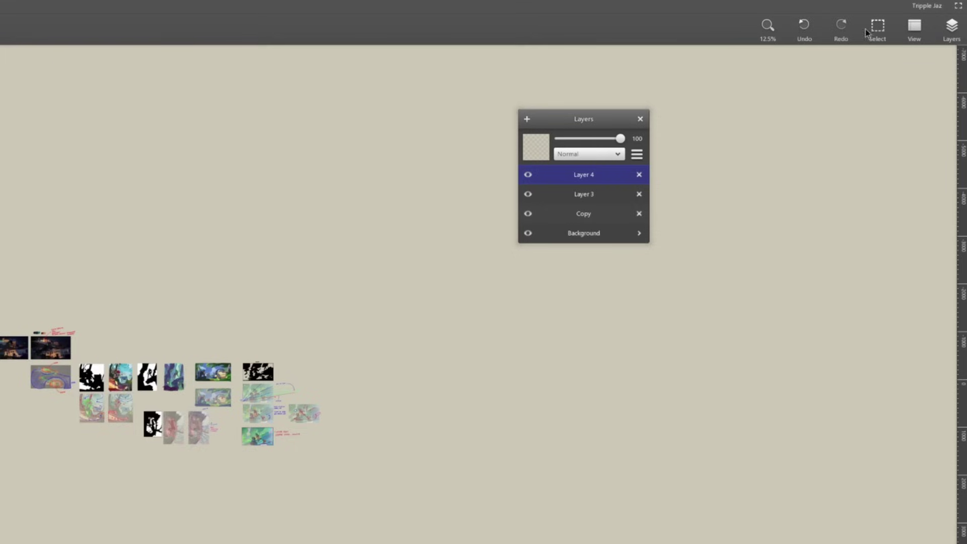
Set the maximum zoom-out to 6.25% and zoom the canvas out to that limit.
click(768, 26)
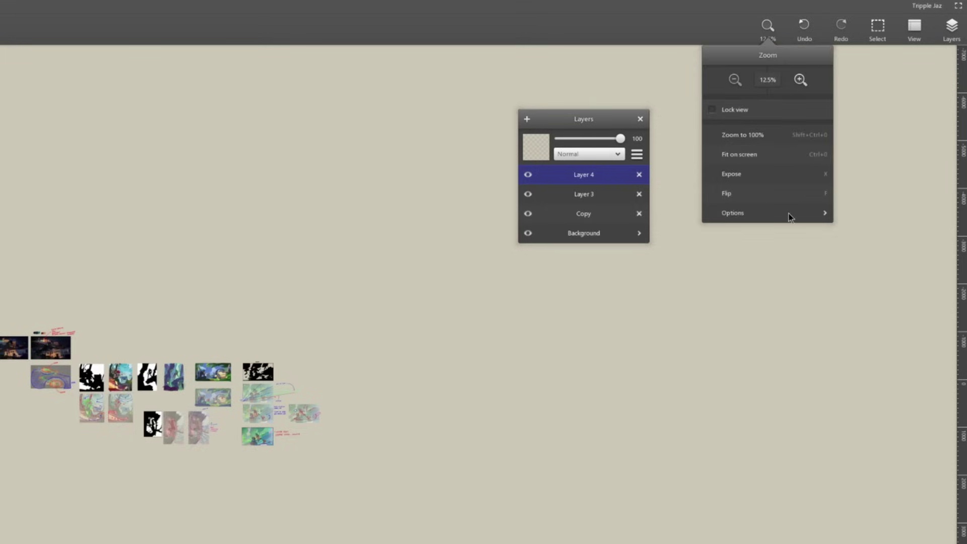
click(824, 217)
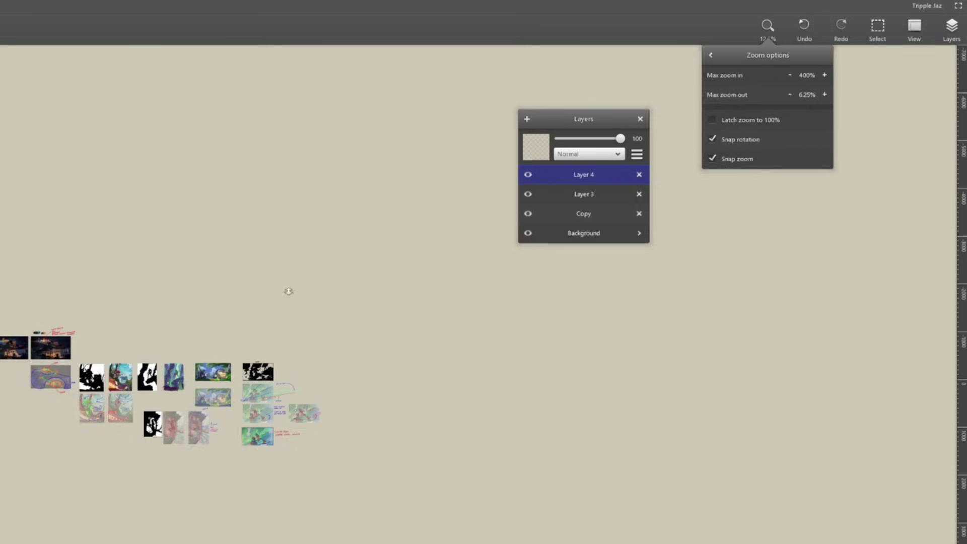
scroll(288, 291, down, 2)
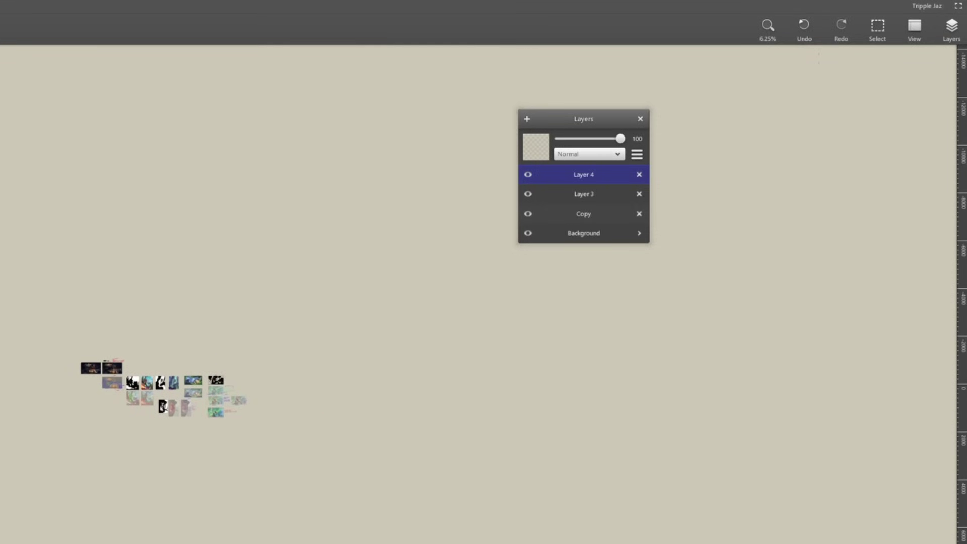
Raise the maximum zoom-out to 100%, lower it to 50% and zoom the canvas out to that limit.
click(767, 29)
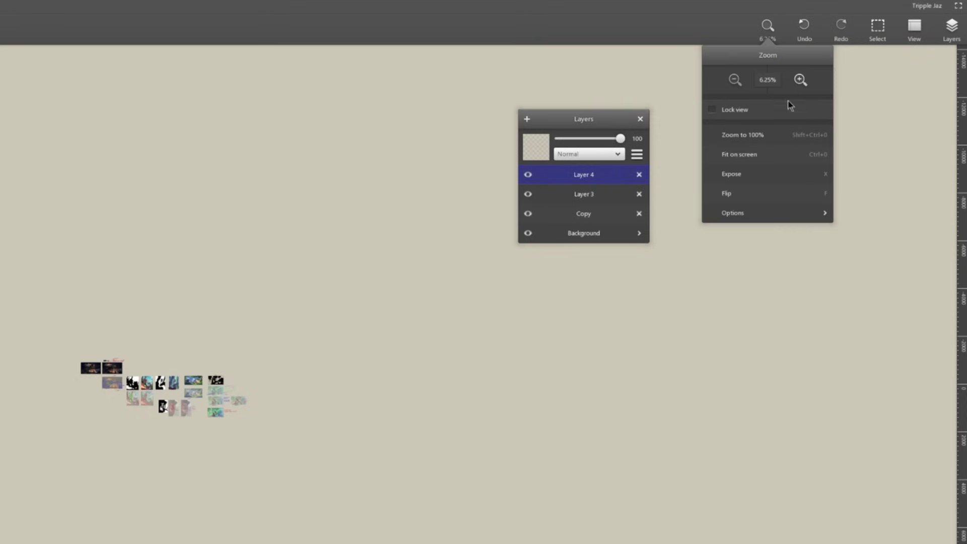
click(782, 214)
click(824, 95)
click(824, 95)
click(825, 94)
click(825, 95)
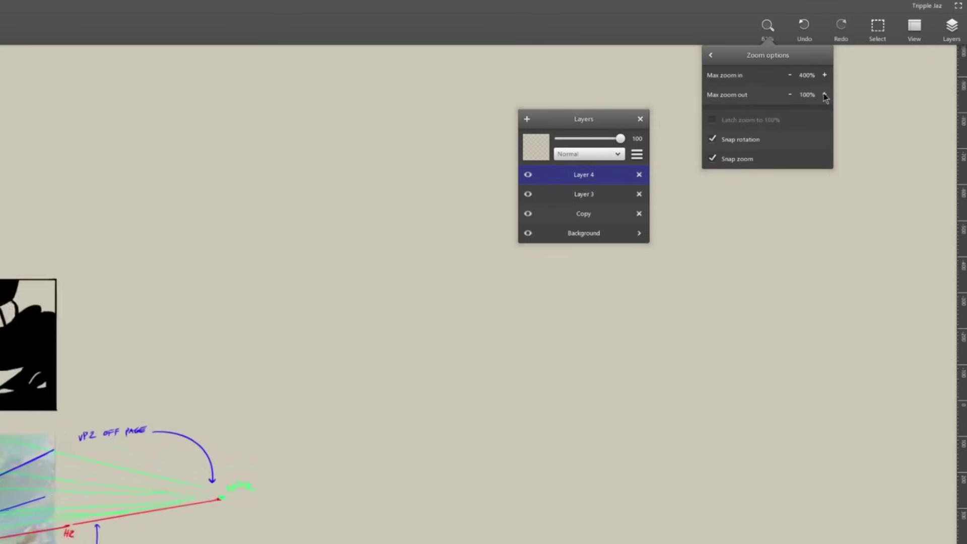
click(788, 95)
scroll(112, 407, down, 2)
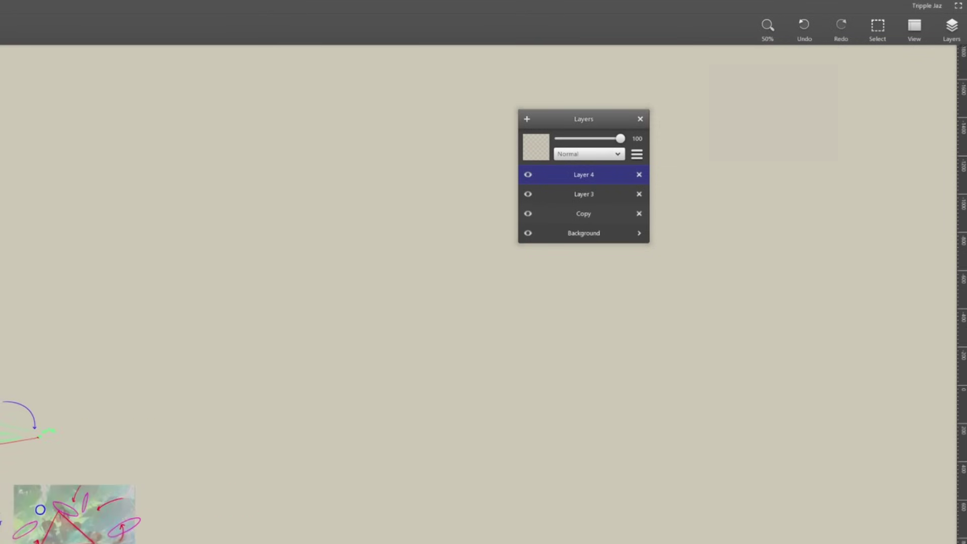
drag(111, 407, 703, 352)
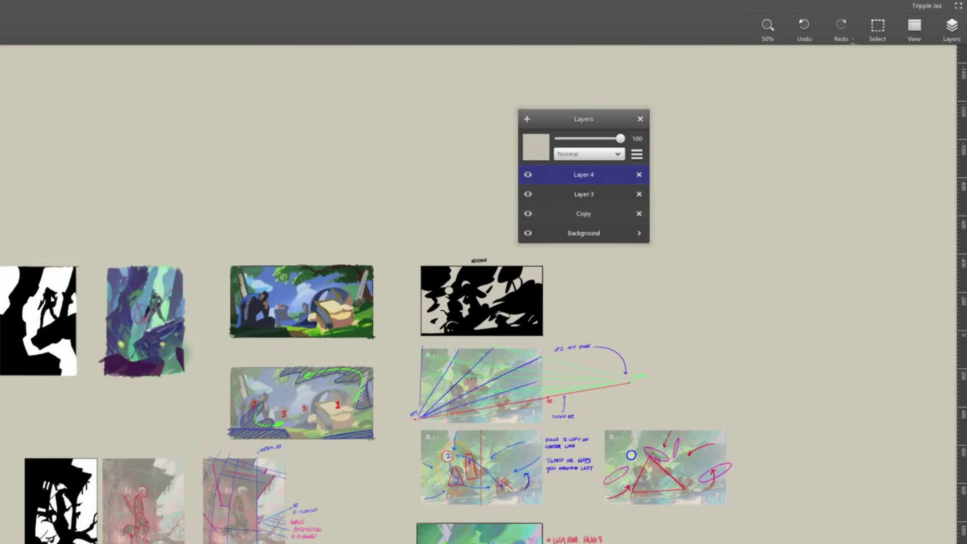
Lower the maximum zoom-out by one level below 50% and zoom the canvas out, in on the purple forest painting, and out again.
click(778, 28)
click(782, 214)
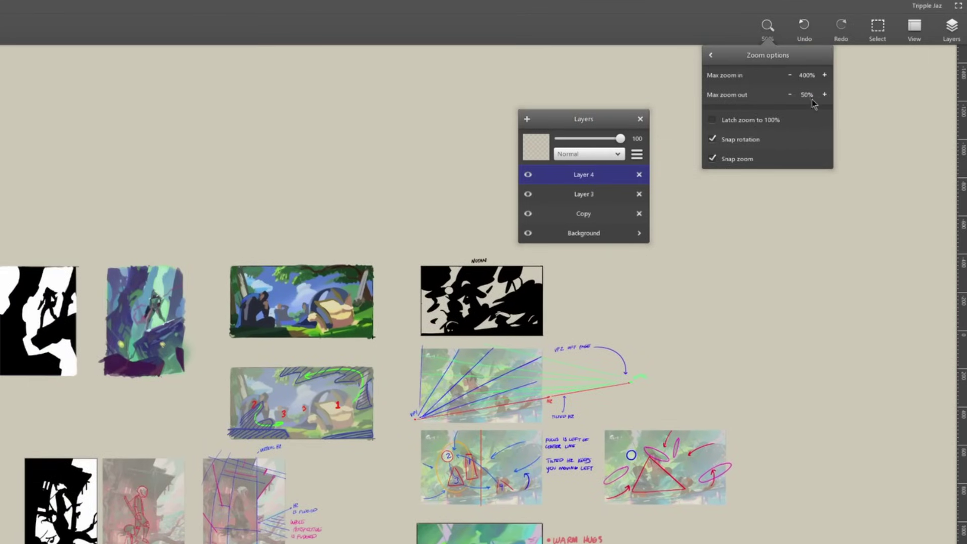
click(790, 95)
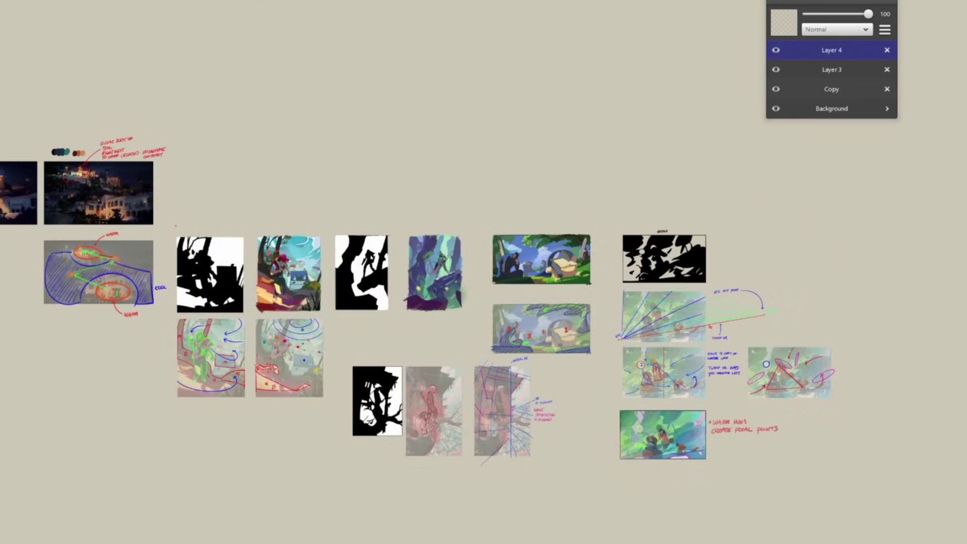
scroll(408, 281, up, 5)
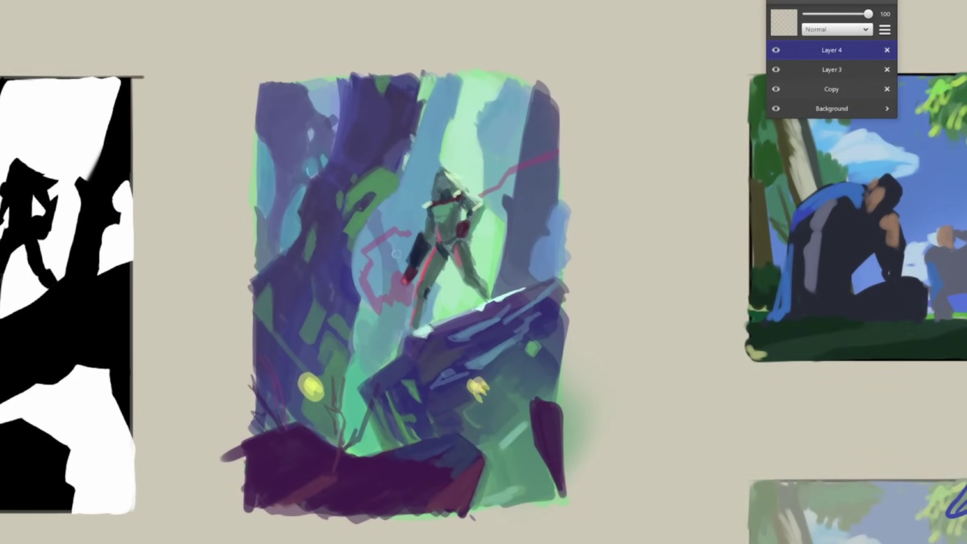
scroll(395, 254, down, 6)
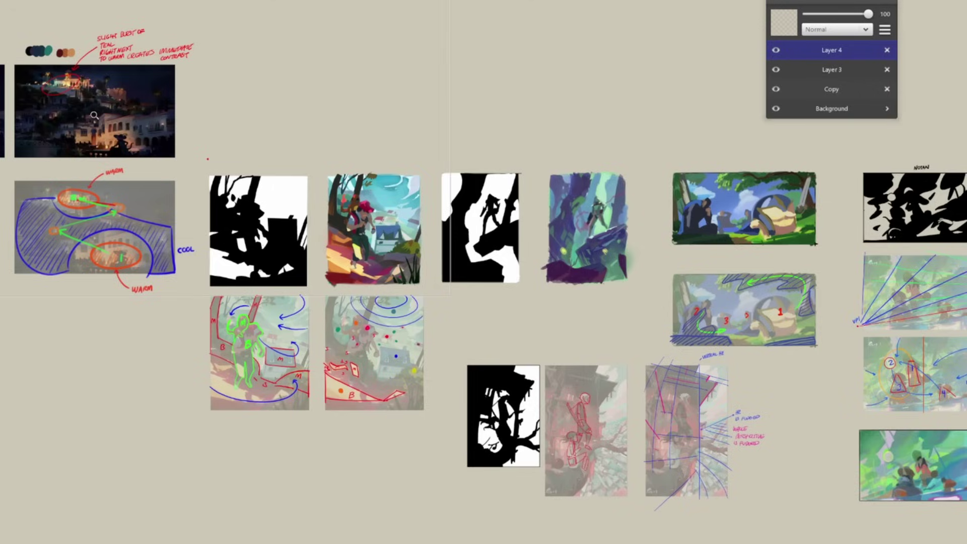
Quick-zoom into the night city study and return to the overview of the whole board.
click(101, 119)
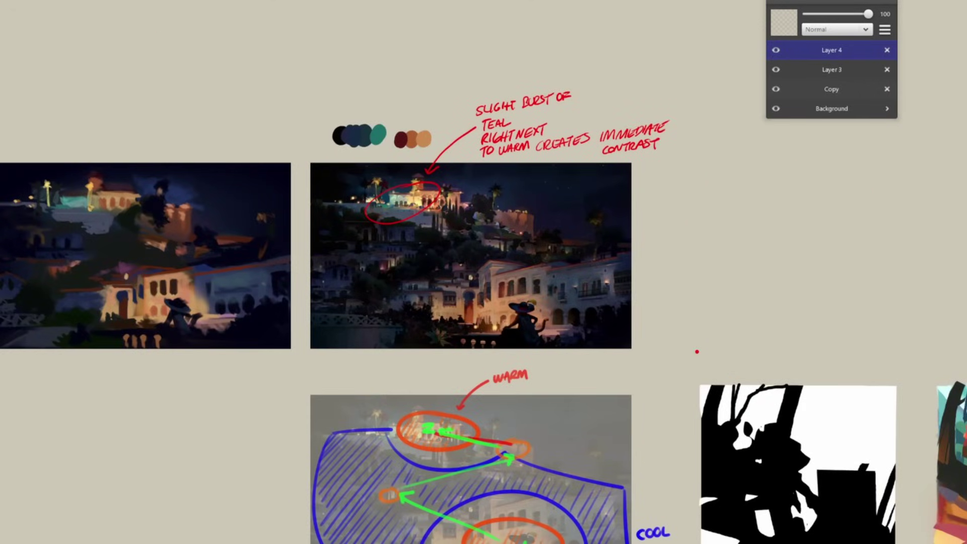
key(z)
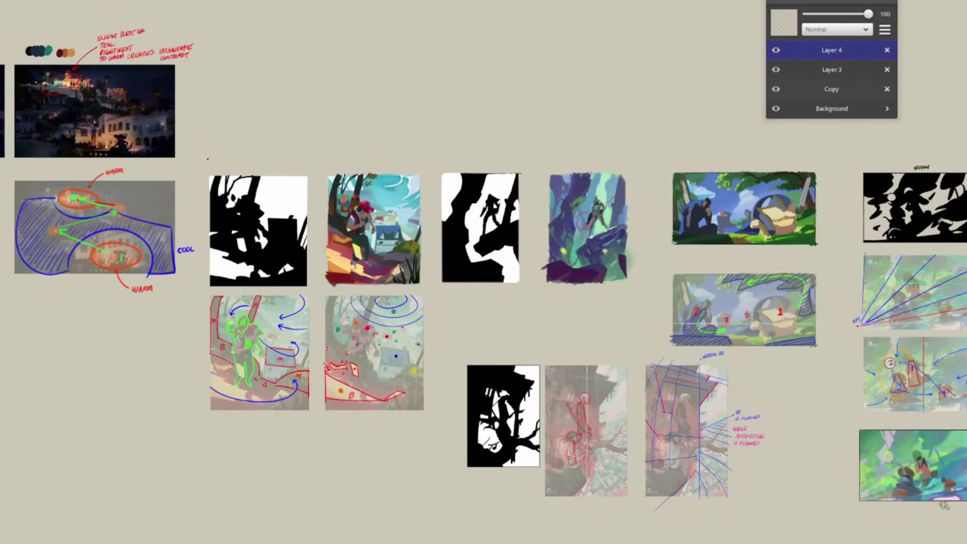
click(927, 405)
Move the Layers panel aside and draw a red Ink zigzag about 10 px wide on an empty canvas area.
drag(655, 272, 502, 301)
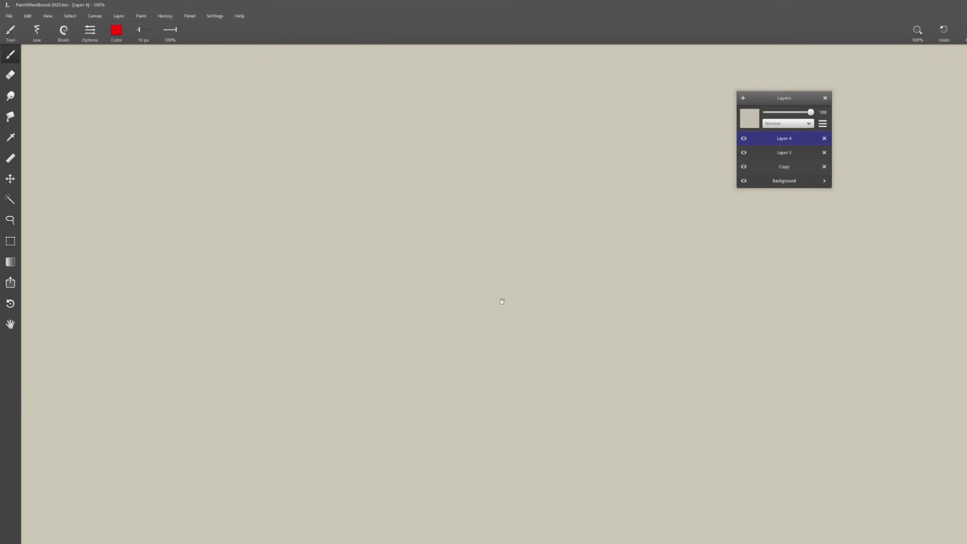
drag(780, 100, 884, 118)
click(64, 32)
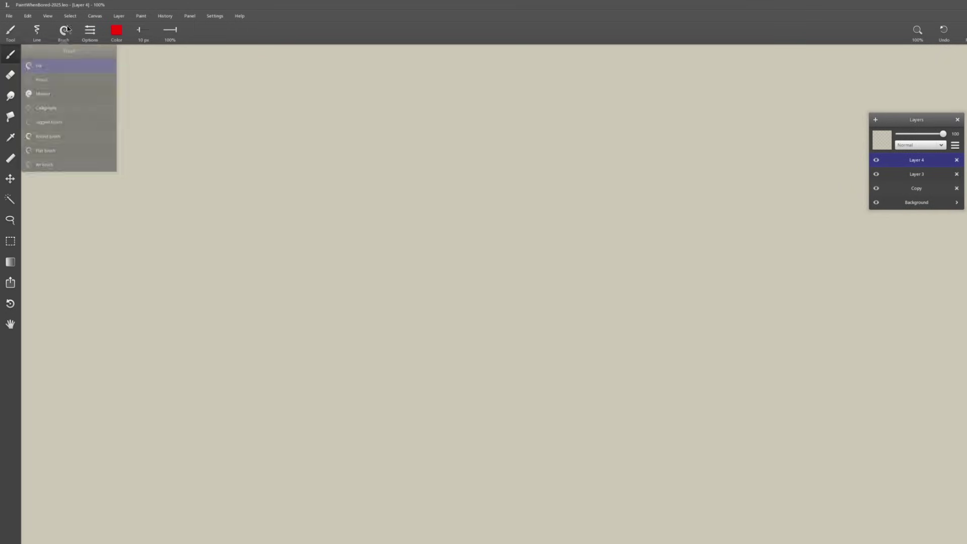
mouse_move(212, 118)
mouse_down()
mouse_move(209, 274)
mouse_move(231, 207)
mouse_move(326, 210)
mouse_move(347, 361)
mouse_up()
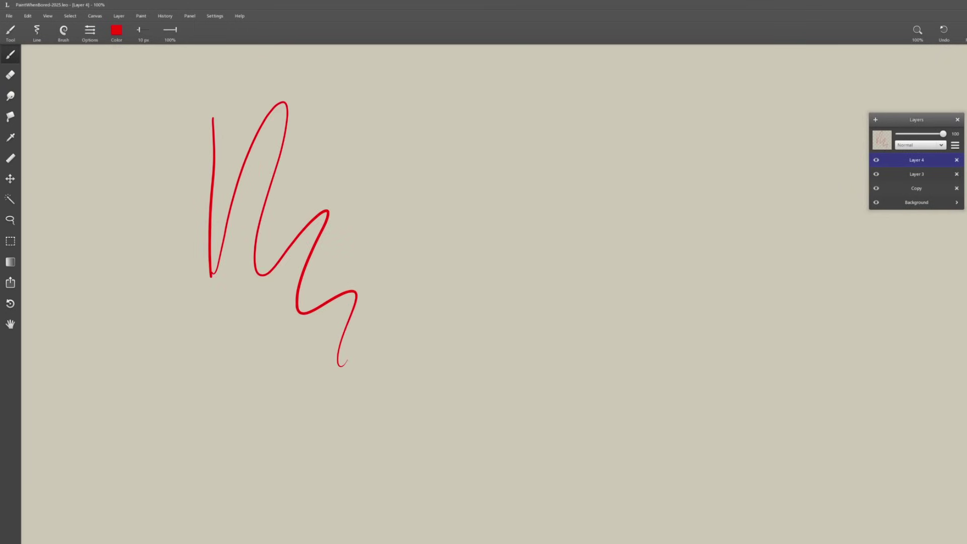
Draw a zigzag with the Pencil brush and a thicker one with the Marker brush beside the ink stroke.
click(63, 31)
click(50, 61)
mouse_move(446, 114)
mouse_down()
mouse_move(430, 337)
mouse_move(460, 242)
mouse_move(487, 254)
mouse_move(497, 340)
mouse_up()
click(61, 32)
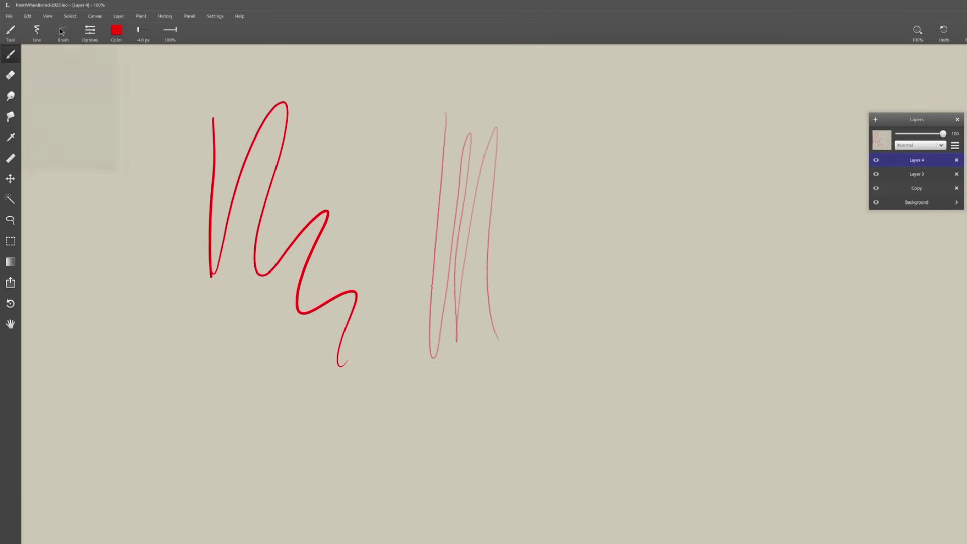
click(75, 97)
mouse_move(559, 119)
mouse_down()
mouse_move(540, 310)
mouse_move(602, 275)
mouse_move(633, 274)
mouse_move(654, 374)
mouse_up()
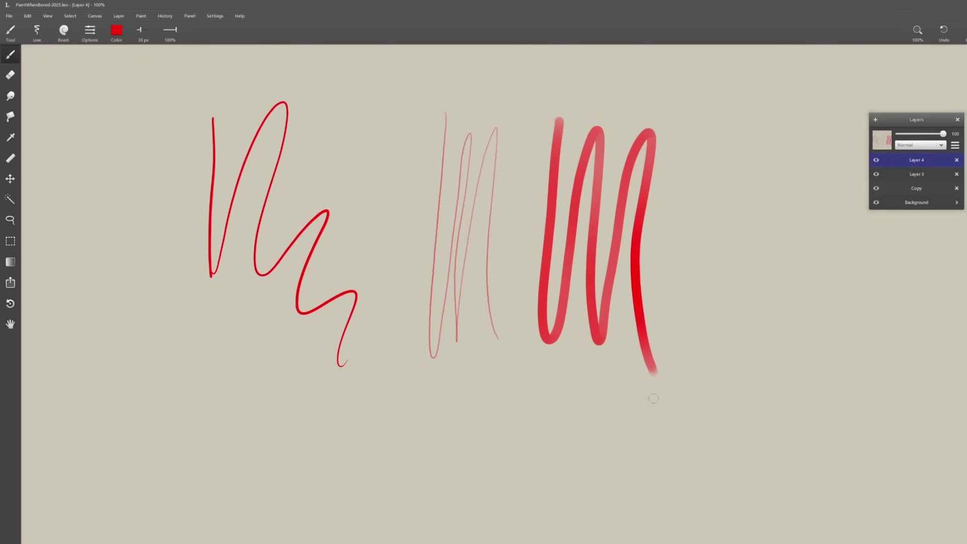
Paint Calligraphy brush strokes below the ink zigzag, first at 20 px and then with a larger brush size.
click(64, 32)
click(82, 111)
drag(246, 306, 306, 199)
mouse_move(281, 252)
mouse_down()
mouse_move(274, 346)
mouse_move(301, 392)
mouse_up()
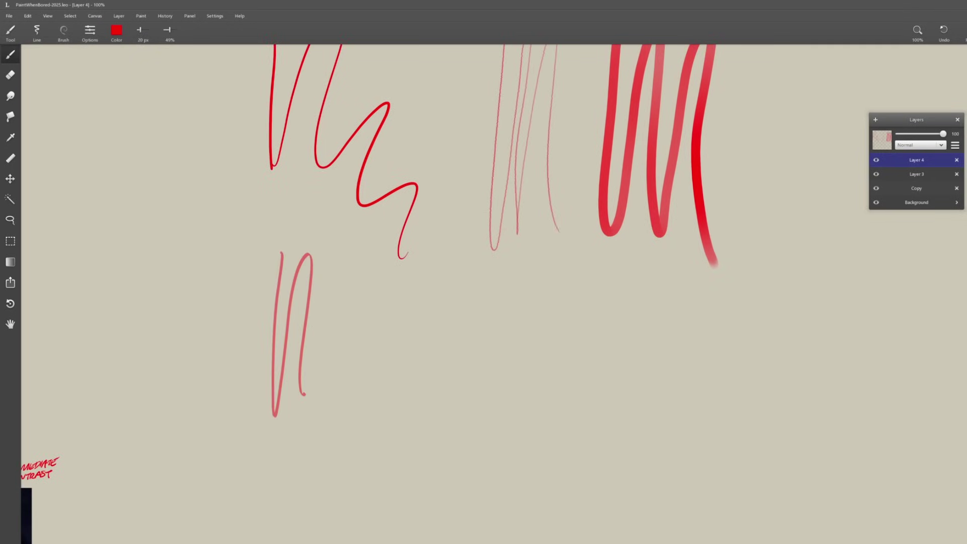
mouse_move(348, 253)
mouse_down()
mouse_move(322, 413)
mouse_move(310, 411)
mouse_move(299, 437)
mouse_up()
Paint Jagged brush strokes beside the calligraphy sample, increasing the brush size between strokes.
click(64, 31)
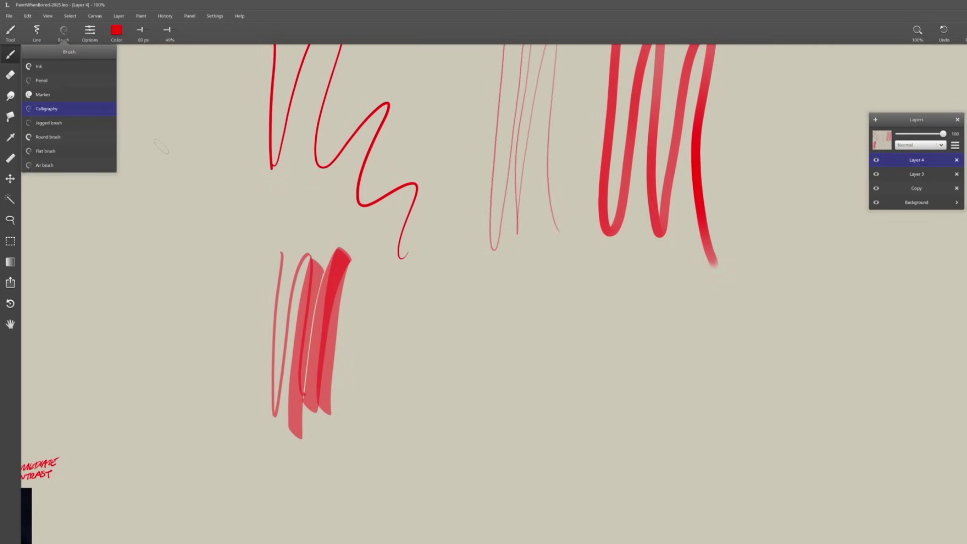
click(86, 123)
mouse_move(460, 287)
mouse_down()
mouse_move(442, 461)
mouse_move(444, 421)
mouse_up()
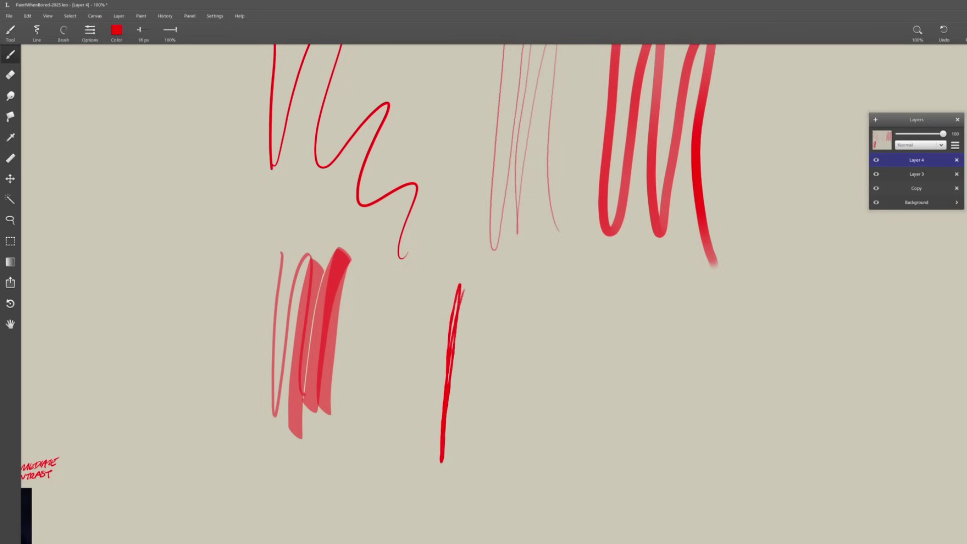
drag(465, 312, 452, 367)
mouse_move(471, 292)
mouse_down()
mouse_move(460, 411)
mouse_move(492, 351)
mouse_move(498, 456)
mouse_up()
Try the Jagged brush with Texture at 78% and Jagged at 63%, and undo the test stroke.
click(64, 31)
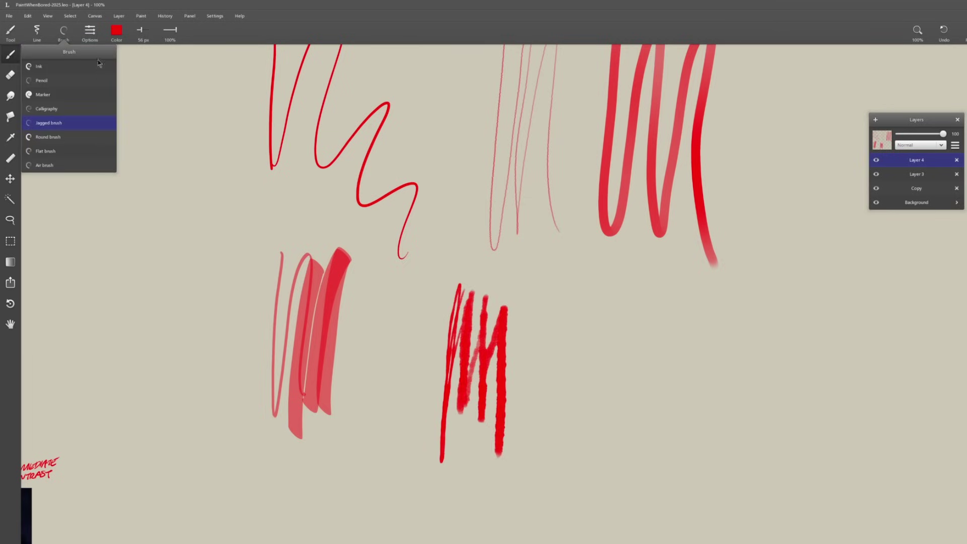
click(93, 34)
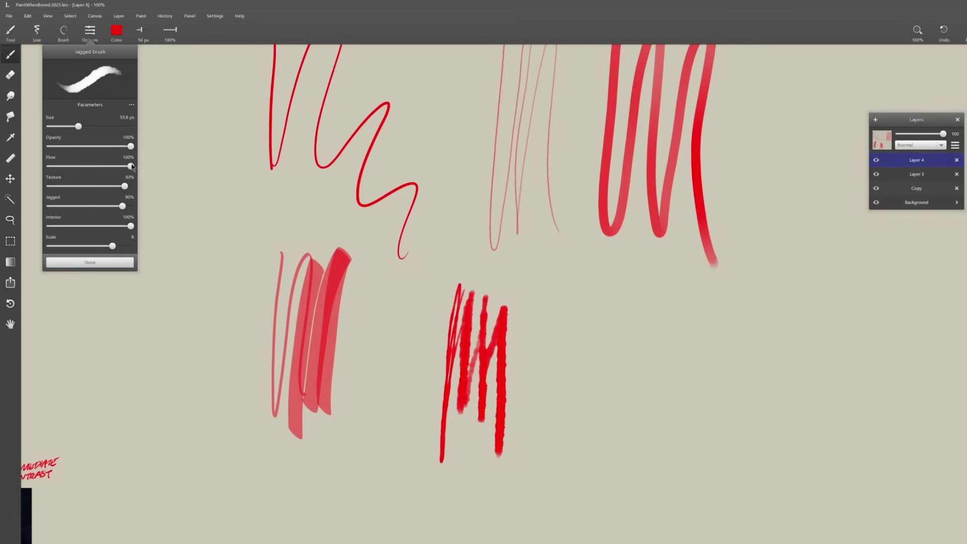
mouse_move(132, 166)
mouse_down()
mouse_move(57, 166)
mouse_move(132, 166)
mouse_move(61, 186)
mouse_move(132, 187)
mouse_move(107, 186)
mouse_move(79, 206)
mouse_up()
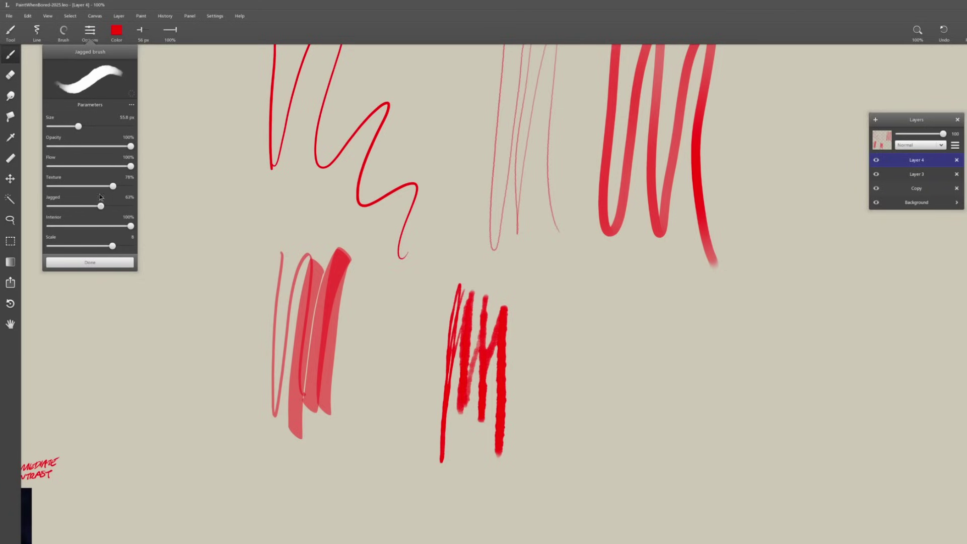
click(511, 309)
mouse_move(515, 302)
mouse_down()
mouse_move(528, 412)
mouse_move(549, 288)
mouse_move(566, 352)
mouse_move(567, 455)
mouse_up()
key(ctrl+z)
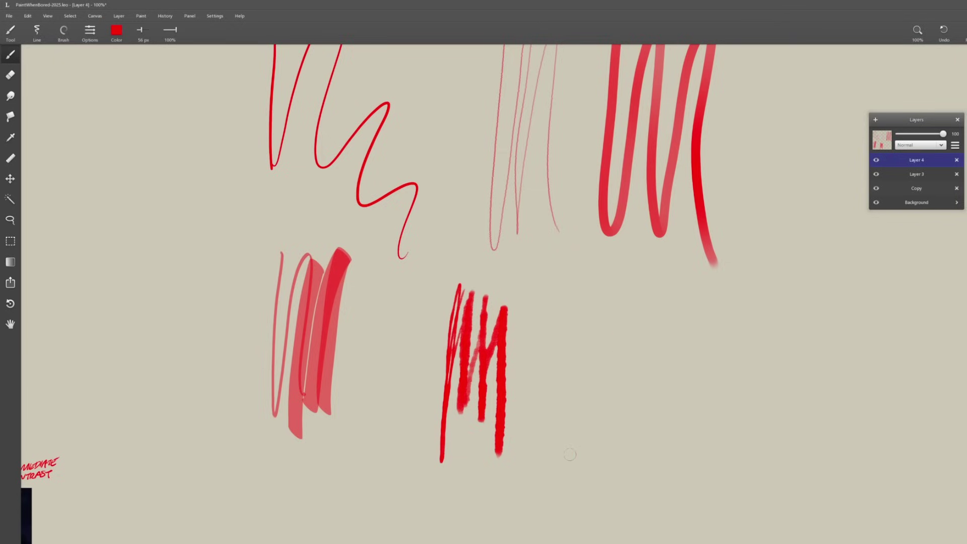
Reset the Jagged brush to its default settings and paint test strokes beside the earlier jagged sample.
click(63, 31)
click(83, 126)
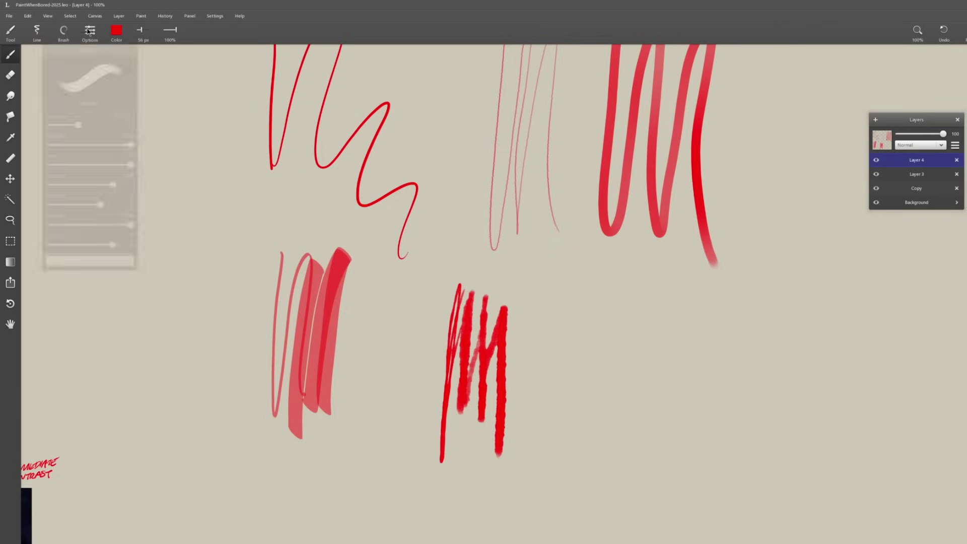
click(131, 106)
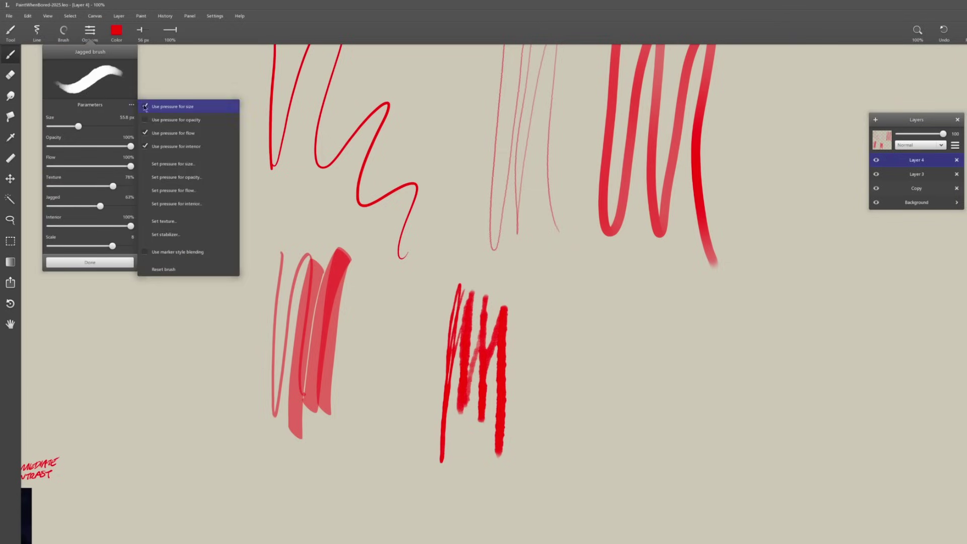
click(171, 270)
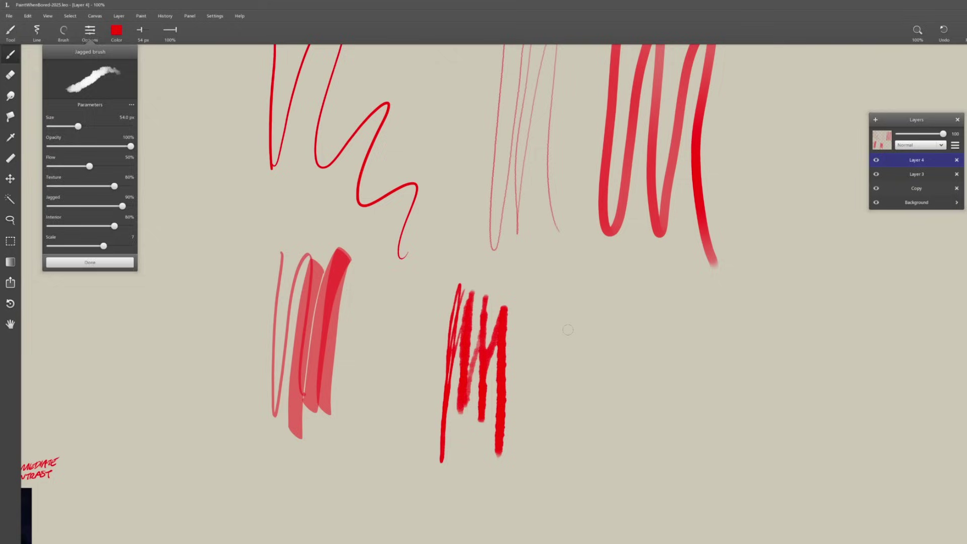
mouse_move(568, 330)
mouse_down()
mouse_move(547, 342)
mouse_move(547, 366)
mouse_move(535, 270)
mouse_move(555, 284)
mouse_move(556, 433)
mouse_up()
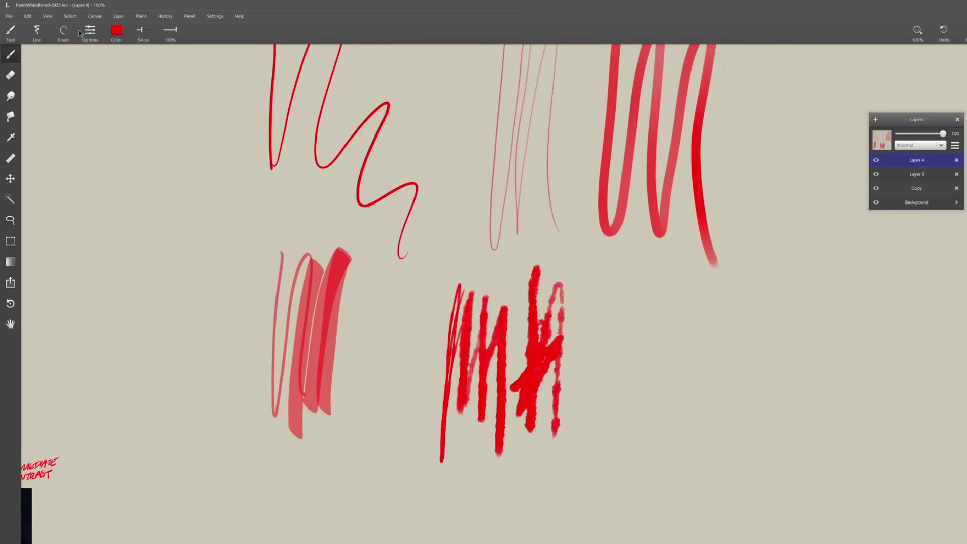
Paint loops and zigzag strokes with the Round brush beside the jagged samples.
click(64, 32)
click(71, 138)
mouse_move(618, 316)
mouse_down()
mouse_move(639, 311)
mouse_move(646, 337)
mouse_up()
mouse_move(645, 303)
mouse_down()
mouse_move(635, 383)
mouse_move(655, 352)
mouse_move(662, 446)
mouse_up()
Paint thin strokes and a broad scribbled patch with the Flat brush beside the round brush sample.
click(63, 31)
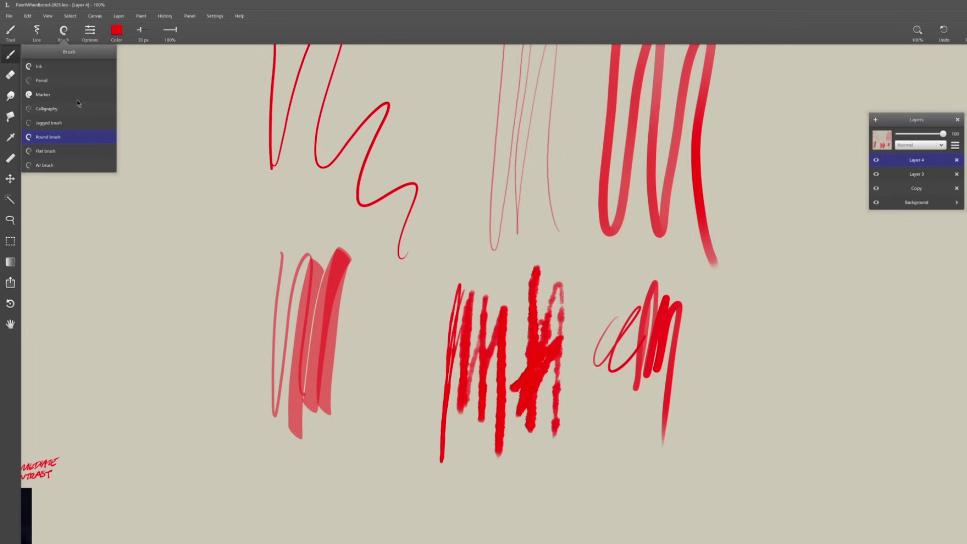
click(75, 151)
drag(731, 315, 721, 402)
drag(721, 402, 736, 303)
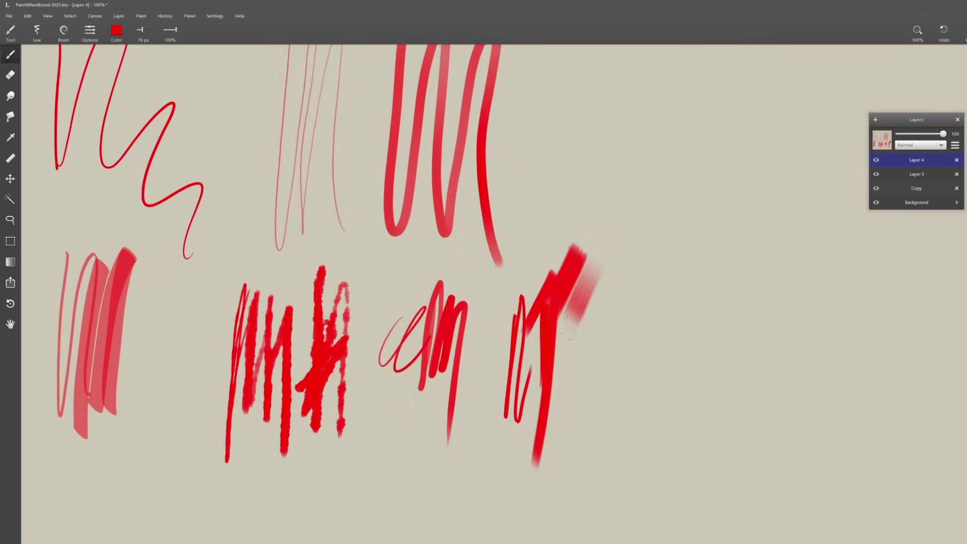
mouse_move(612, 292)
mouse_down()
mouse_move(579, 348)
mouse_move(607, 294)
mouse_move(568, 343)
mouse_move(592, 411)
mouse_move(604, 333)
mouse_move(636, 317)
mouse_move(627, 353)
mouse_up()
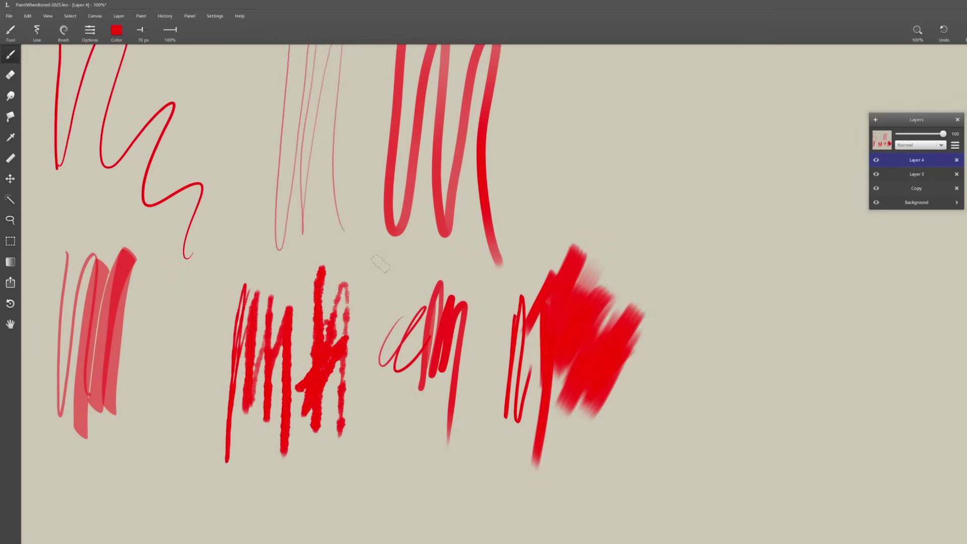
Paint a soft red spot with the Air brush above the flat brush sample.
click(70, 33)
click(86, 162)
mouse_move(599, 154)
mouse_down()
mouse_move(605, 181)
mouse_move(587, 177)
mouse_move(625, 156)
mouse_up()
Detach the Color panel and review its Square, RGB and HSL colour pickers.
click(117, 33)
drag(117, 52, 174, 119)
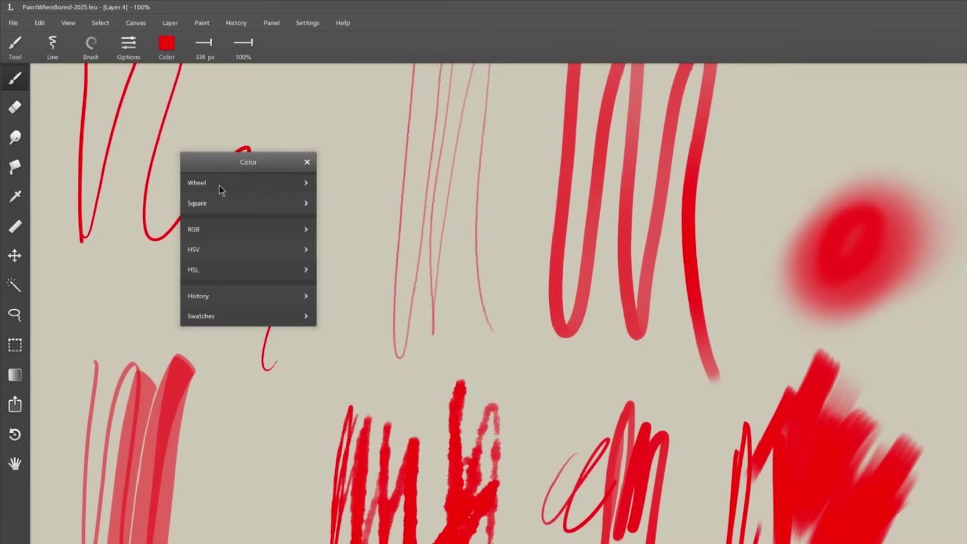
click(246, 202)
click(190, 162)
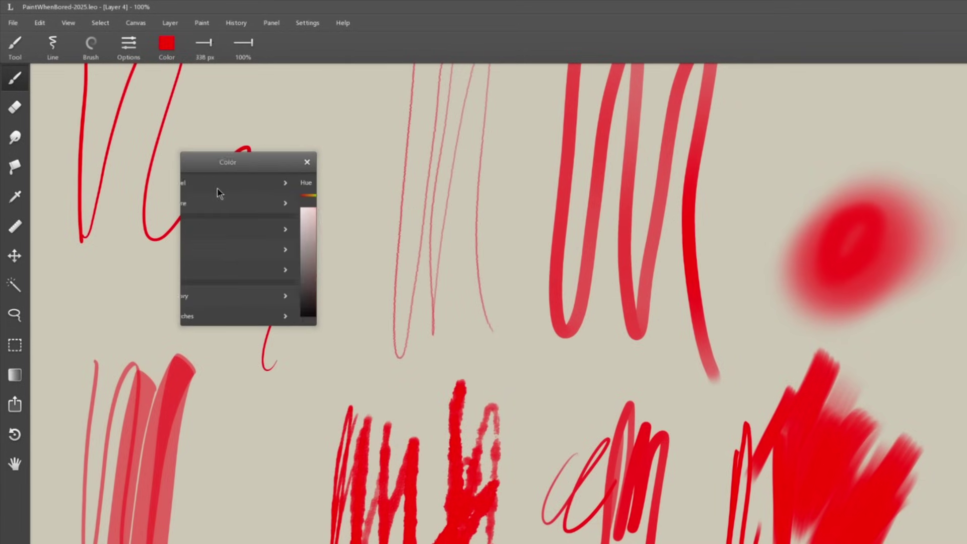
click(241, 232)
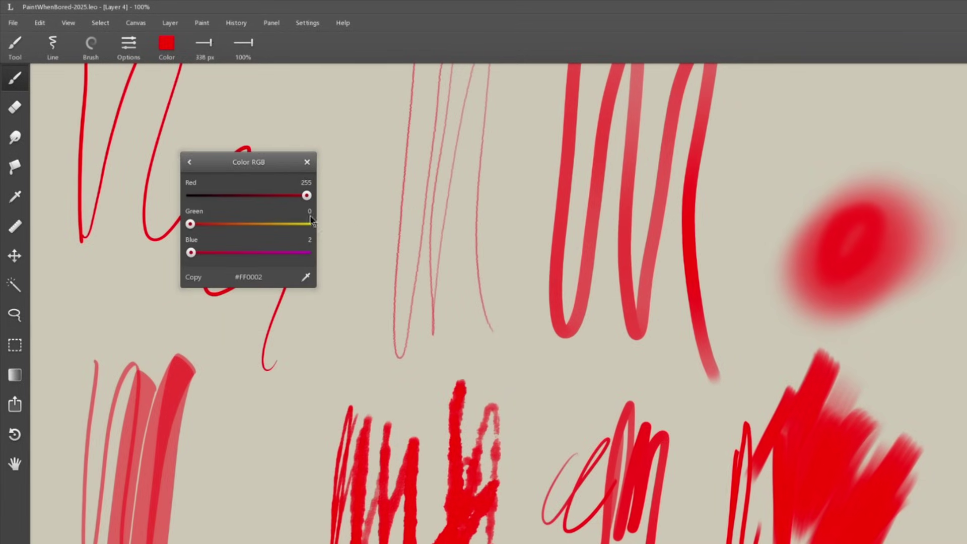
click(192, 163)
click(233, 273)
Review the colour history and the swatches in the Color panel.
click(191, 162)
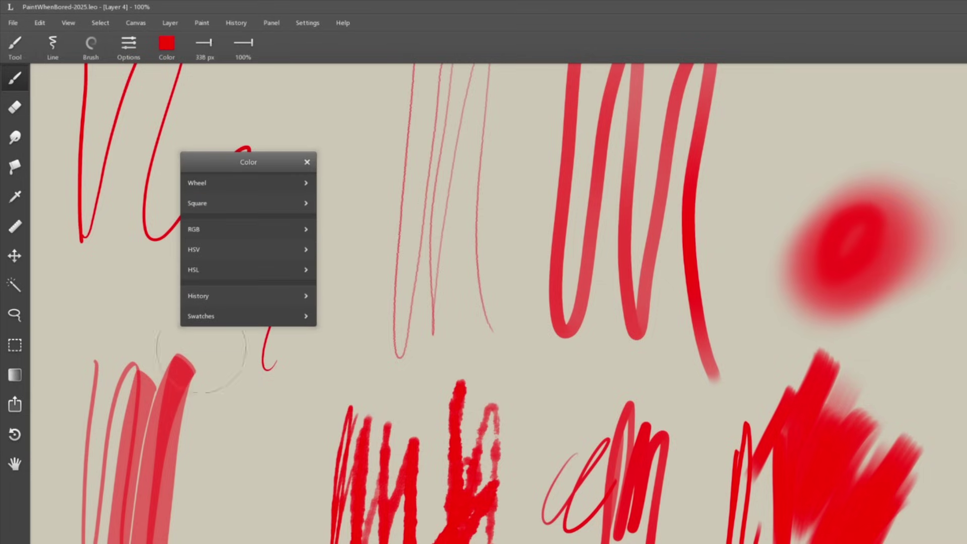
click(257, 302)
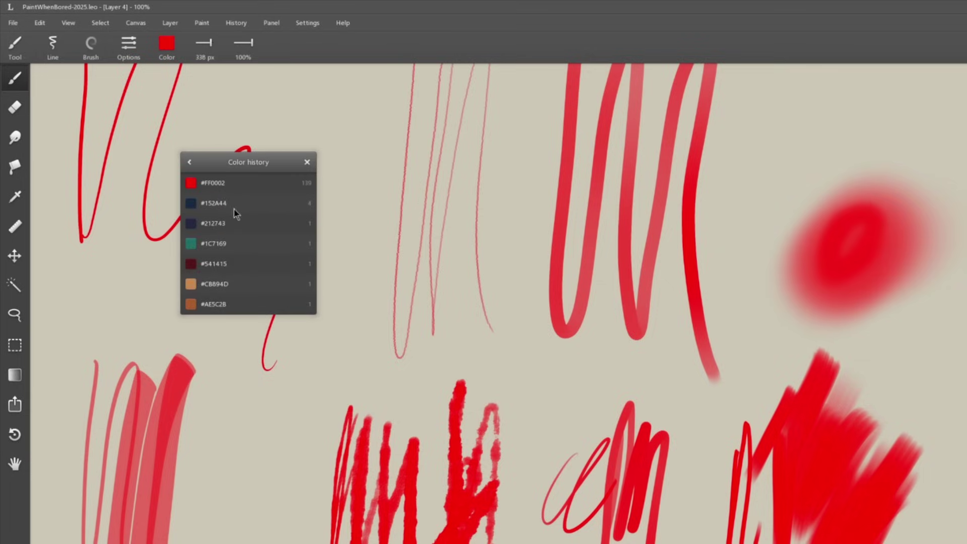
click(192, 162)
click(243, 323)
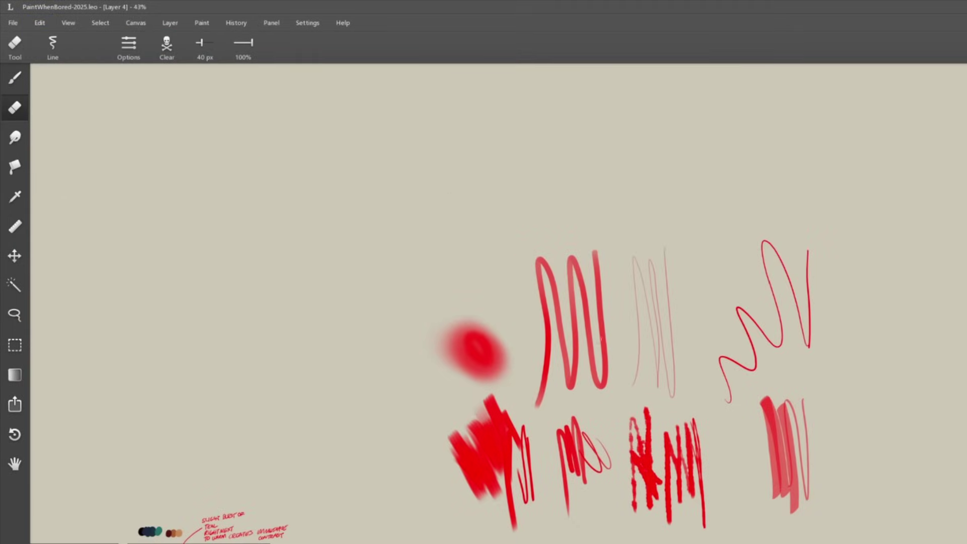
Erase part of the marker strokes with a 79 px eraser and smudge the flat brush patch.
key(])
drag(608, 316, 581, 376)
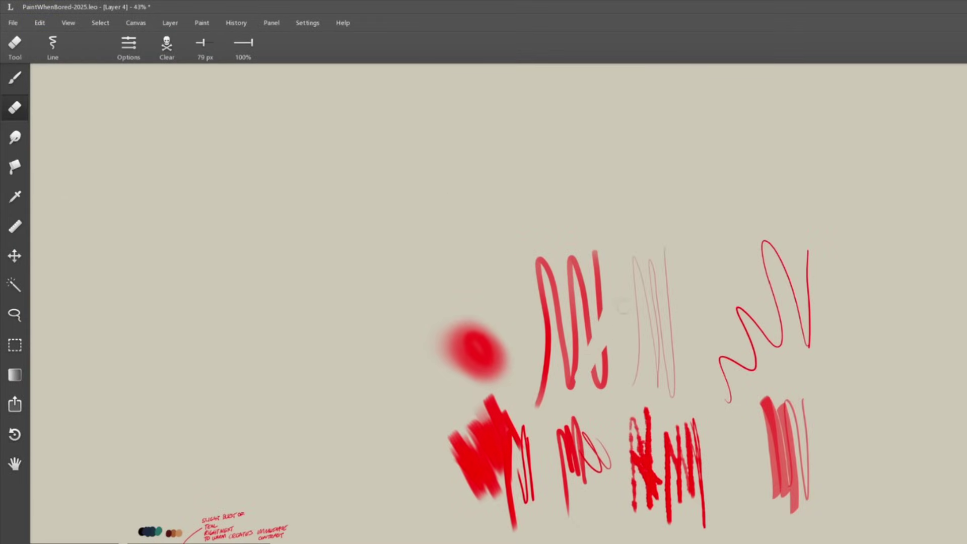
click(15, 138)
mouse_move(496, 363)
mouse_down()
mouse_move(469, 462)
mouse_move(473, 496)
mouse_up()
Lasso a rounded freehand area beside the air brush spot and fill it with red.
click(15, 167)
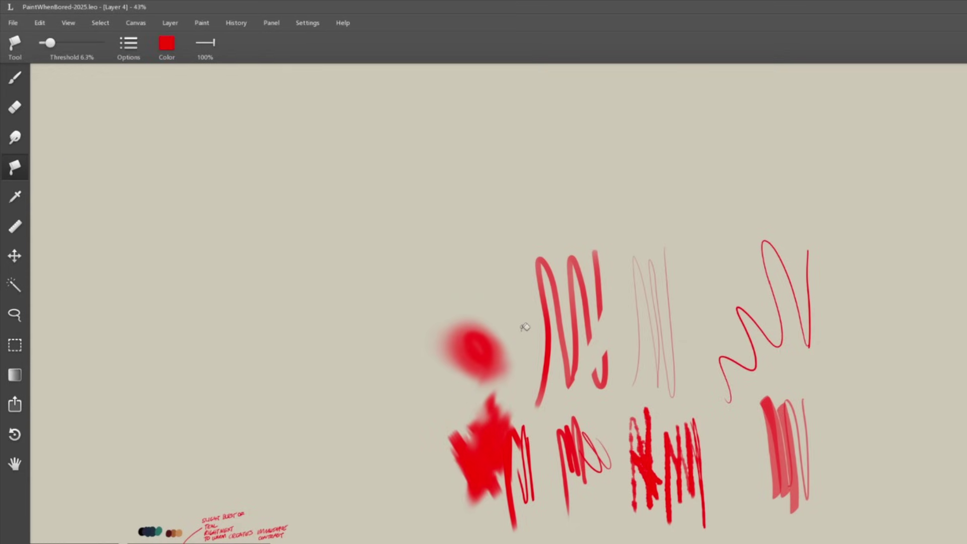
key(l)
mouse_move(403, 348)
mouse_down()
mouse_move(421, 194)
mouse_move(499, 302)
mouse_up()
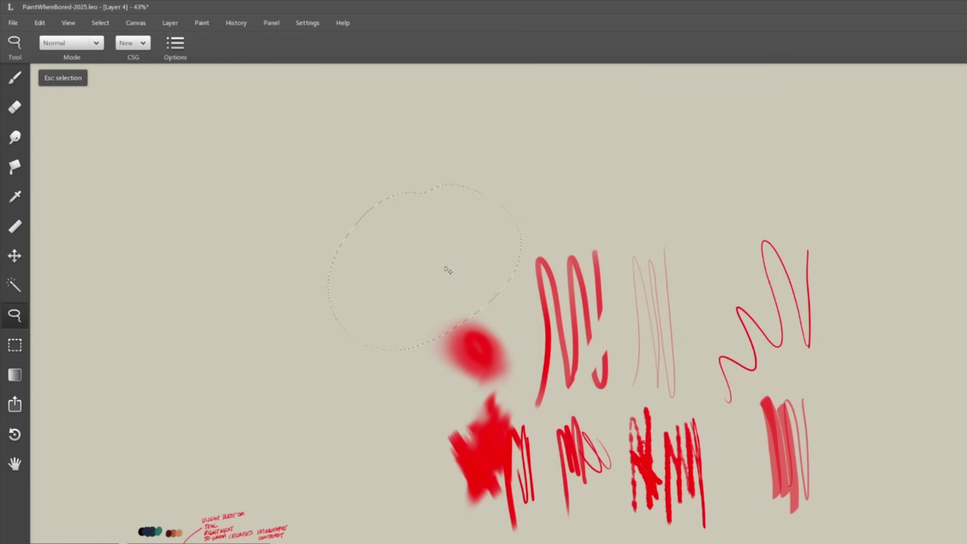
click(15, 167)
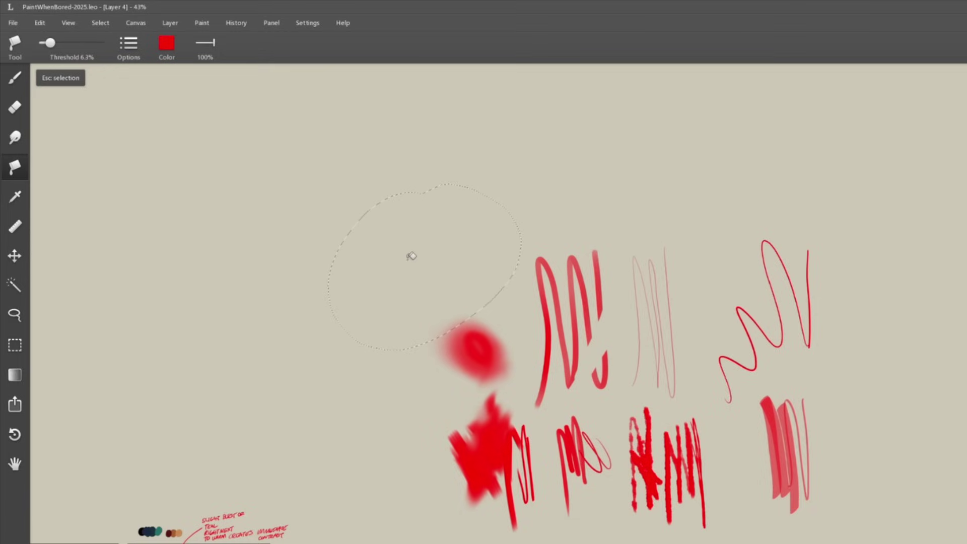
click(437, 268)
Sample the red of the filled shape with the Eyedropper, clear the selection, and sample it again with the brush active.
click(17, 198)
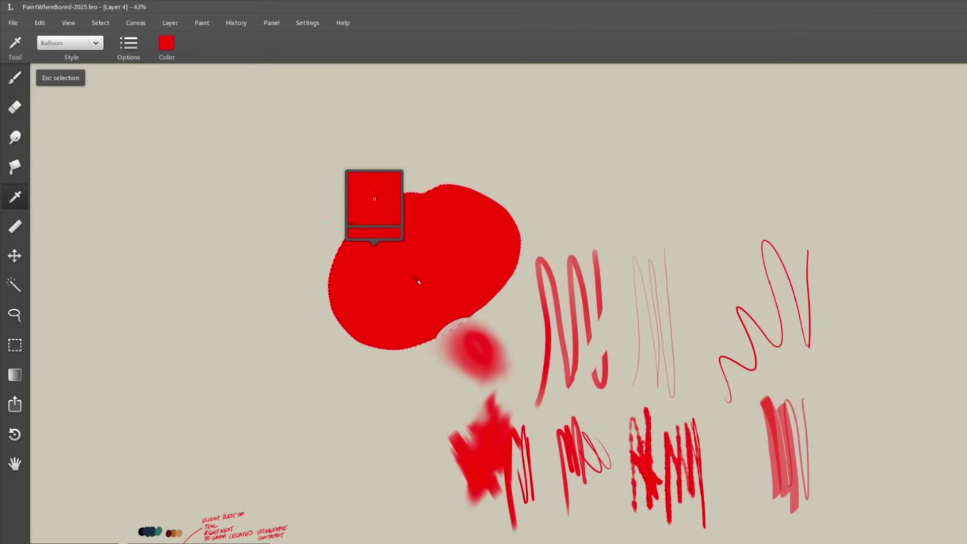
key(Escape)
key(b)
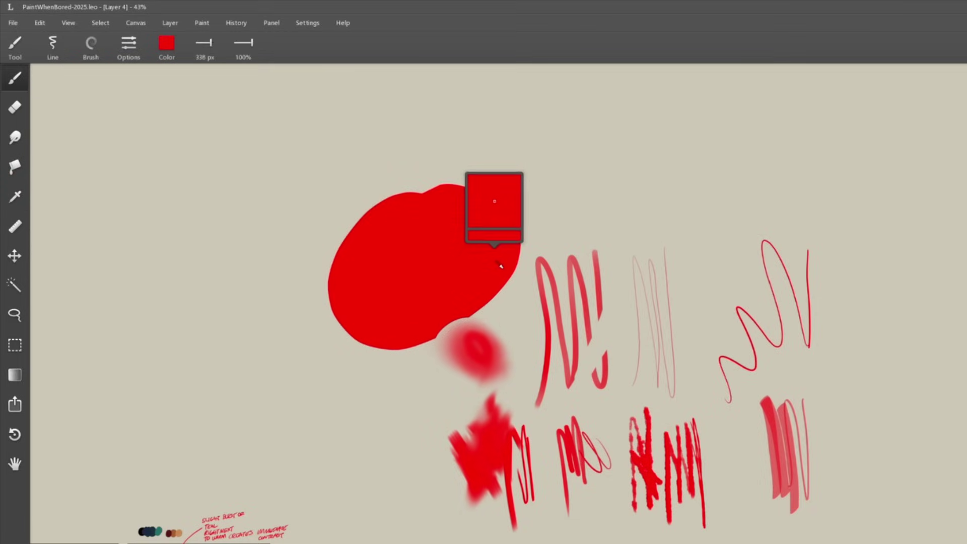
mouse_move(502, 264)
mouse_down()
mouse_move(486, 260)
mouse_move(557, 216)
mouse_move(519, 232)
mouse_move(523, 210)
mouse_move(534, 227)
mouse_move(528, 207)
mouse_move(527, 229)
mouse_up()
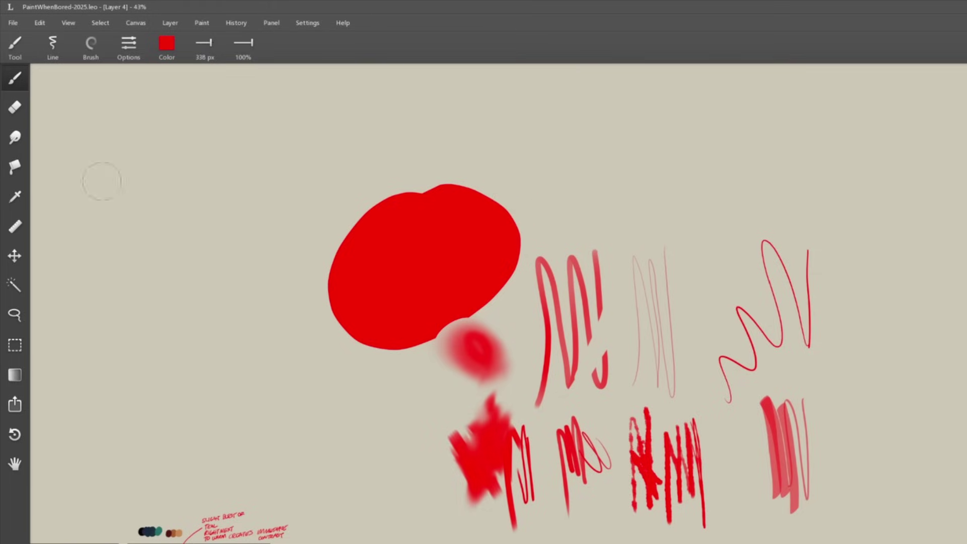
Move the Layer 4 artwork slightly upward, select the flat brush patch with the Magic Wand at 10% threshold, and clear the selection.
click(15, 226)
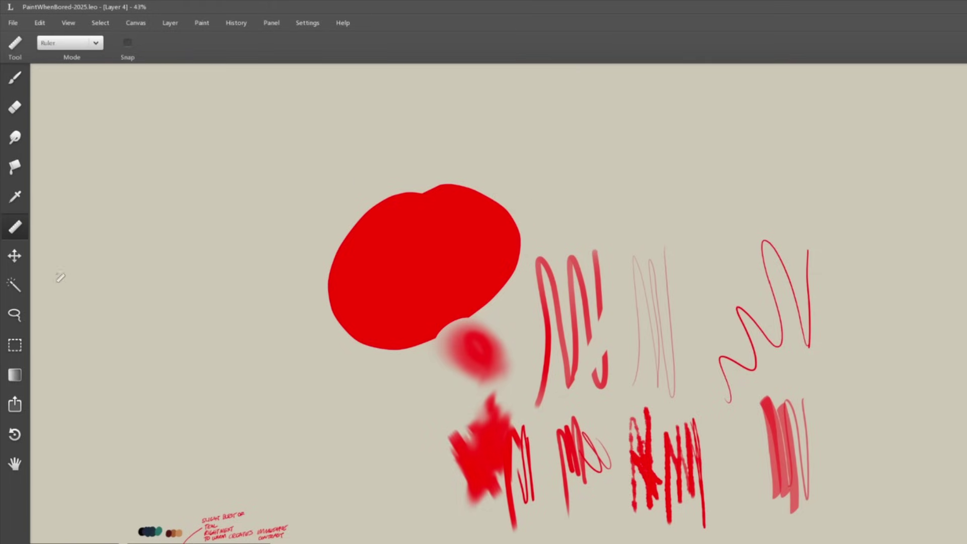
key(v)
drag(512, 264, 502, 227)
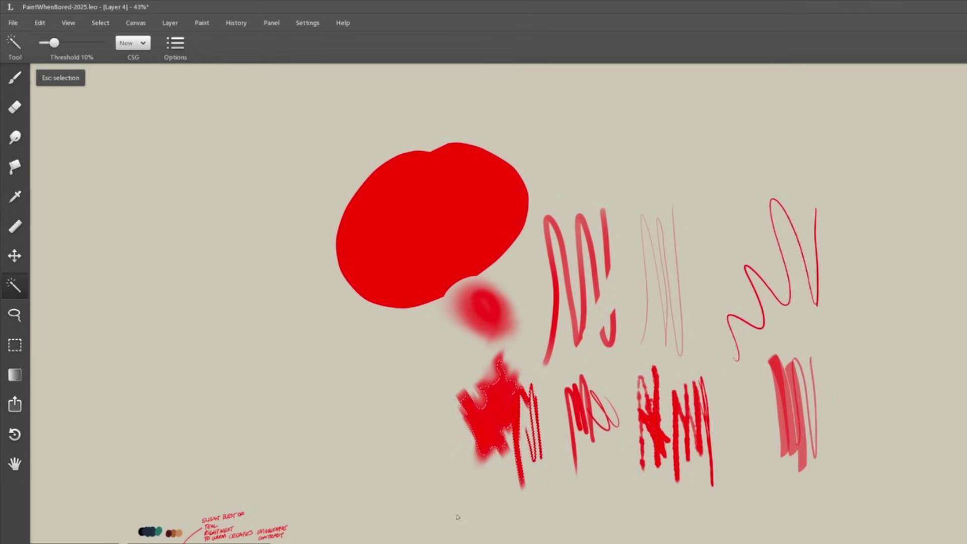
key(Escape)
Set the Lasso to Polygon mode, outline a four-sided area beside the red shape, and try a curved freehand outline below it.
key(l)
click(97, 44)
click(40, 79)
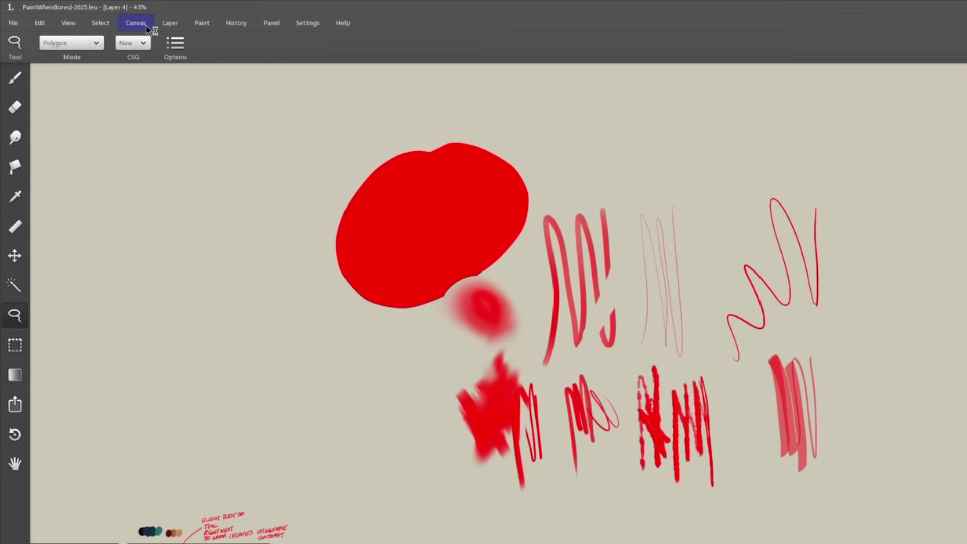
click(140, 41)
click(141, 40)
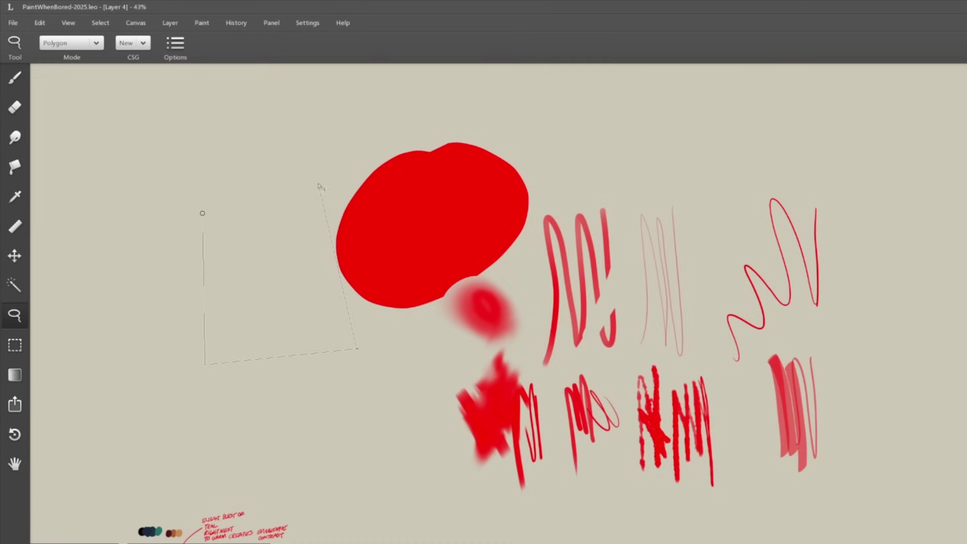
click(203, 214)
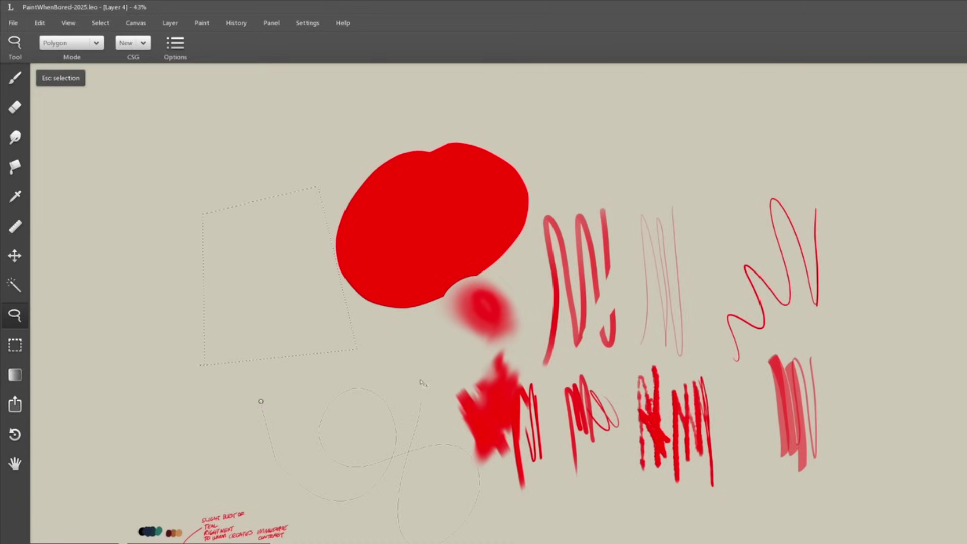
click(328, 371)
Try a rectangular selection beside the red shape, switch to Ellipse mode, draw a circular selection, and clear it.
click(25, 345)
click(325, 290)
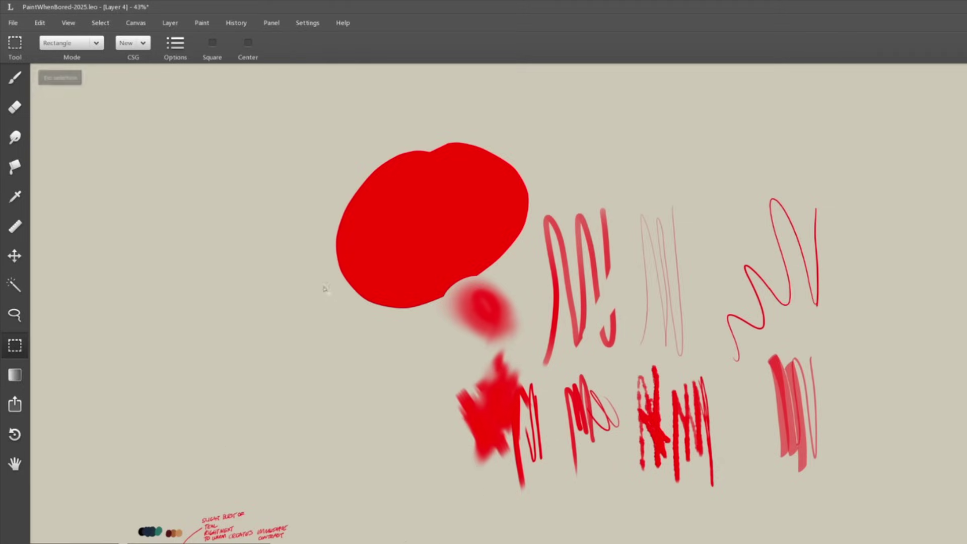
click(93, 44)
click(95, 81)
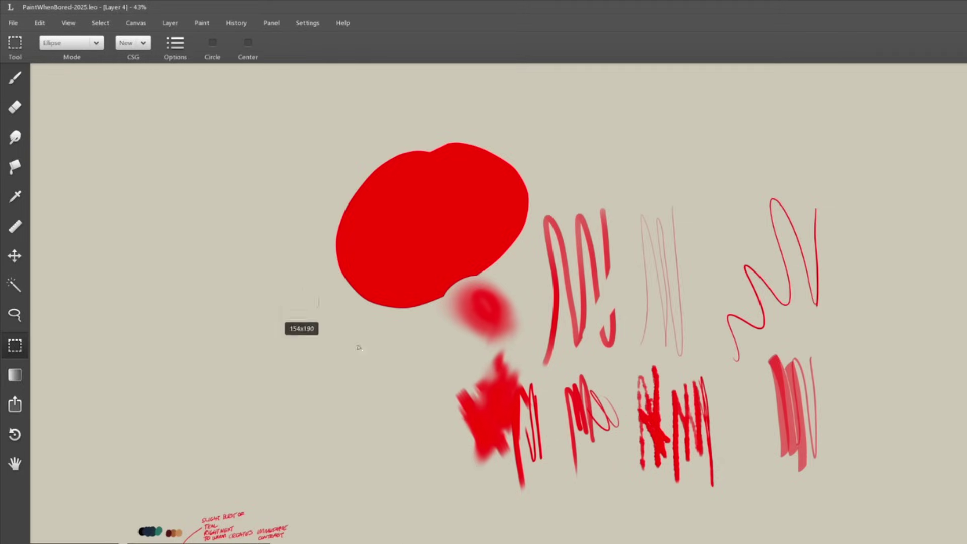
drag(294, 286, 401, 372)
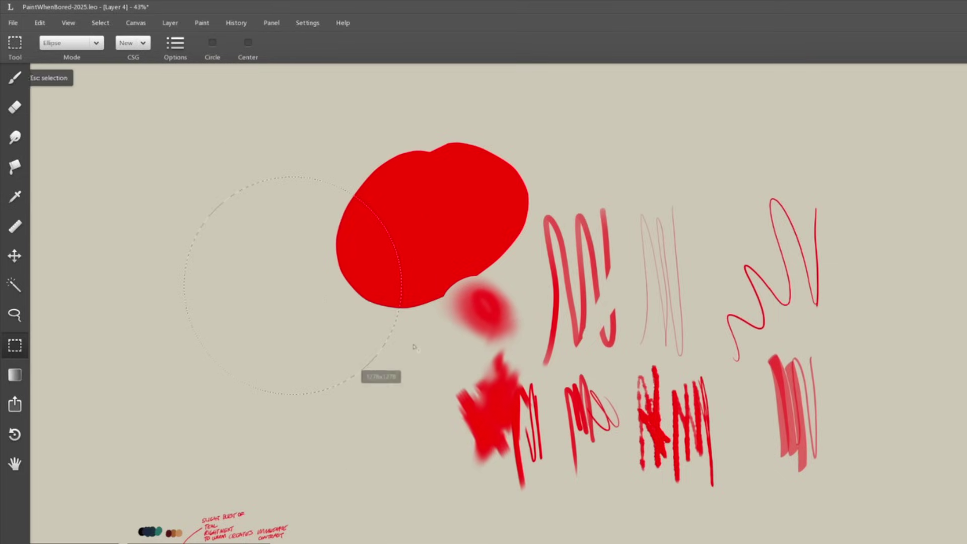
drag(406, 265, 628, 389)
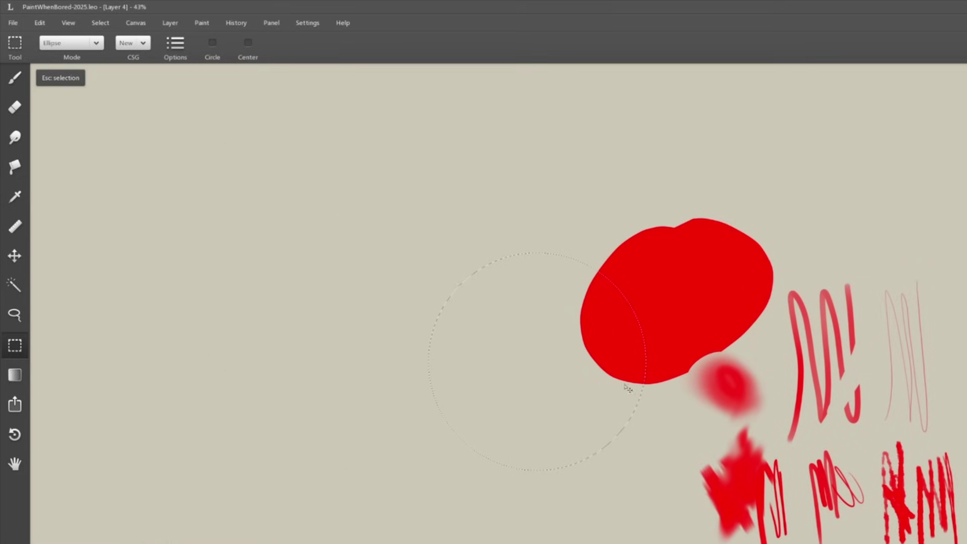
key(Escape)
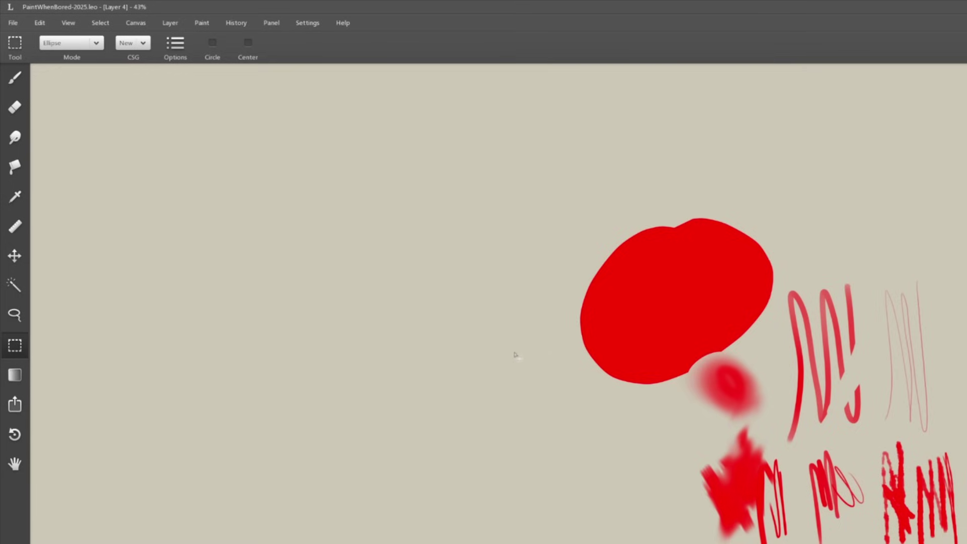
Select a circular area overlapping the red shape and fill it with a linear red-to-transparent gradient running diagonally upward.
drag(515, 355, 611, 449)
key(g)
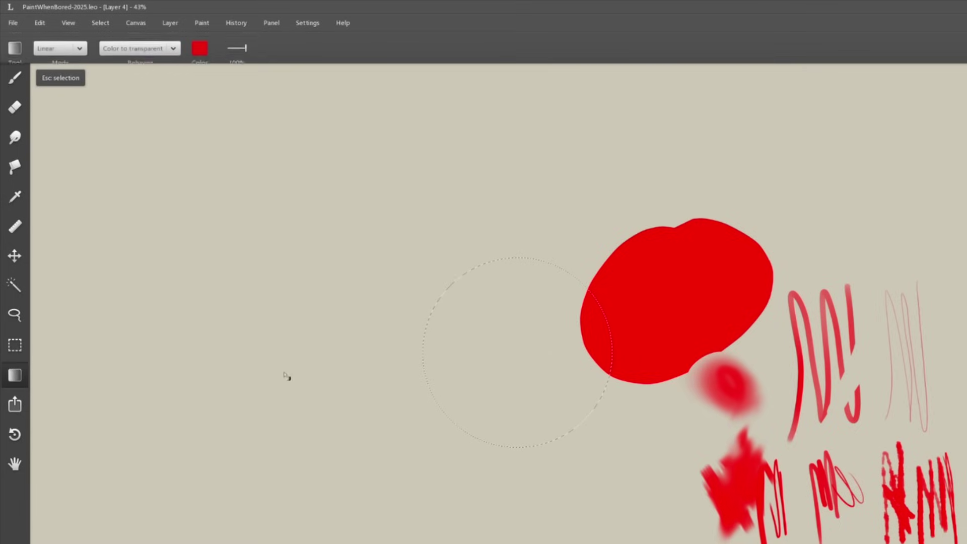
drag(468, 413, 615, 305)
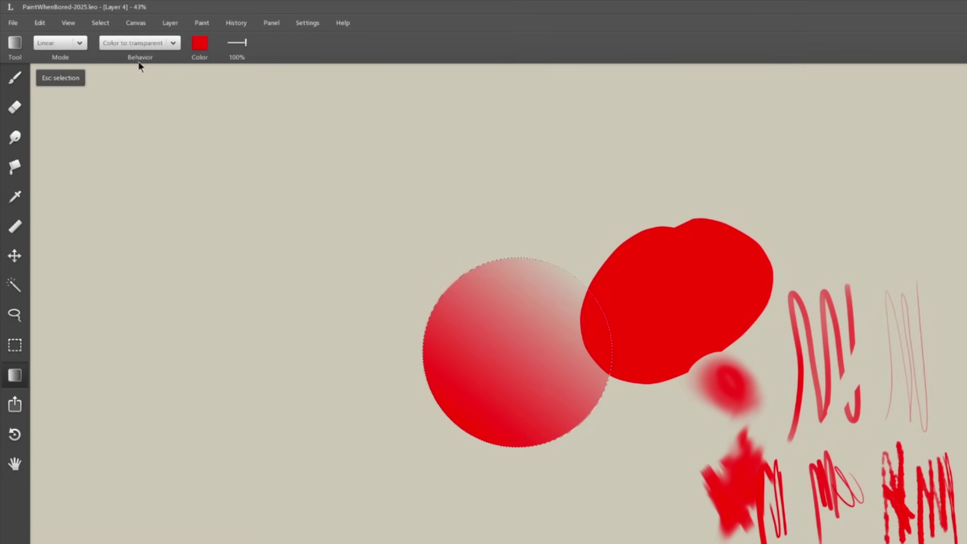
Set the gradient behavior to Eraser and fade out the gradient circle, followed by the whole group of red marks.
click(161, 45)
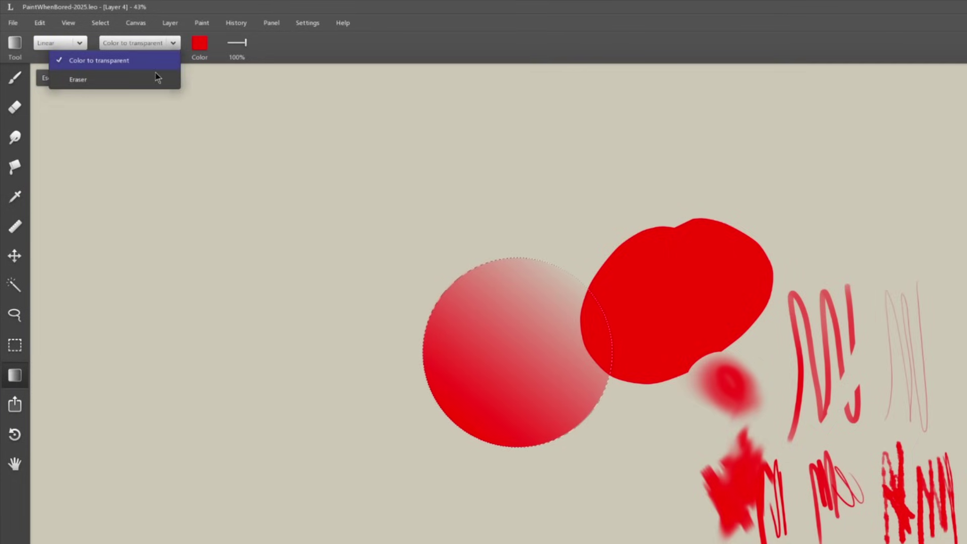
click(158, 77)
mouse_move(544, 260)
mouse_down()
mouse_move(492, 453)
mouse_move(611, 499)
mouse_move(554, 473)
mouse_up()
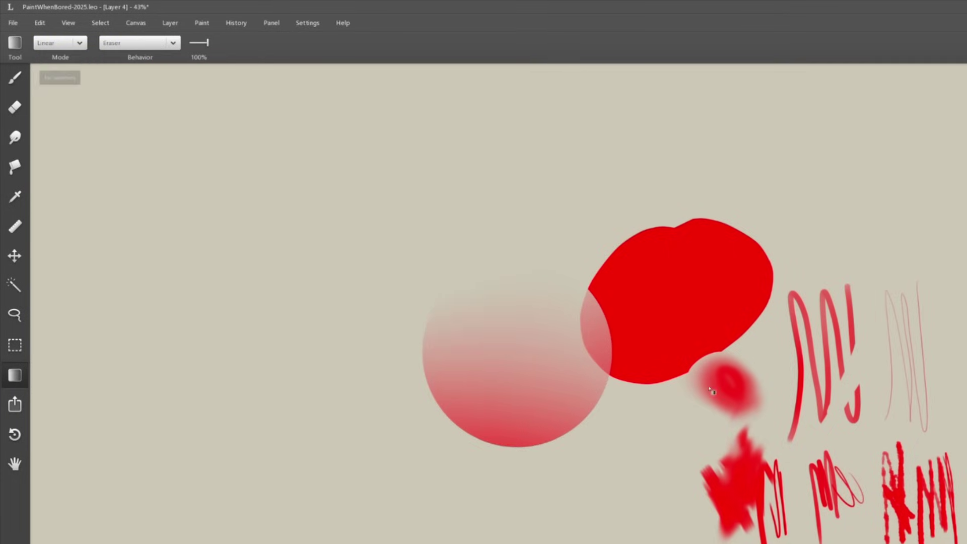
mouse_move(634, 227)
mouse_down()
mouse_move(670, 373)
mouse_move(685, 363)
mouse_move(705, 383)
mouse_move(816, 534)
mouse_up()
Set the gradient mode to Radial, try it as an eraser, and draw a large red Color to transparent gradient over the shapes.
click(73, 47)
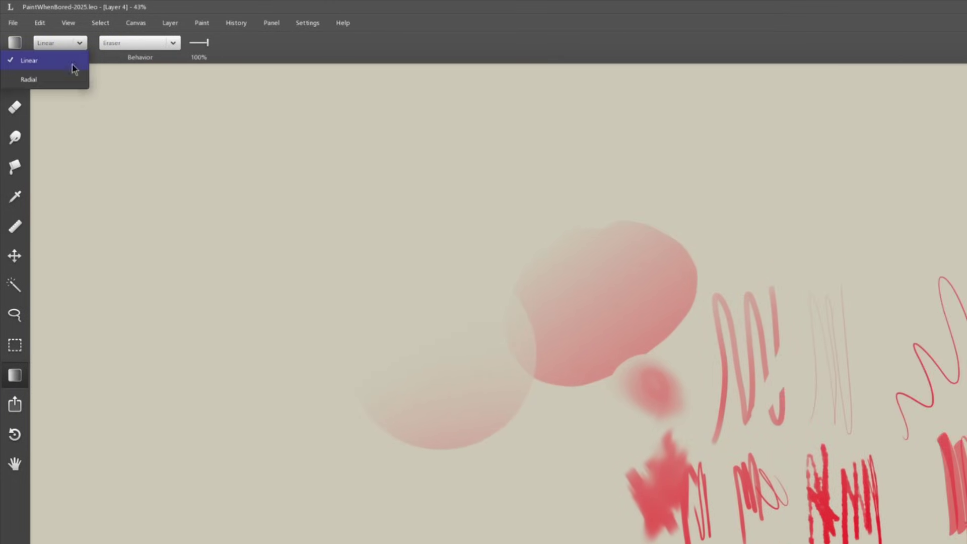
click(74, 79)
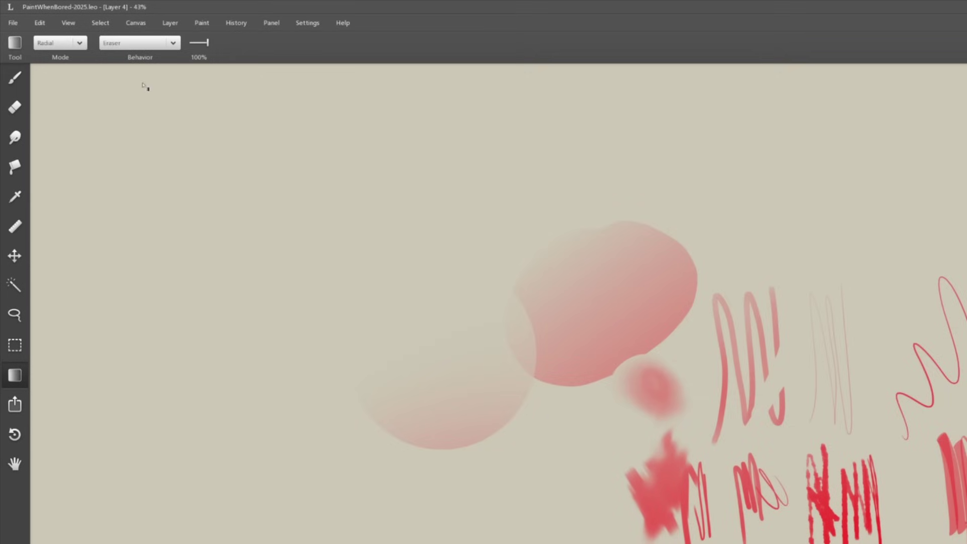
mouse_move(544, 379)
mouse_down()
mouse_move(569, 398)
mouse_move(470, 404)
mouse_up()
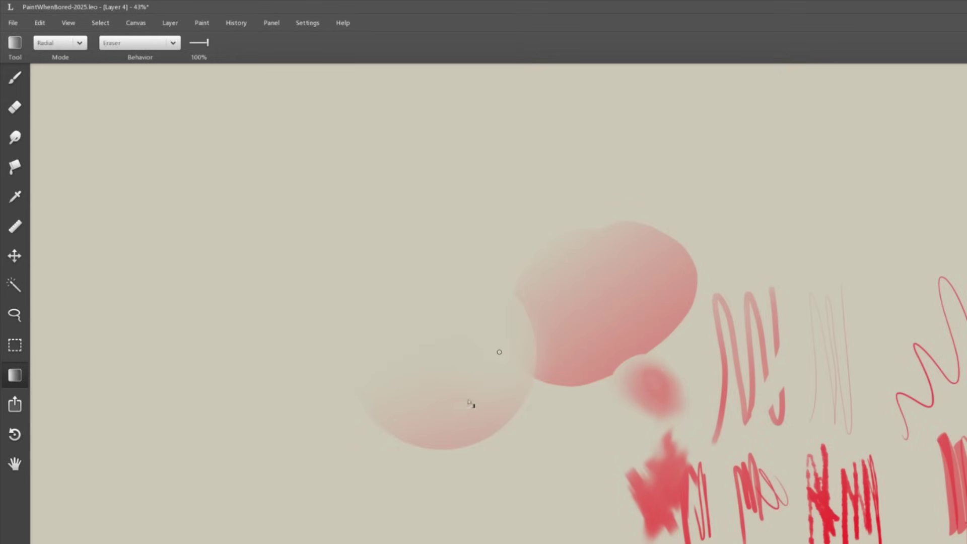
click(149, 45)
click(150, 59)
drag(543, 359, 670, 539)
Return the gradient to Linear, select an elliptical area overlapping the radial gradient, fill it with red to transparent, and deselect.
click(66, 42)
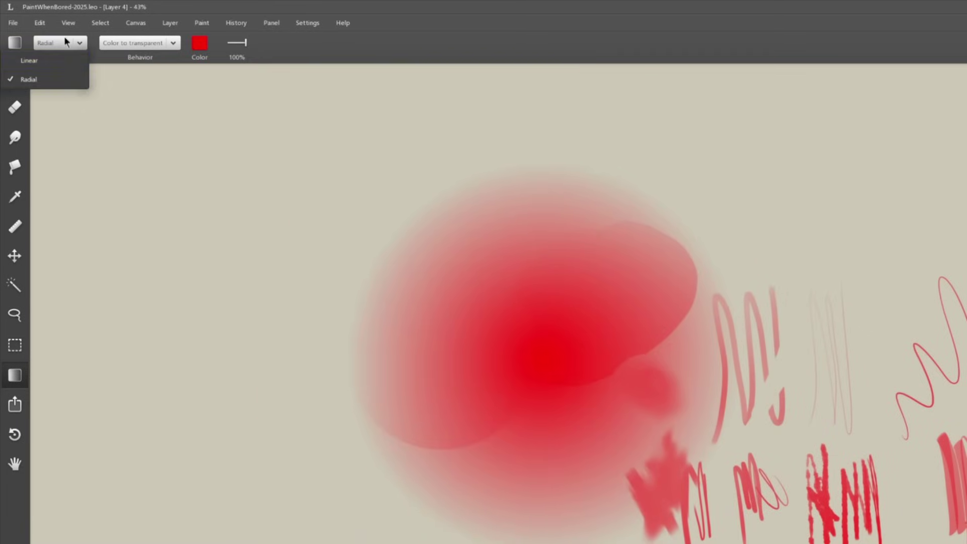
click(71, 67)
drag(356, 448, 498, 309)
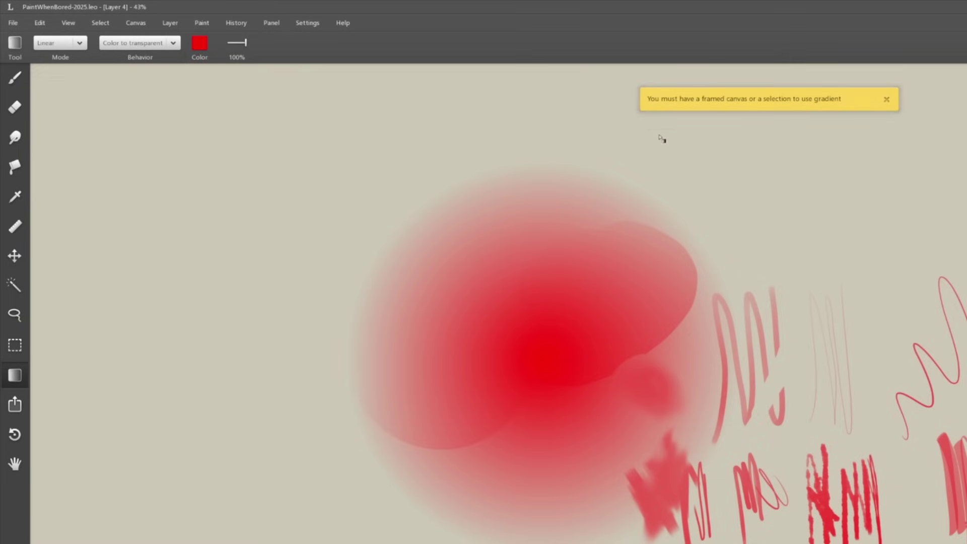
click(14, 345)
drag(171, 254, 441, 485)
click(15, 375)
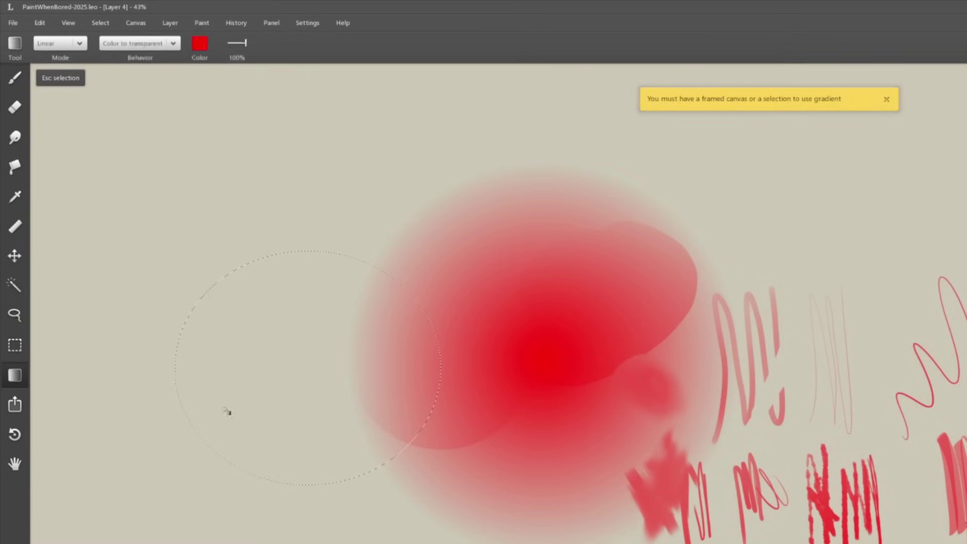
drag(223, 486, 372, 271)
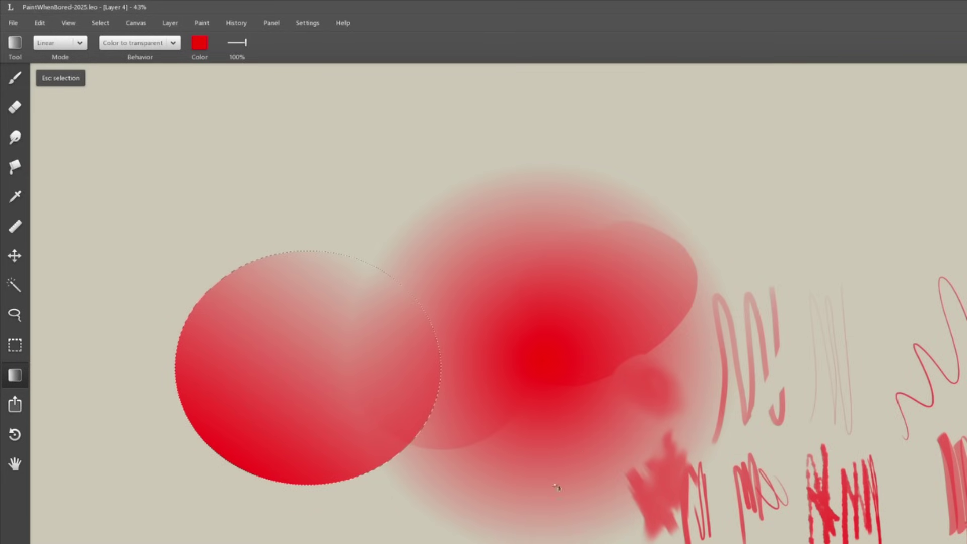
key(Escape)
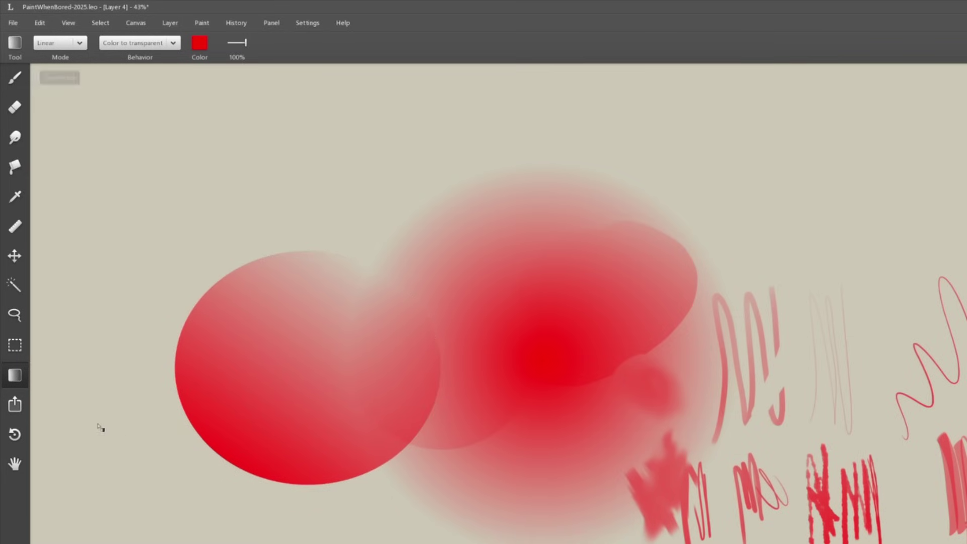
Rotate the canvas view with the Rotate tool, restore it upright, and view the whole collection of artwork.
click(14, 434)
drag(451, 319, 826, 543)
click(100, 47)
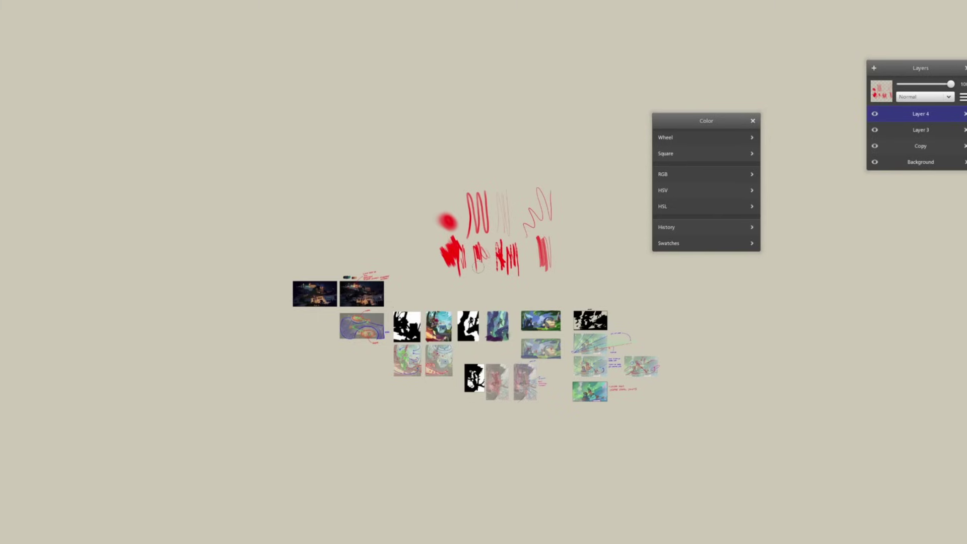
drag(479, 266, 363, 259)
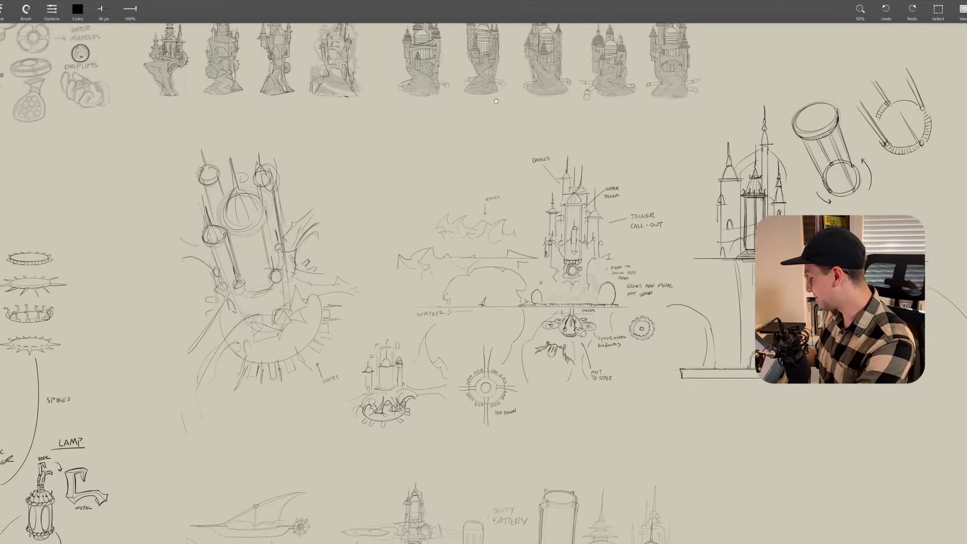
Look over the water tower, spire, castle and lamp design sketches spread across the canvas.
mouse_move(31, 384)
mouse_down()
mouse_move(438, 274)
mouse_move(734, 173)
mouse_move(966, 196)
mouse_move(675, 454)
mouse_up()
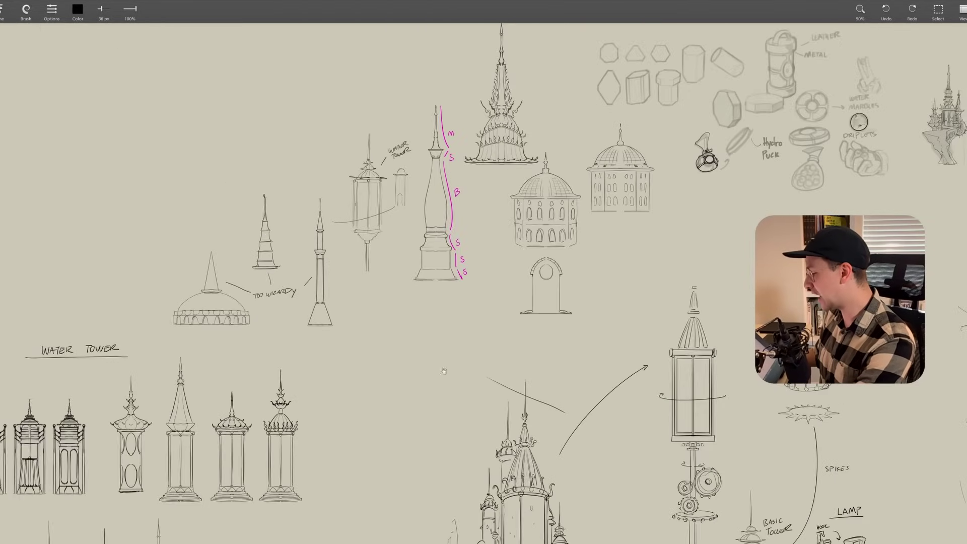
drag(708, 246, 482, 298)
drag(640, 249, 590, 272)
drag(682, 278, 398, 295)
drag(284, 96, 283, 171)
mouse_move(424, 346)
mouse_down()
mouse_move(428, 222)
mouse_move(287, 66)
mouse_up()
mouse_move(145, 454)
mouse_down()
mouse_move(316, 301)
mouse_move(373, 229)
mouse_move(499, 179)
mouse_move(524, 184)
mouse_move(428, 186)
mouse_move(332, 383)
mouse_up()
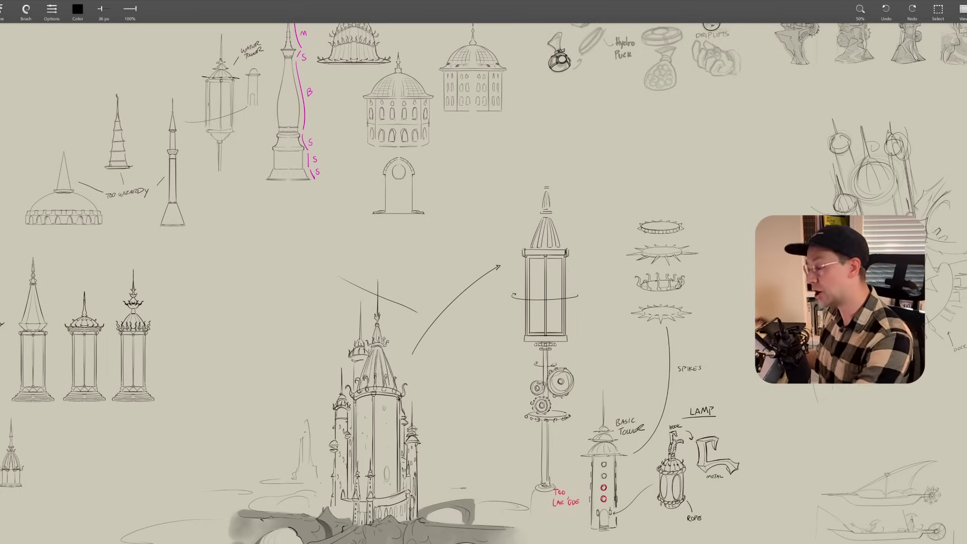